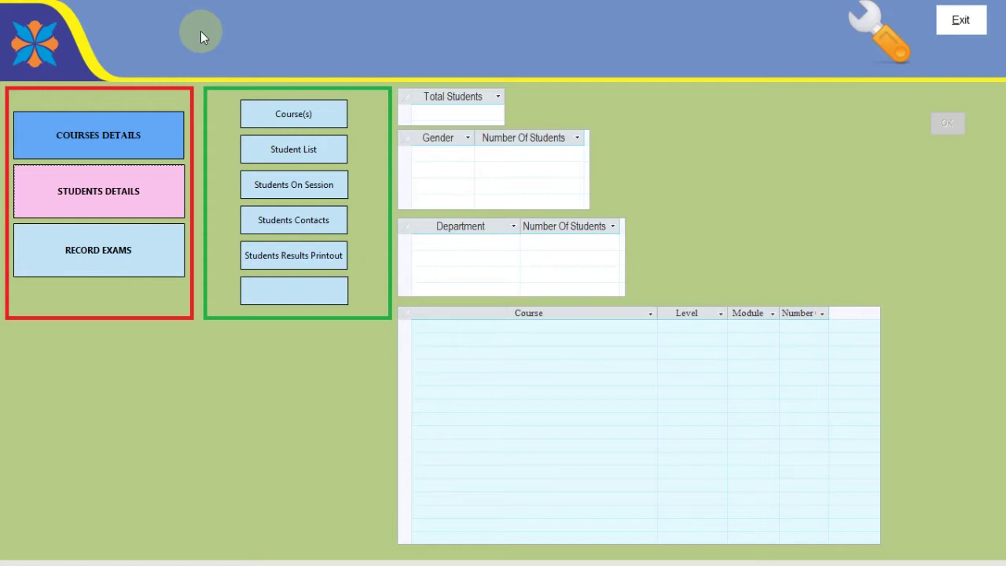
Open the course details form and move its window clear of the lower part of the dashboard
click(106, 130)
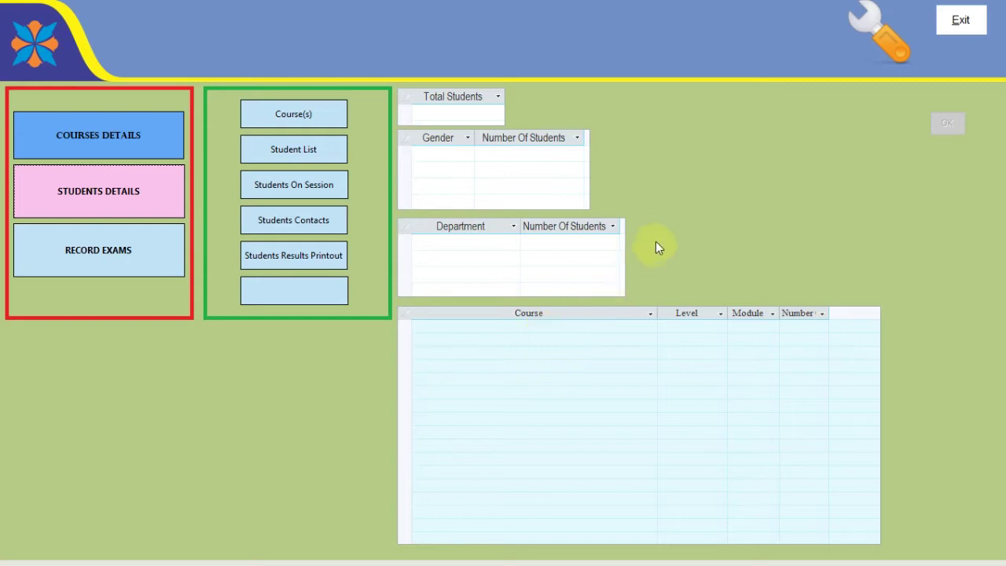
click(164, 179)
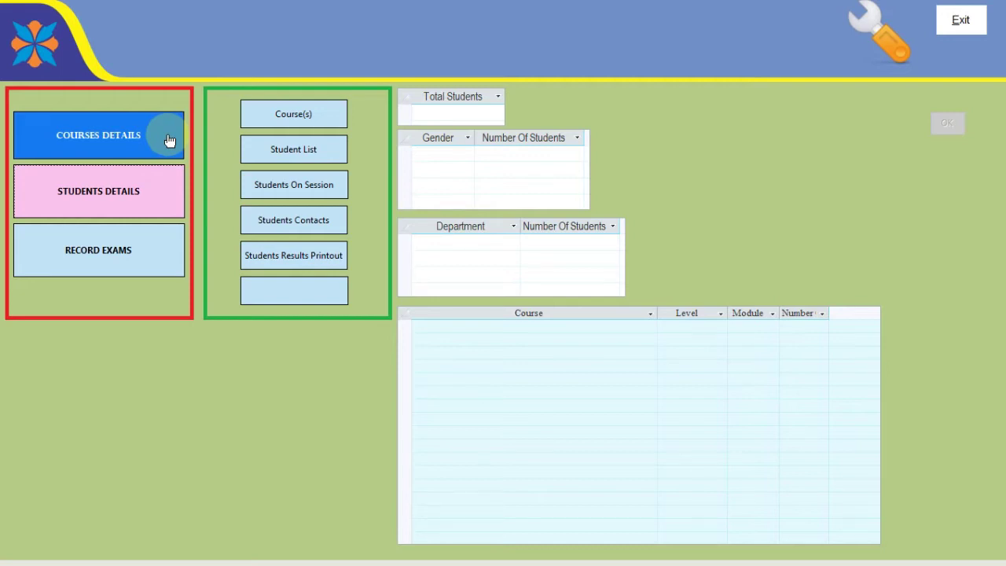
click(169, 140)
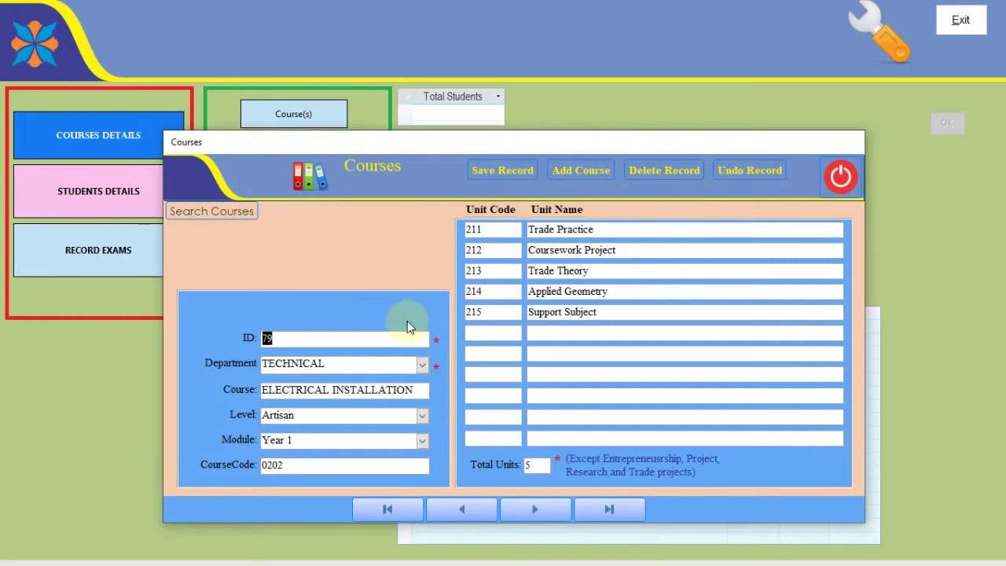
drag(454, 146, 462, 81)
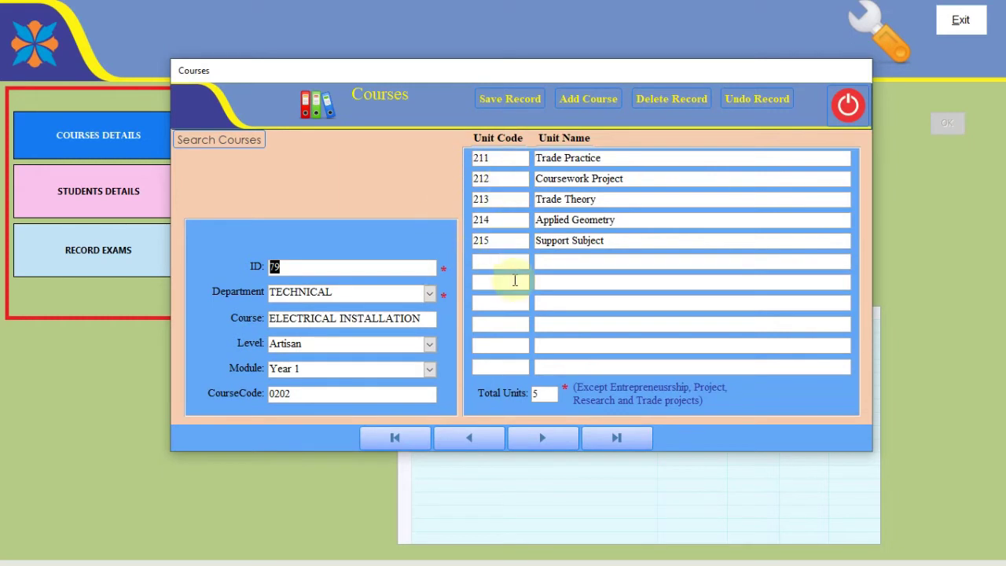
Browse forward through the course records as far as the Year 1 Certificate course in social work, code 1410YR1
click(542, 437)
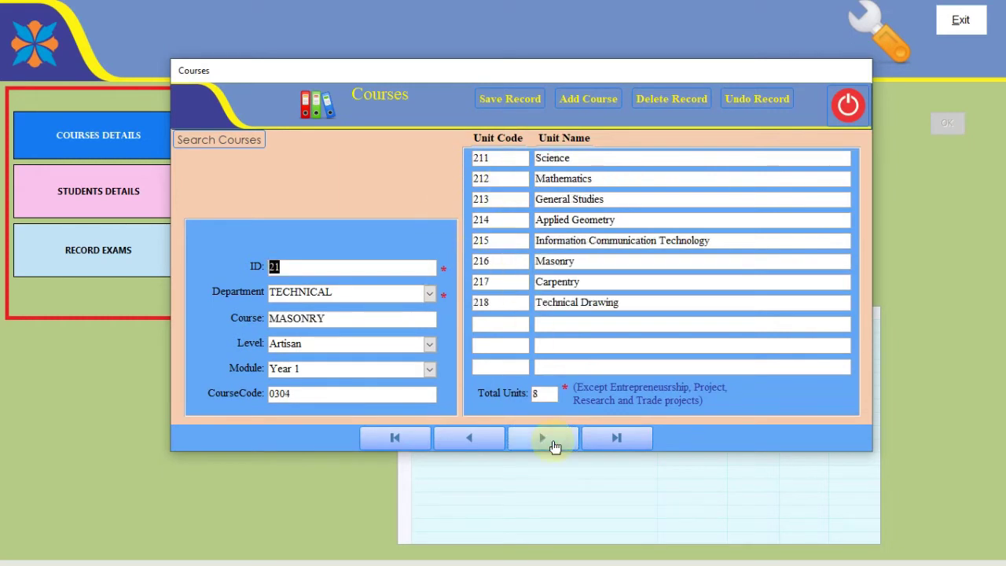
click(553, 442)
click(553, 442)
click(553, 443)
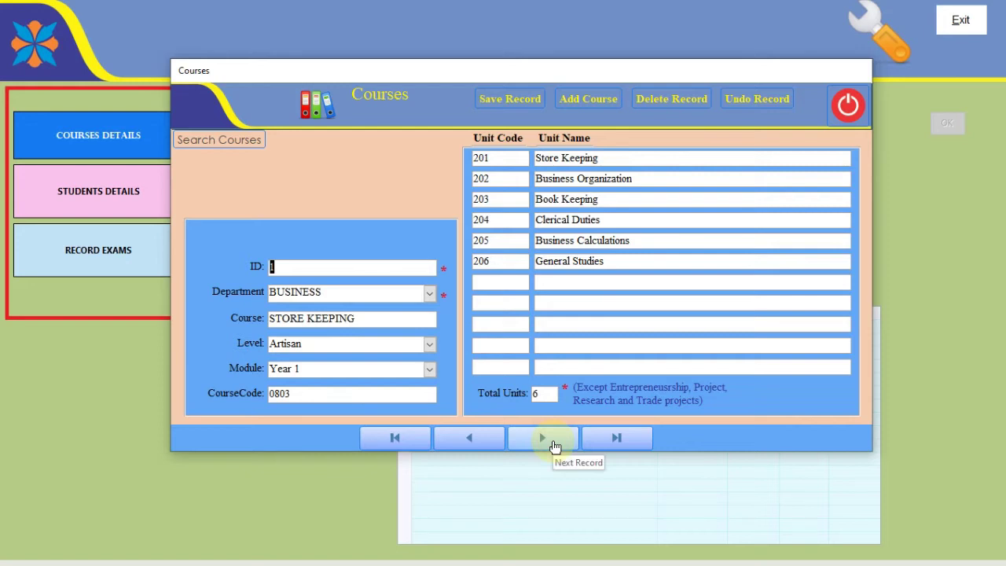
click(554, 446)
click(554, 446)
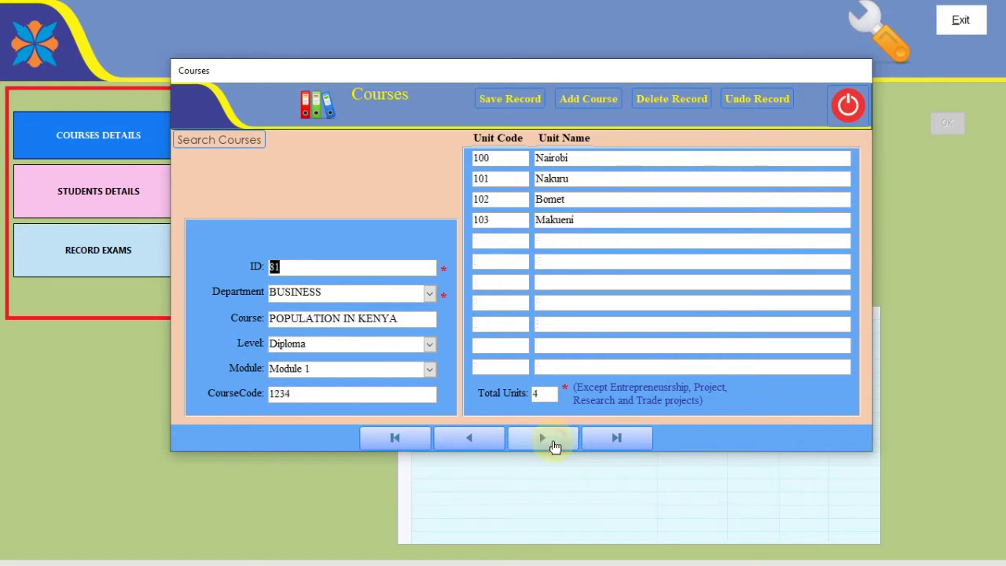
click(553, 446)
click(554, 447)
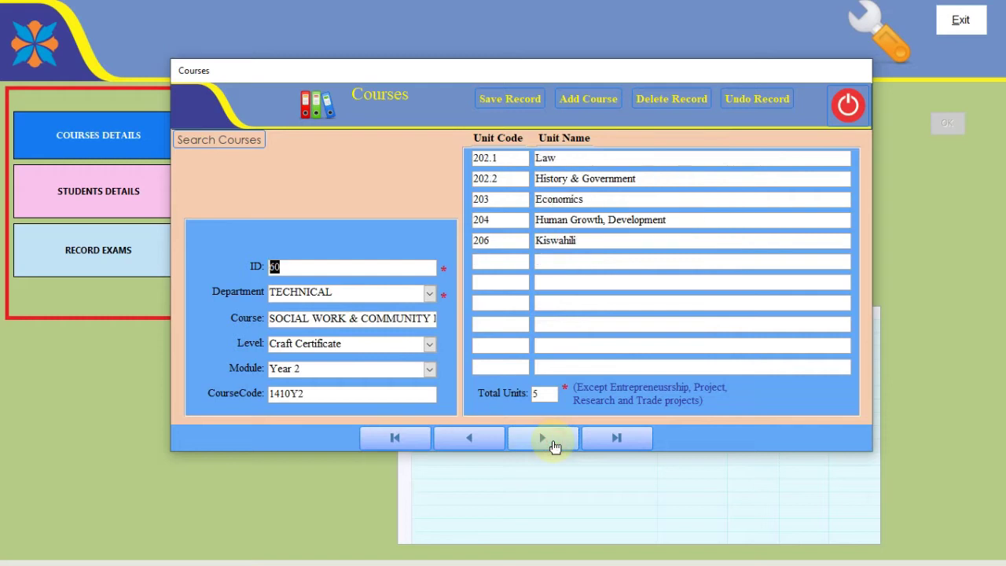
click(554, 446)
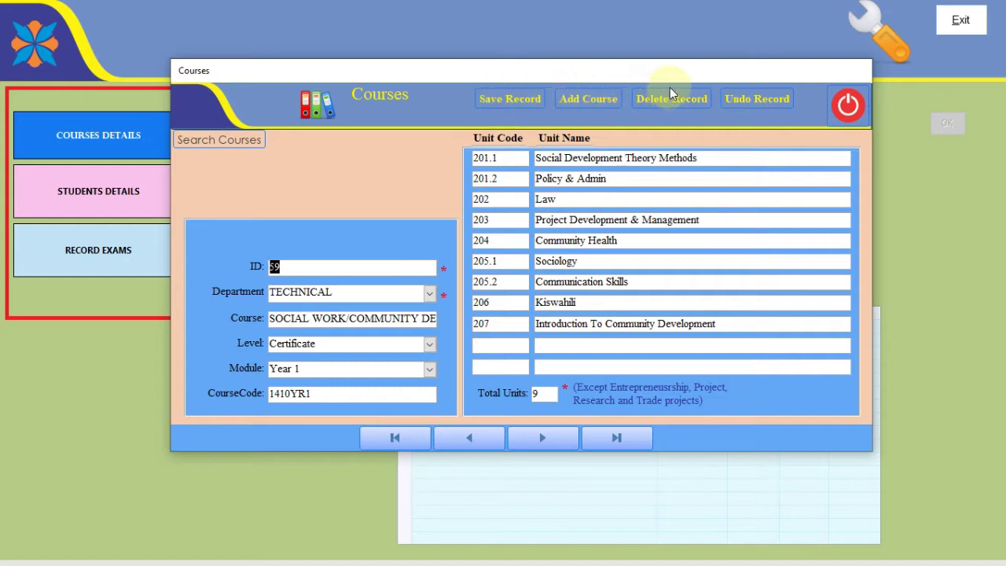
Go back to the POPULATION IN KENYA course record and delete it permanently
click(471, 437)
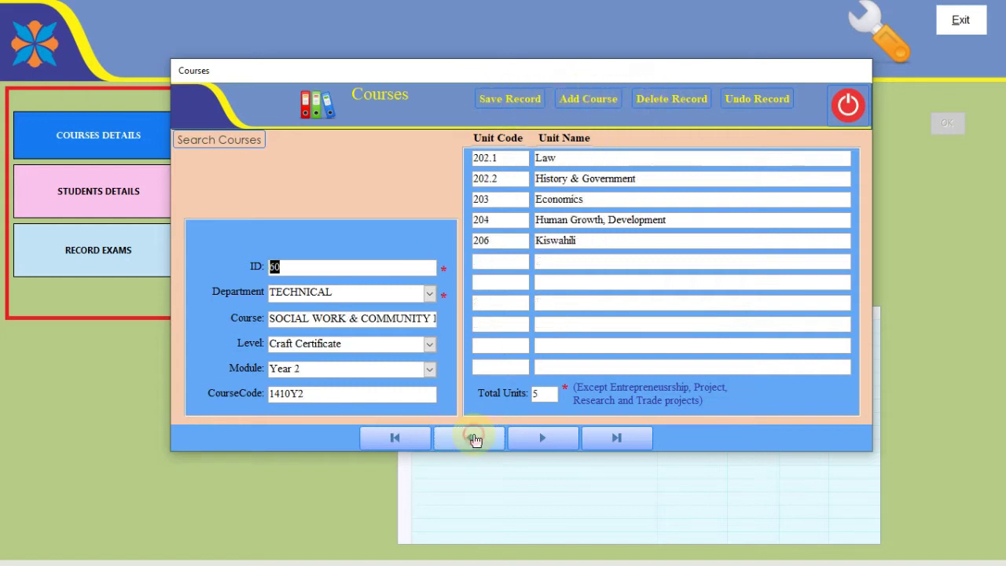
click(473, 438)
click(474, 438)
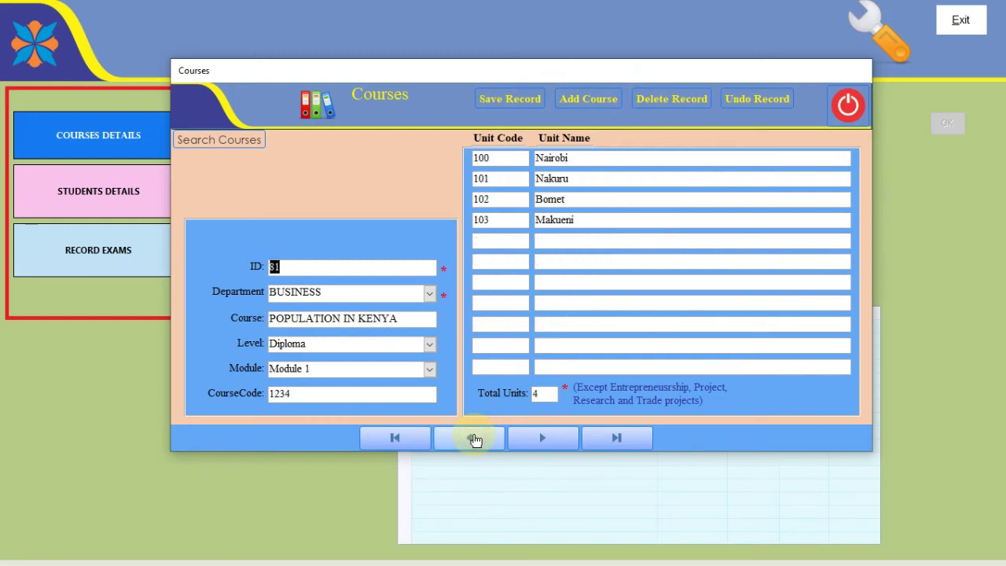
click(657, 102)
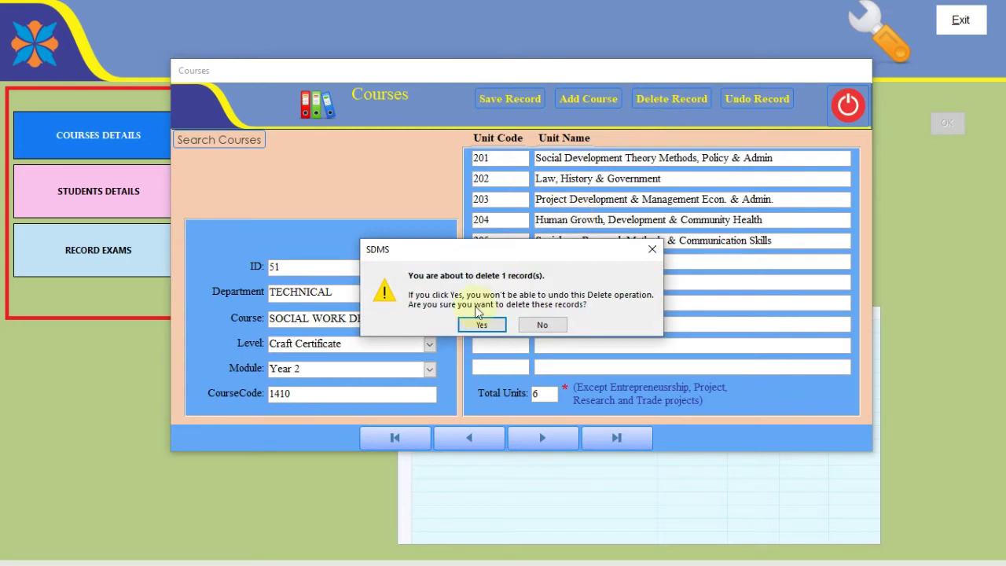
click(470, 325)
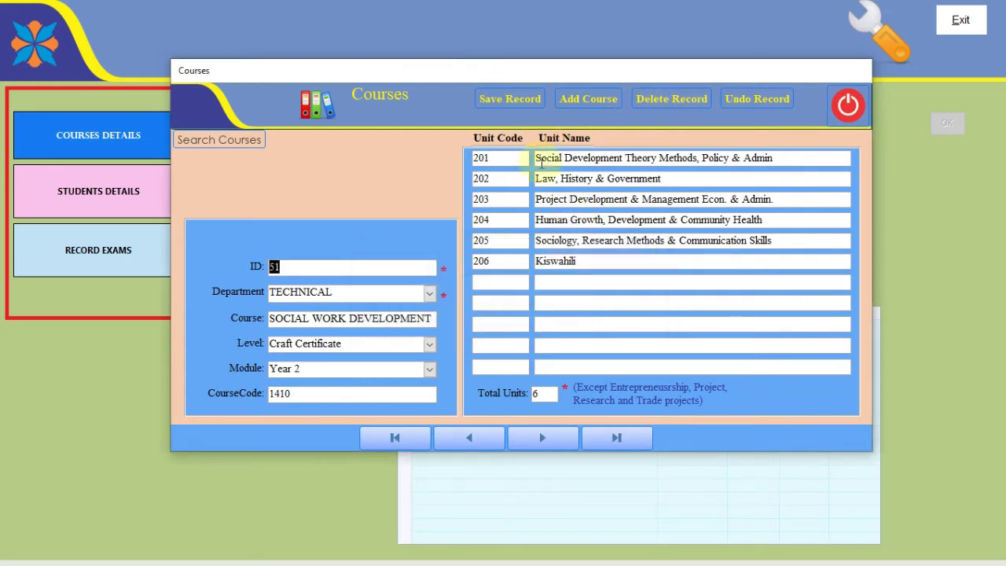
Filter the course search by the BUSINESS department and look up the Diploma SECRETARIAL course, code 2901
click(206, 140)
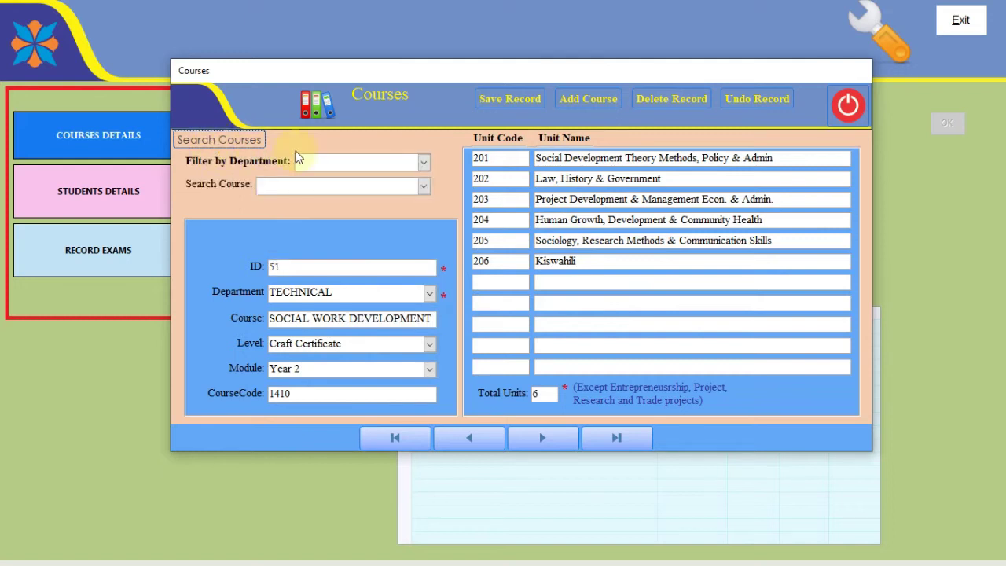
click(424, 161)
click(388, 179)
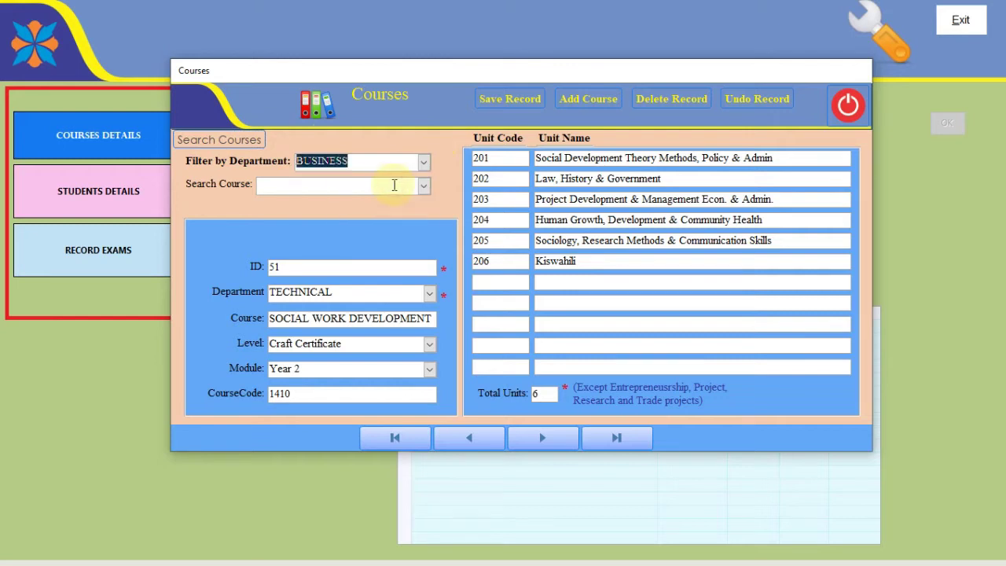
click(422, 186)
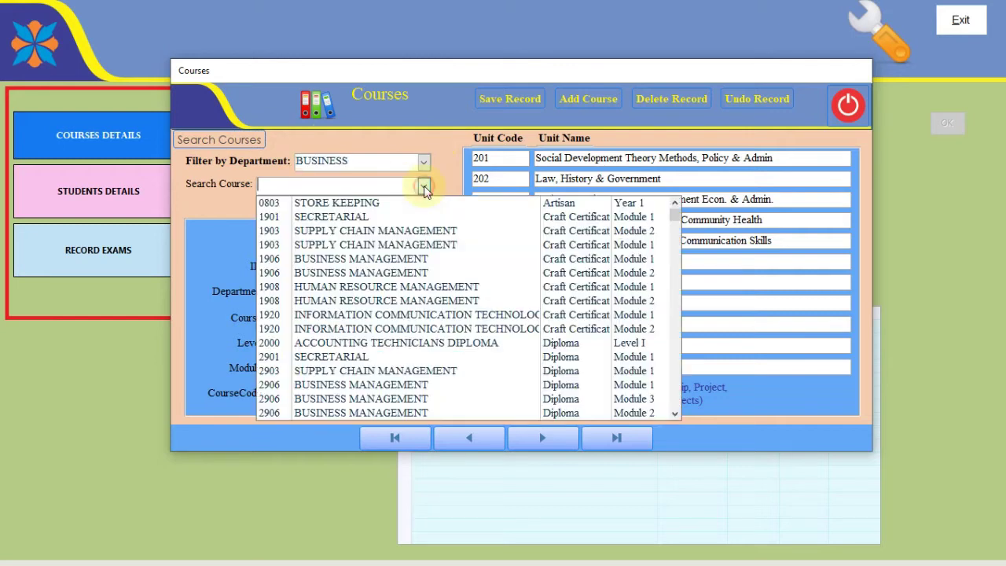
scroll(387, 249, down, 2)
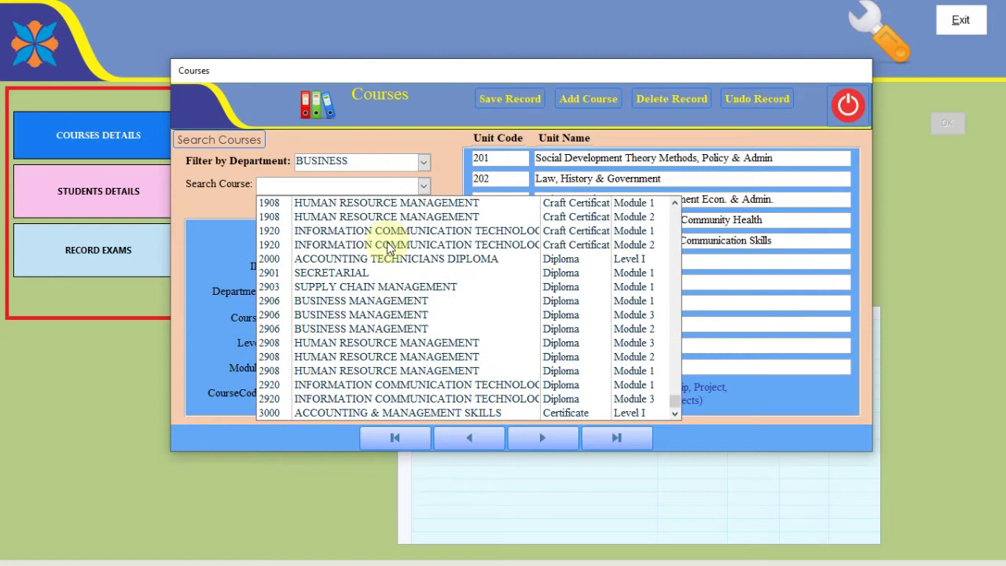
click(352, 273)
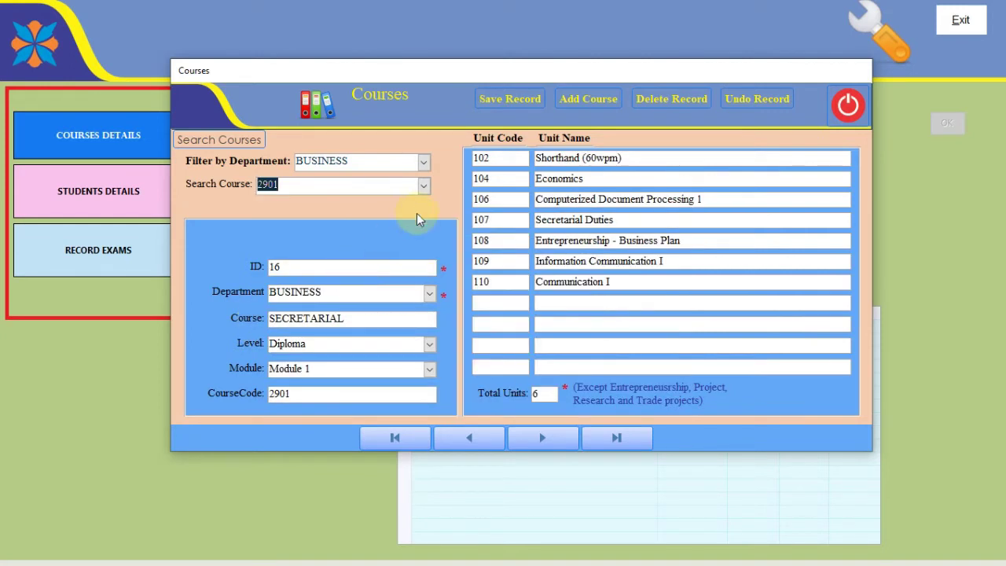
Look up the Diploma BUSINESS MANAGEMENT course, code 2906, and close the Courses form after checking its units
click(422, 184)
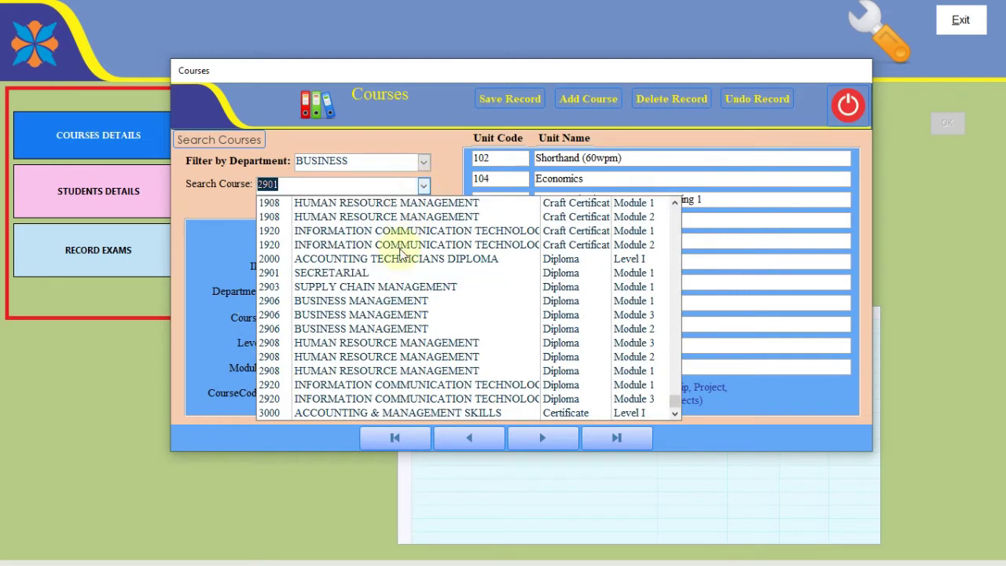
click(403, 330)
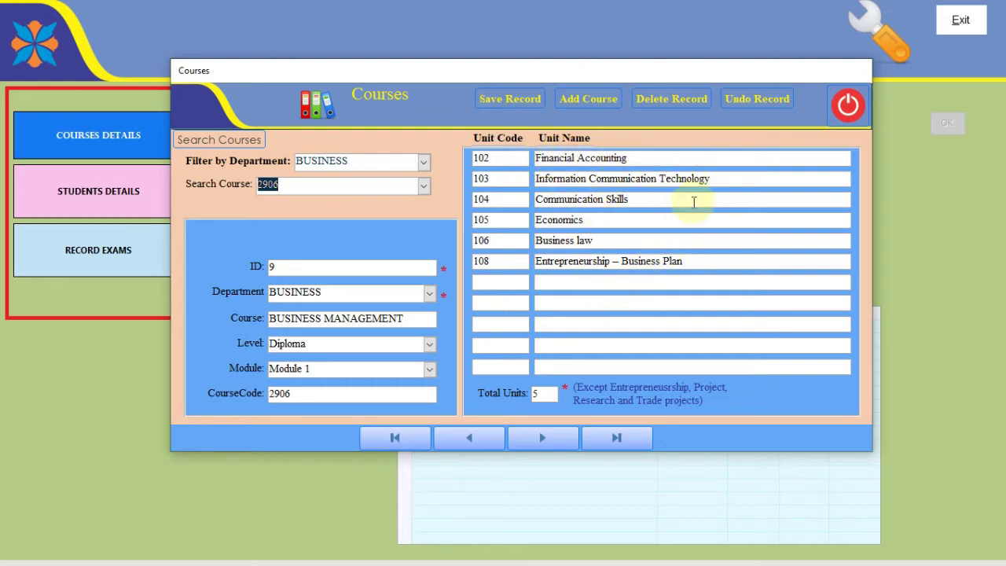
click(544, 395)
click(544, 395)
click(845, 108)
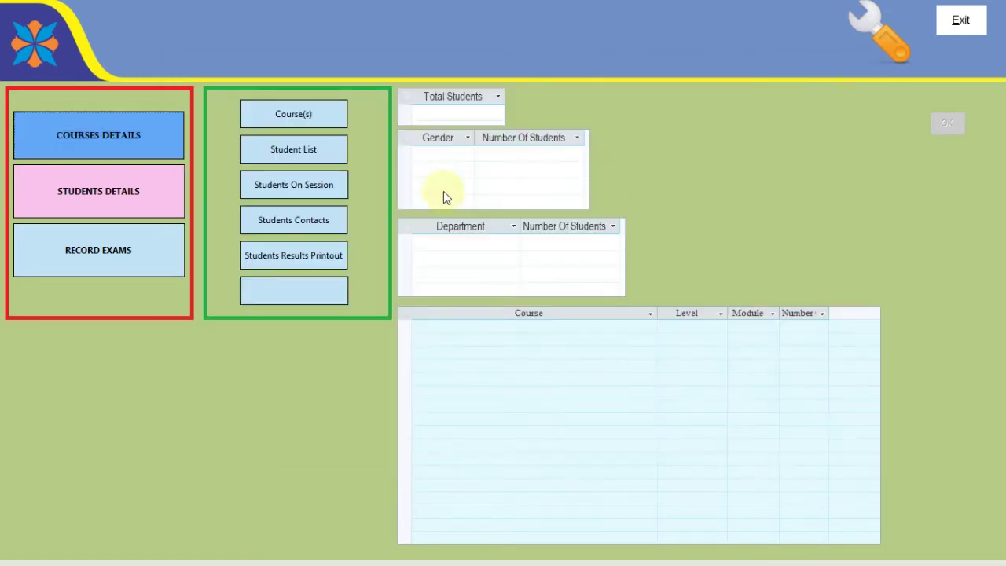
Open the student details form and enter the new student's first, last and middle names in the bio data
click(157, 195)
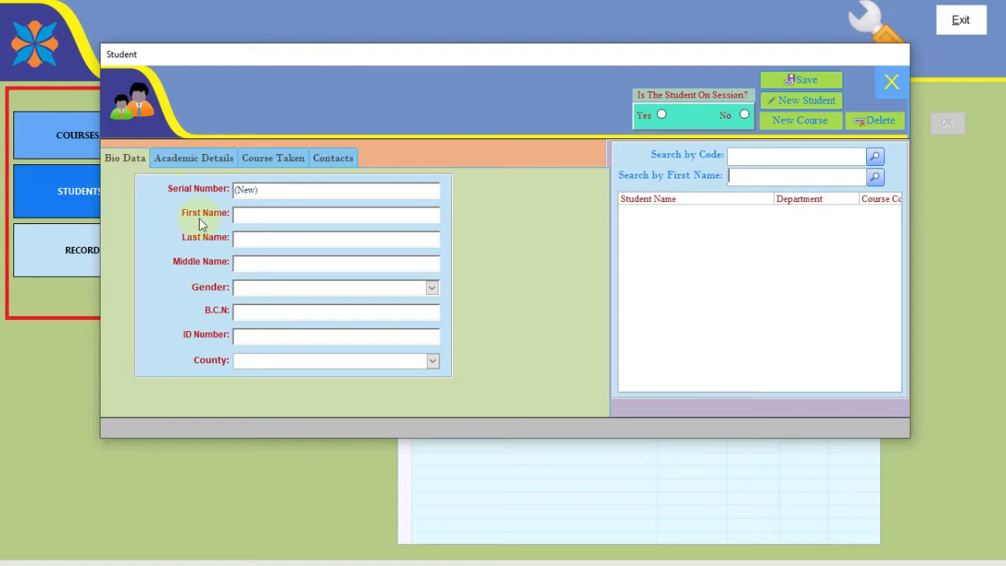
click(243, 214)
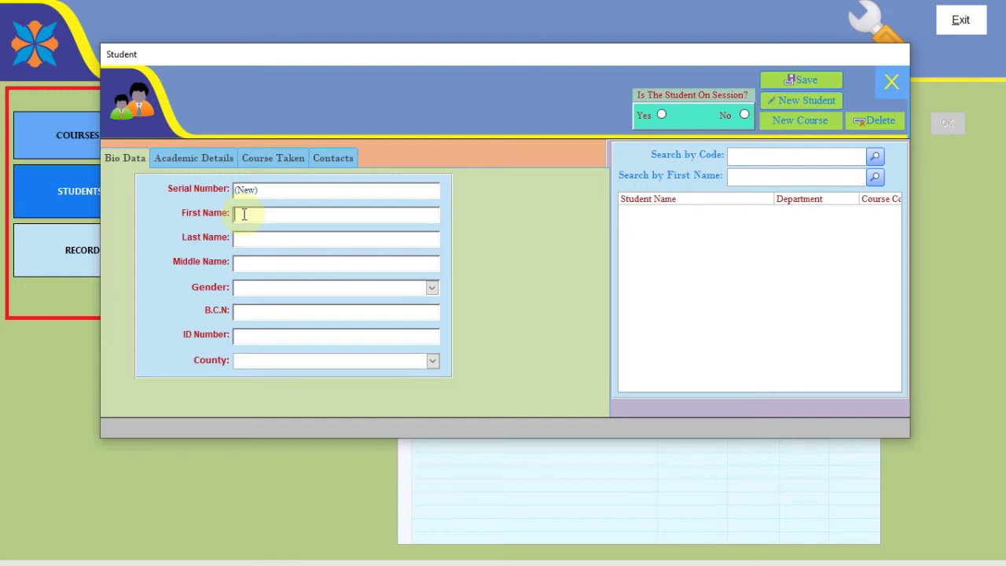
text(u)
text(buru)
key(Tab)
text(keny)
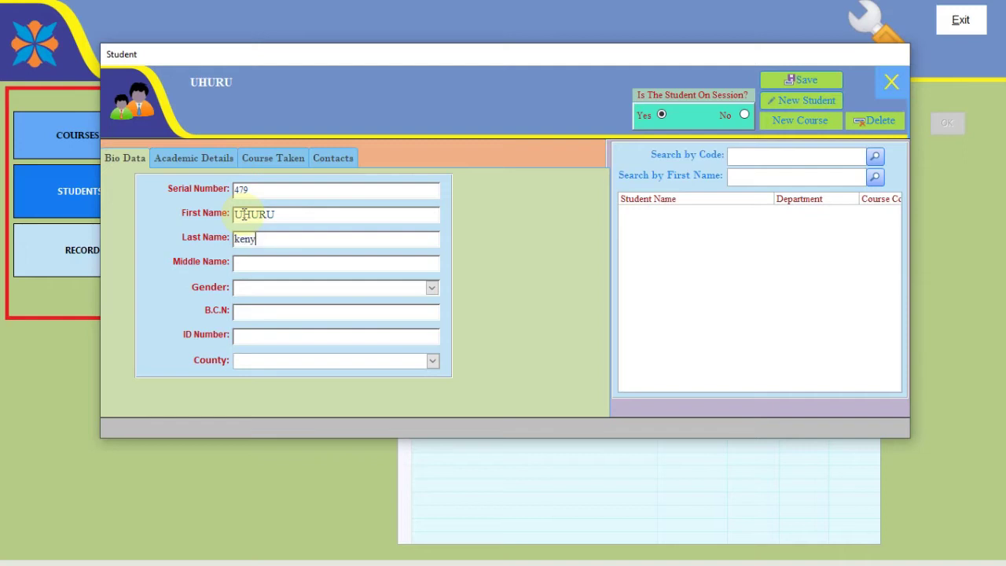
text(atta)
key(Tab)
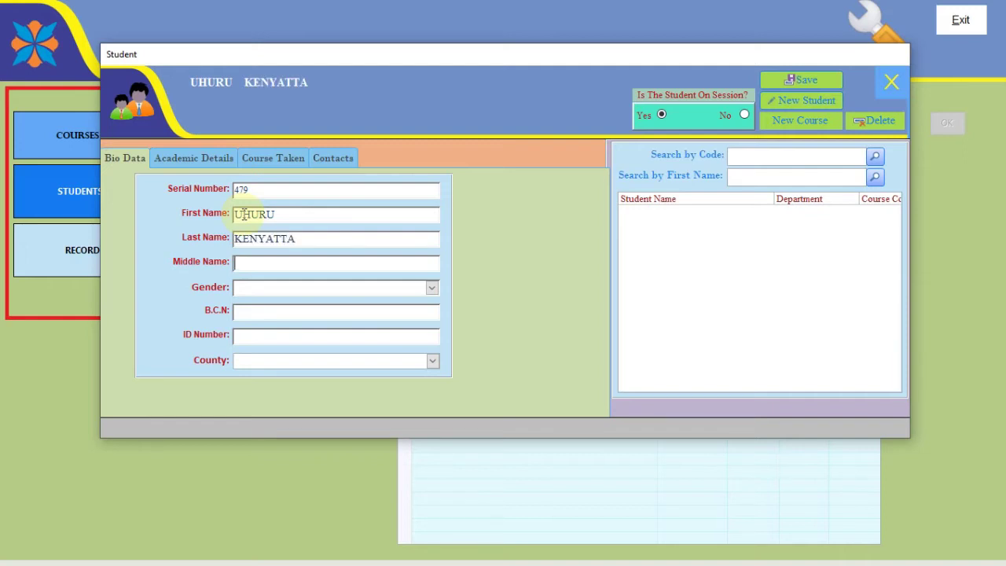
text(muigai)
key(Tab)
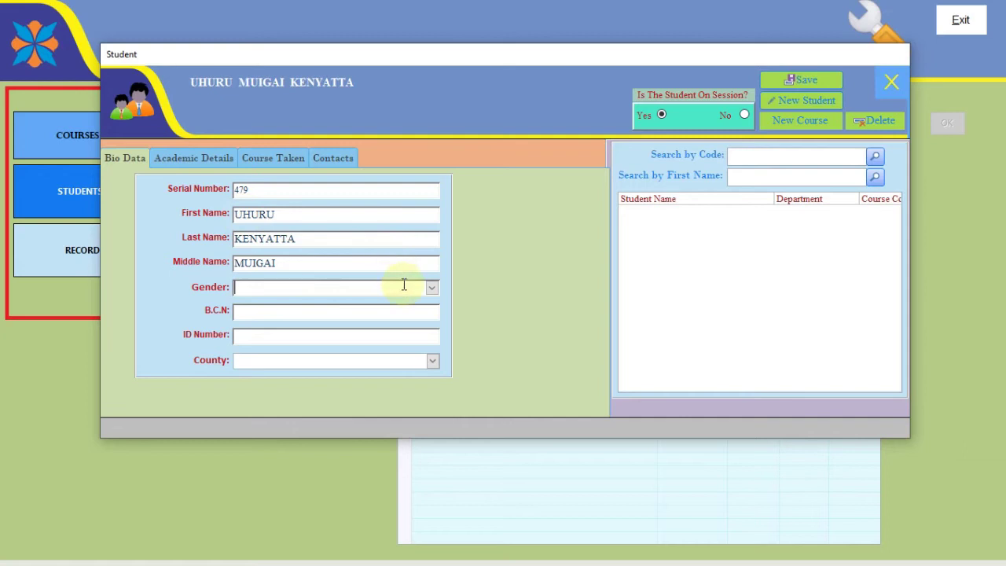
Set the new student's gender to Male, leaving the B.C.N and ID number blank
click(429, 288)
click(398, 307)
click(275, 317)
click(259, 337)
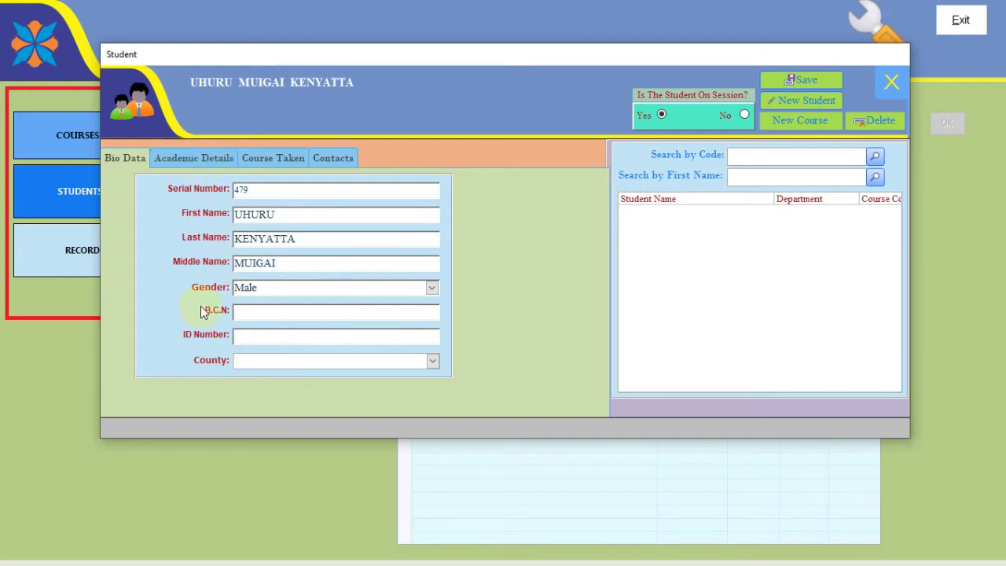
Enter the student's admission number in the academic details and keep the default date of admission
click(192, 159)
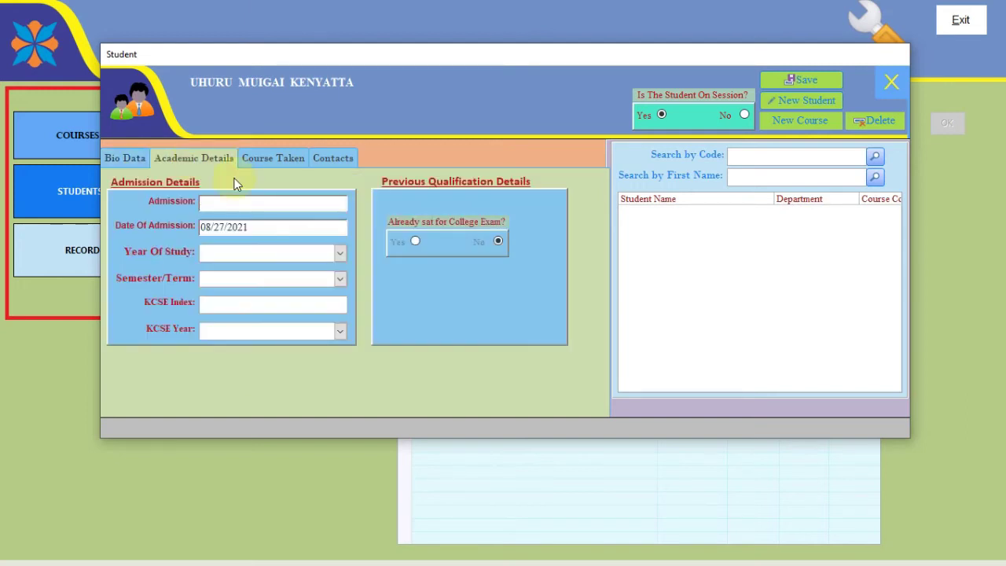
click(243, 203)
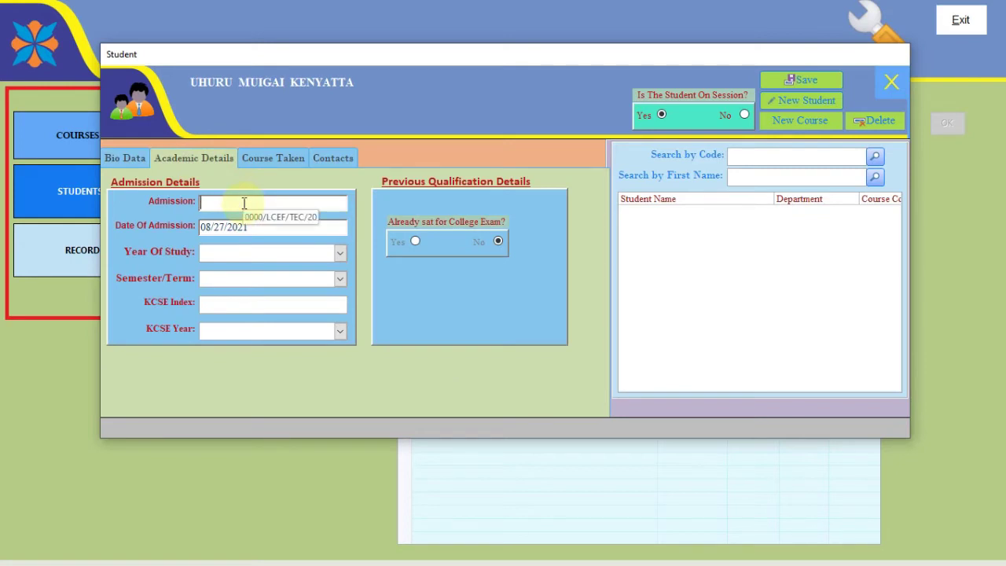
text(0023)
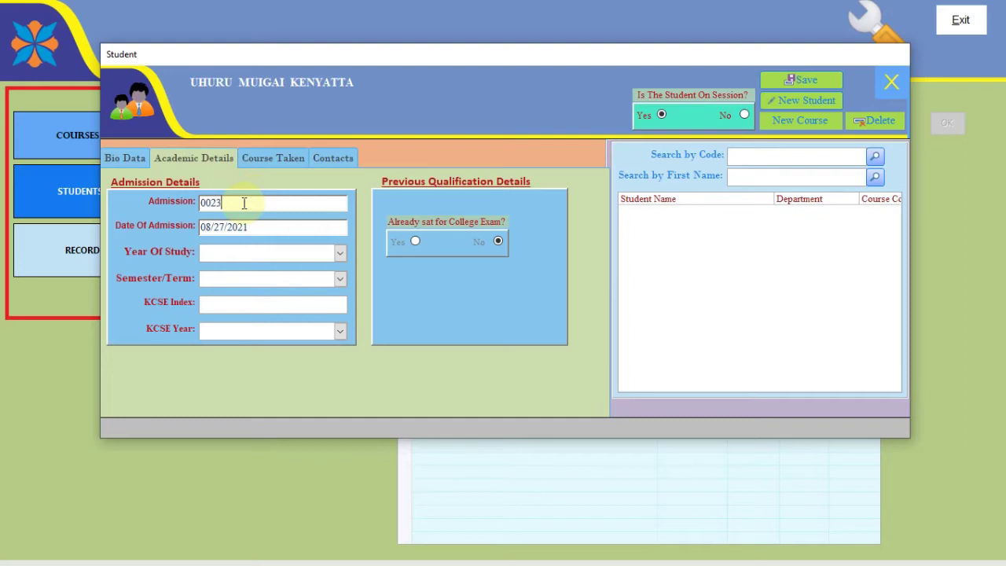
text(/bbi/2021)
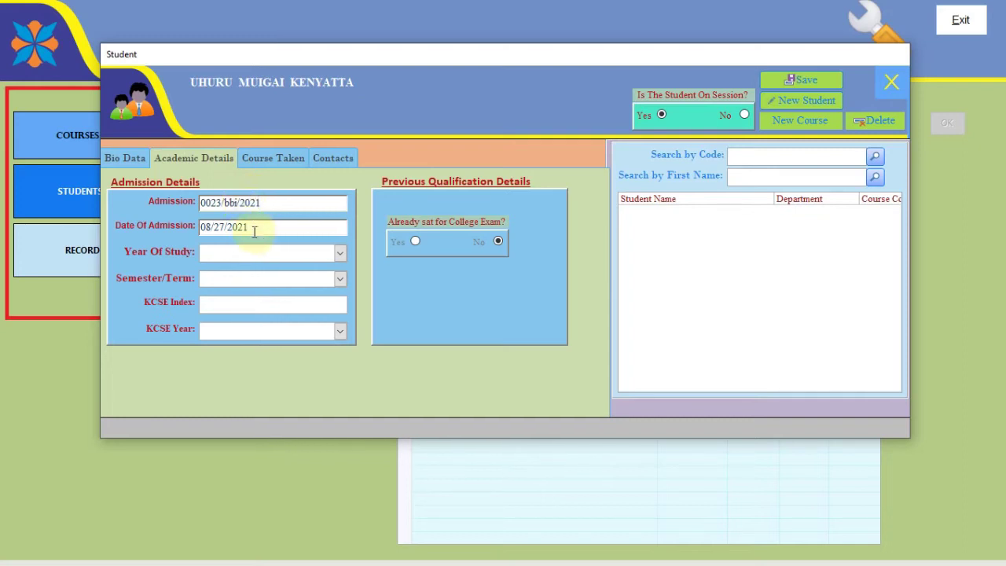
click(256, 225)
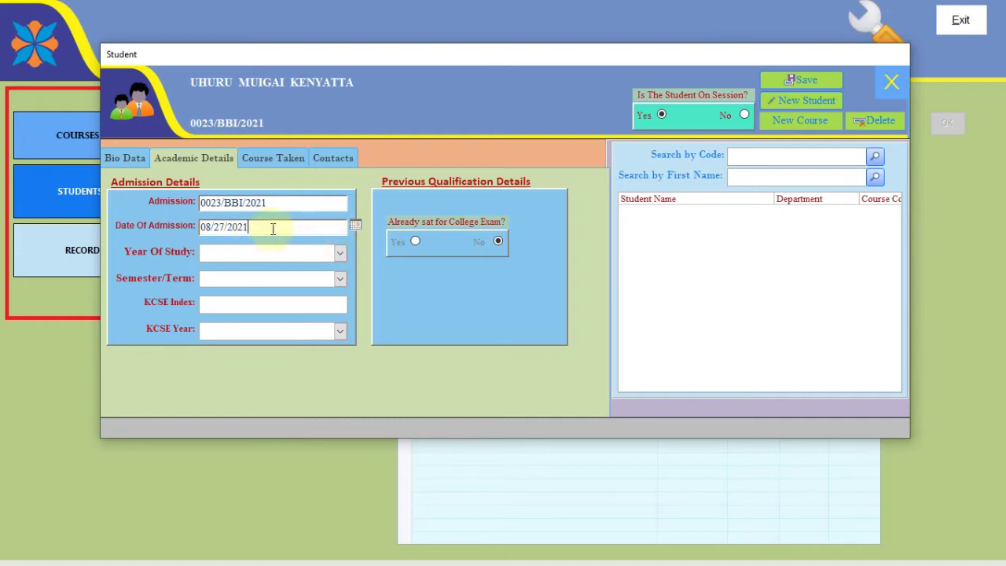
Set the student's year of study to 2021 and the semester/term to Semester 1
click(339, 257)
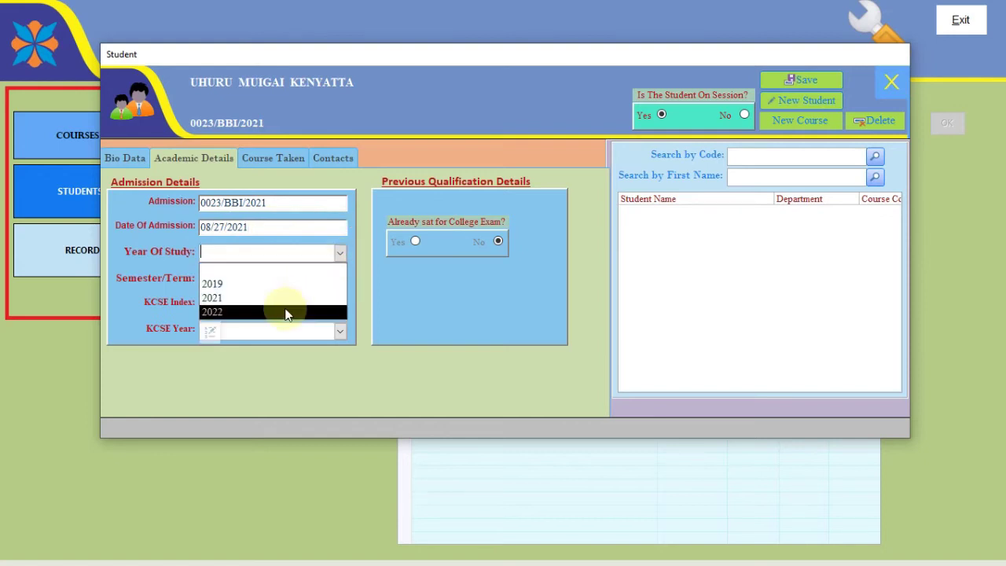
click(288, 300)
click(341, 279)
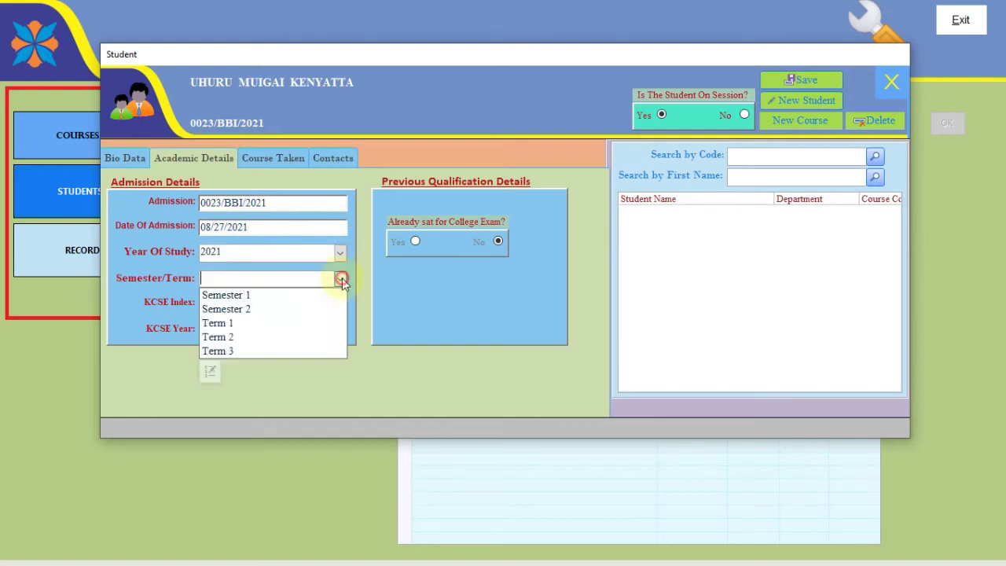
click(317, 293)
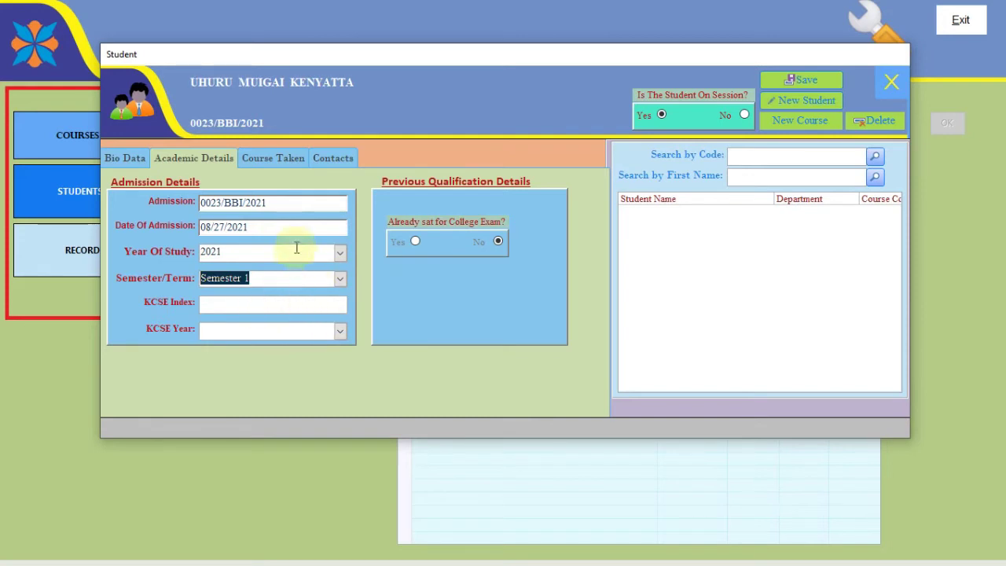
Open the course taken details, choose the BUSINESS department and browse its available courses
click(279, 157)
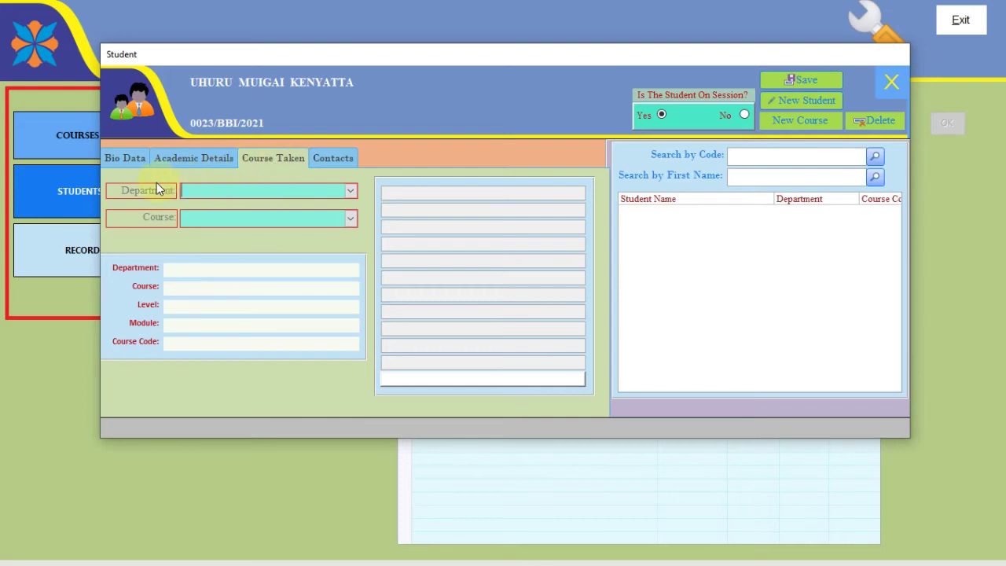
click(349, 219)
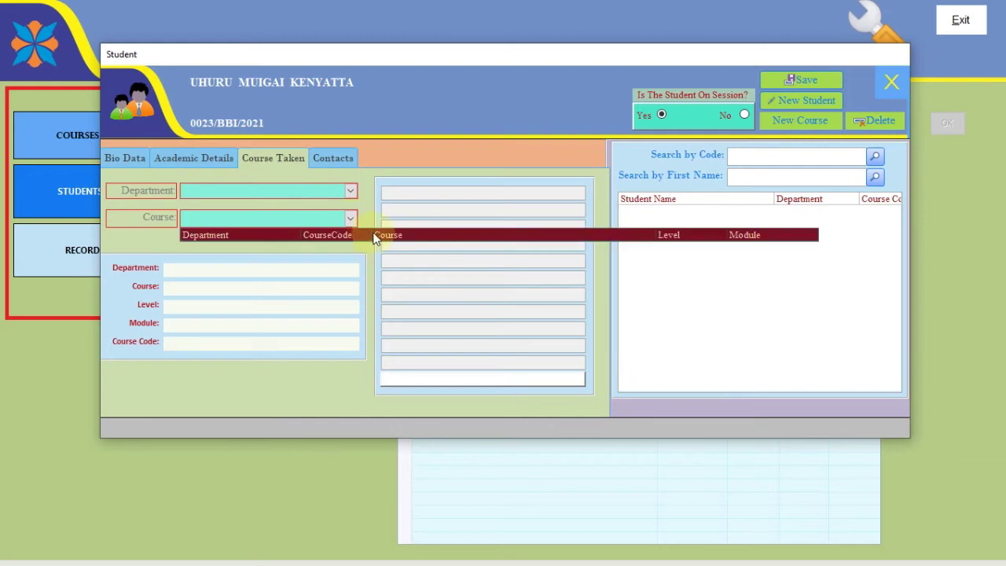
click(364, 209)
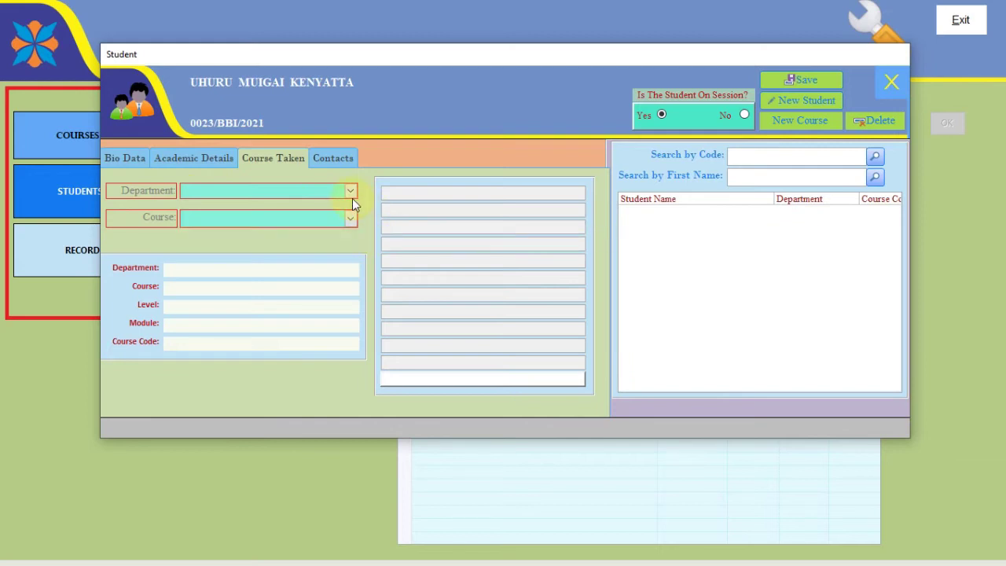
click(352, 193)
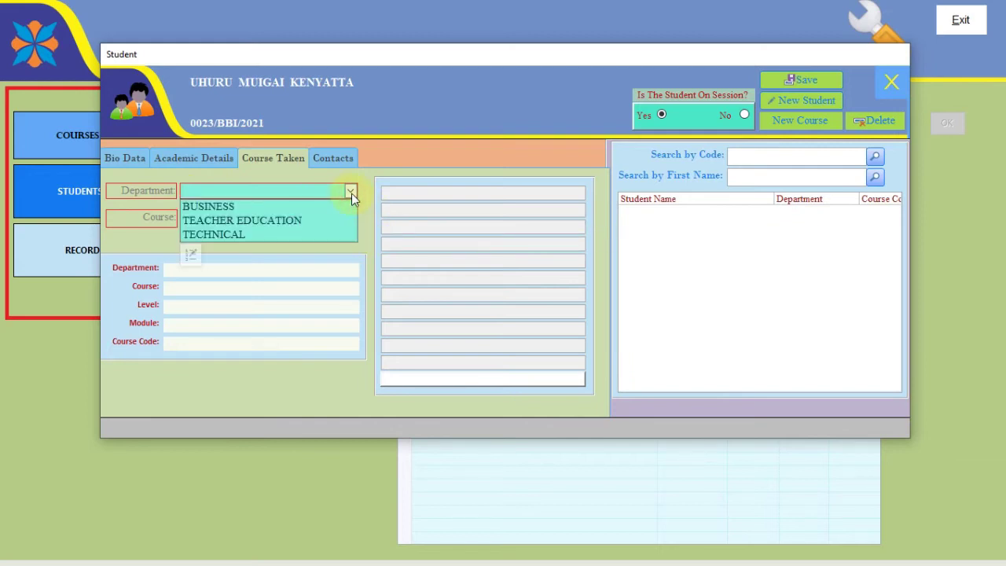
click(318, 206)
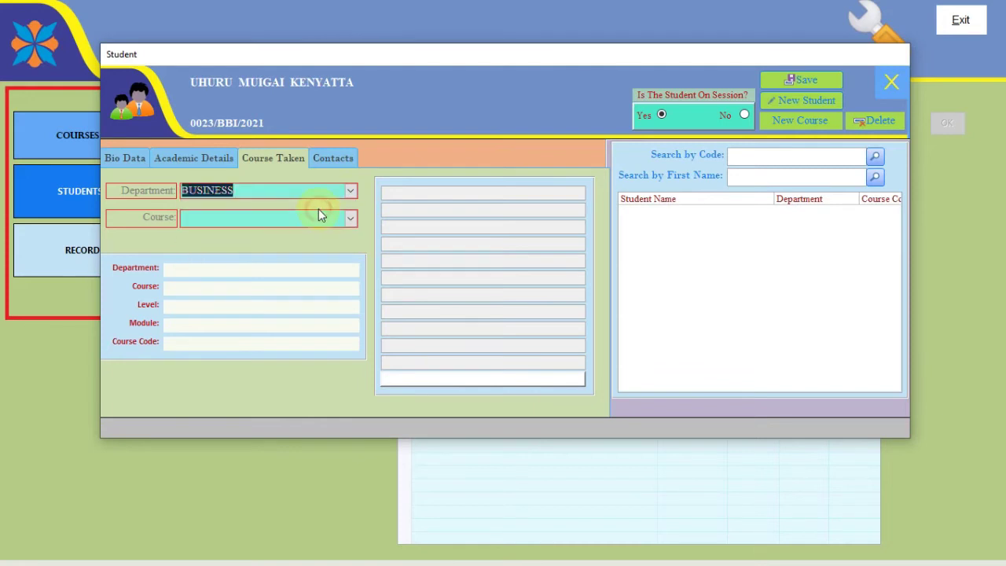
click(351, 220)
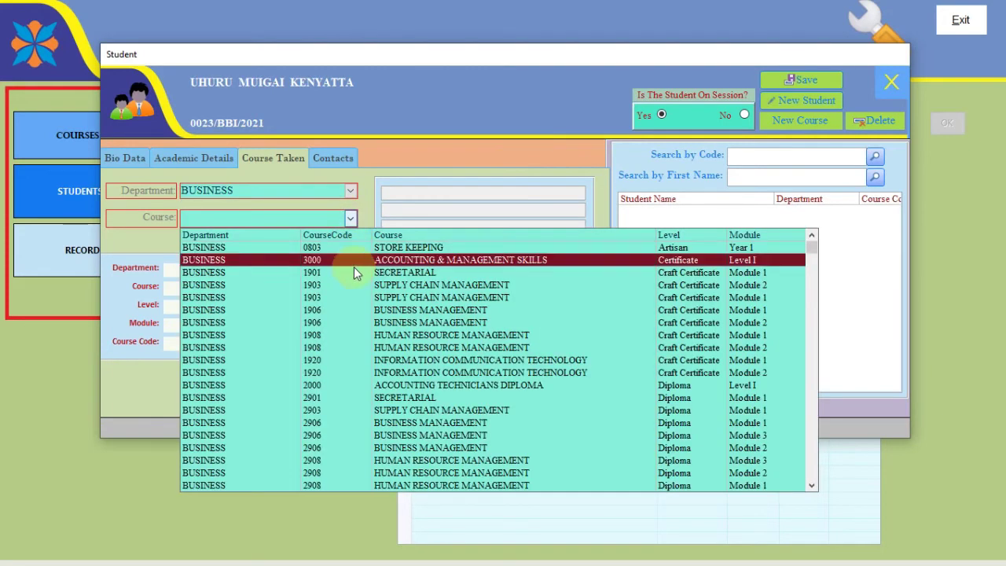
scroll(354, 266, down, 1)
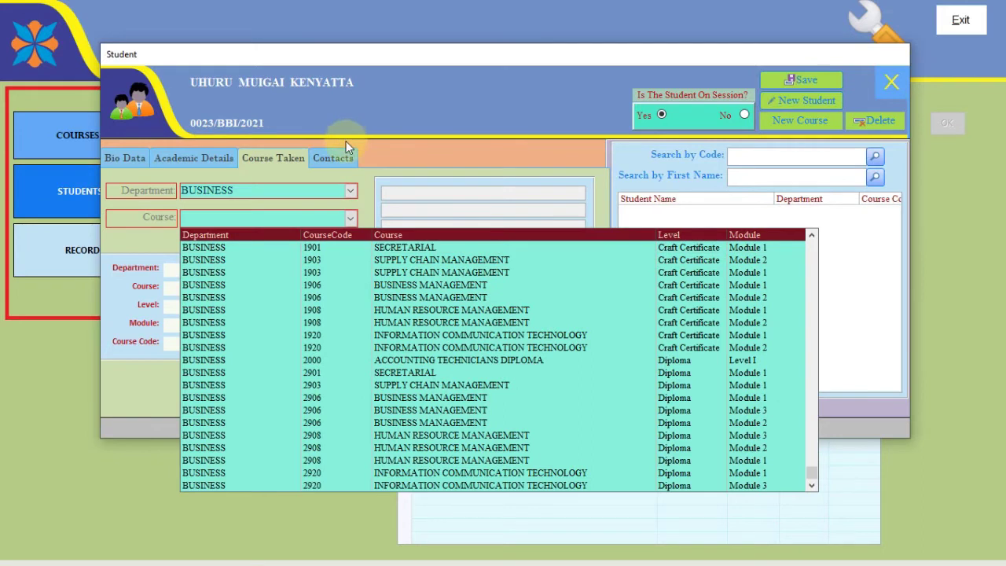
Switch the department to TECHNICAL and look through the courses it offers
click(350, 194)
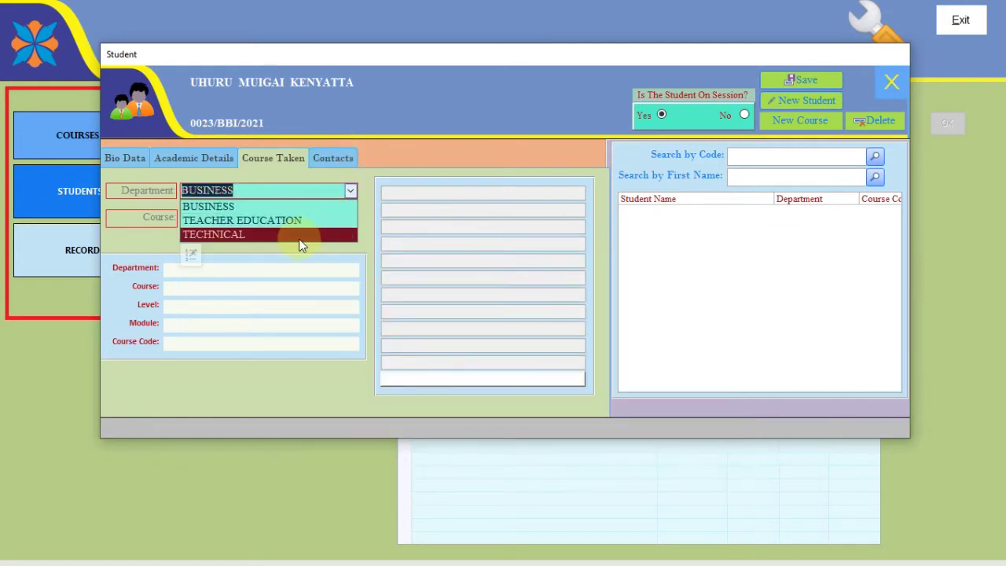
click(299, 236)
click(350, 219)
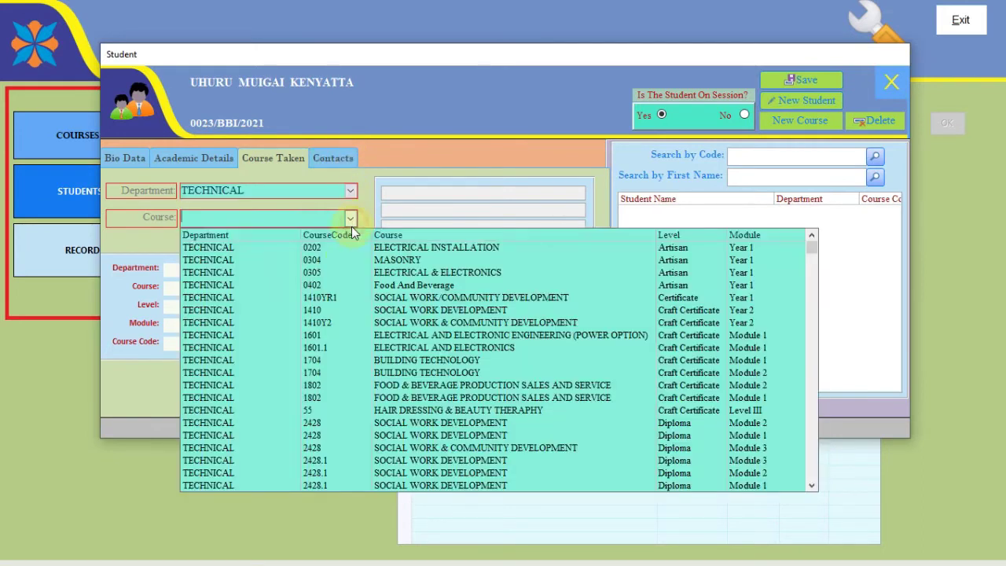
scroll(350, 285, down, 3)
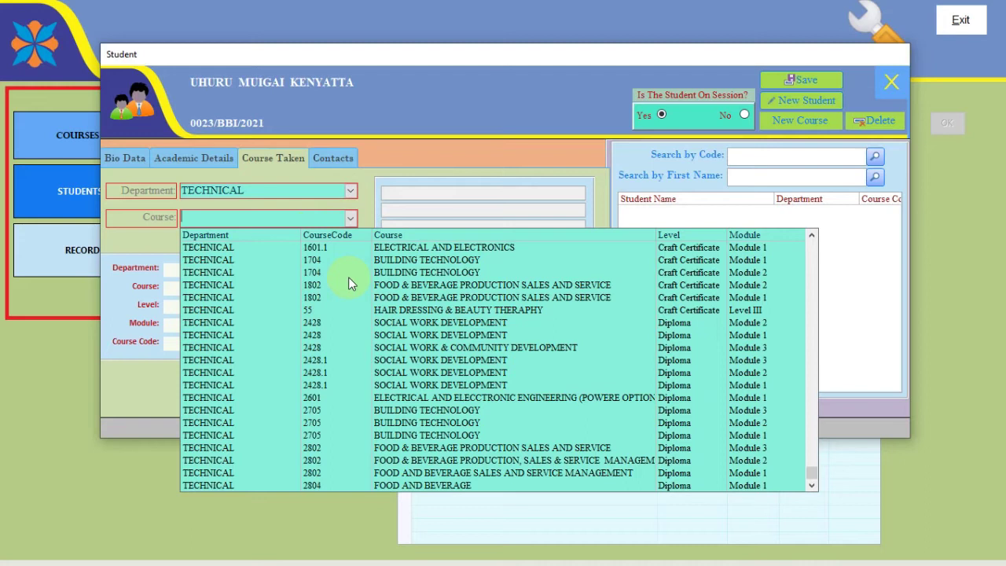
scroll(348, 277, up, 3)
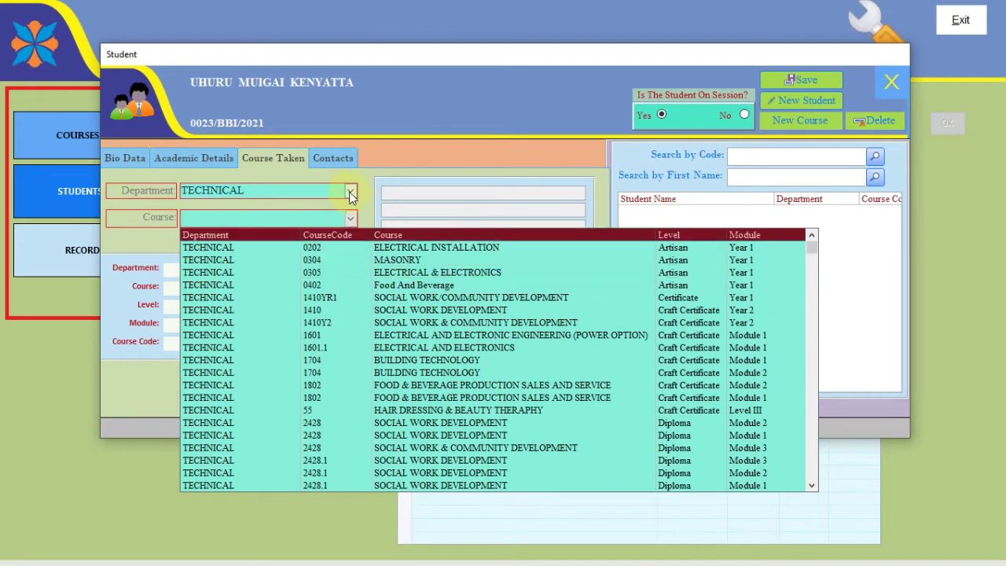
Switch the department to TEACHER EDUCATION and view its list of courses
click(350, 195)
click(330, 216)
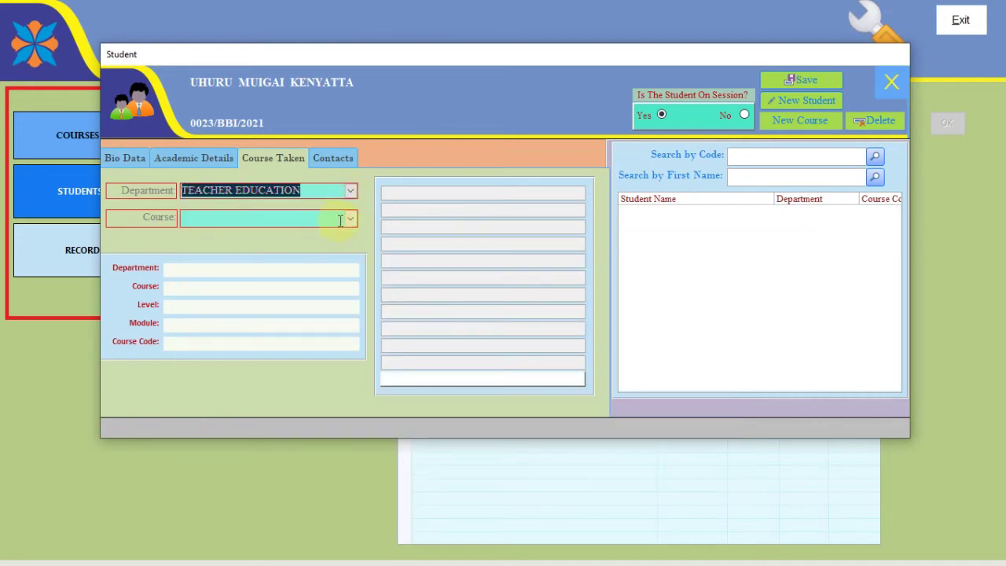
click(349, 218)
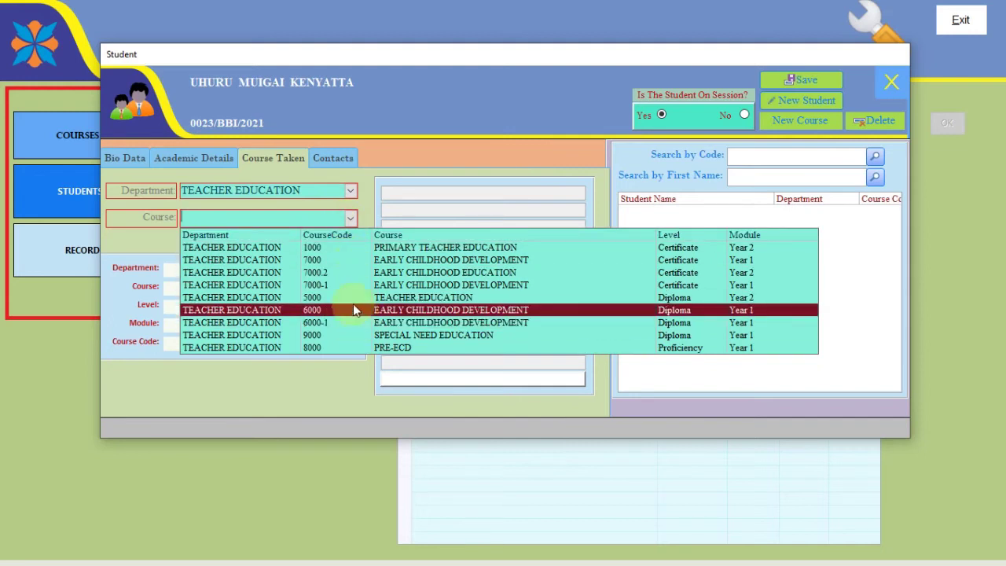
Set the department back to BUSINESS and assign the Diploma HUMAN RESOURCE MANAGEMENT Module 1 course, code 2908
click(351, 191)
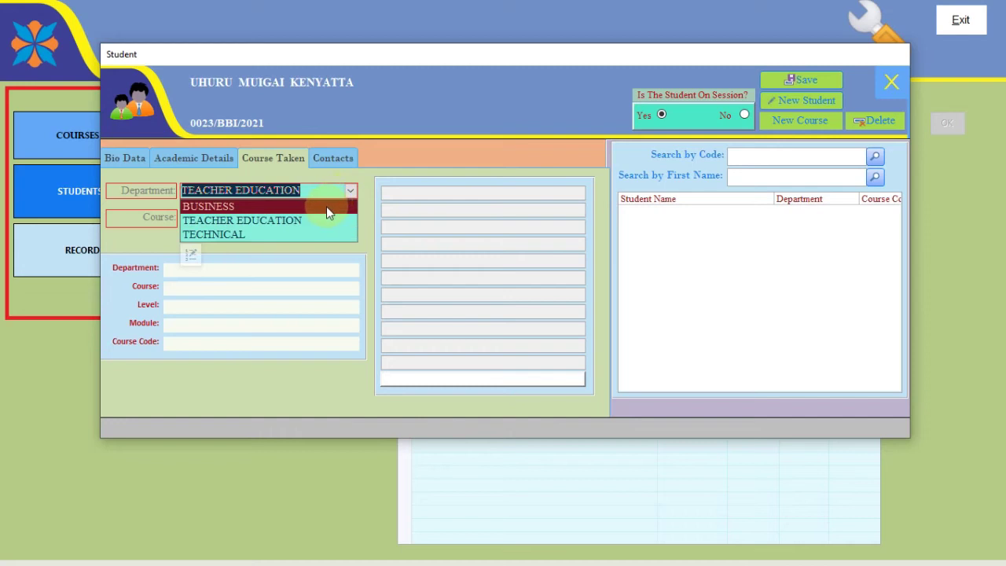
click(326, 206)
click(350, 220)
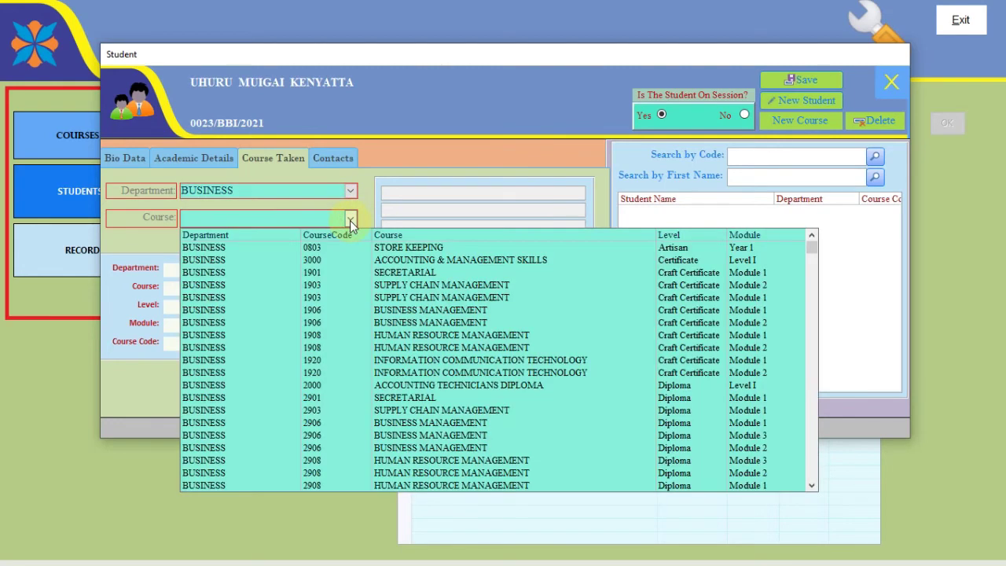
scroll(363, 284, down, 1)
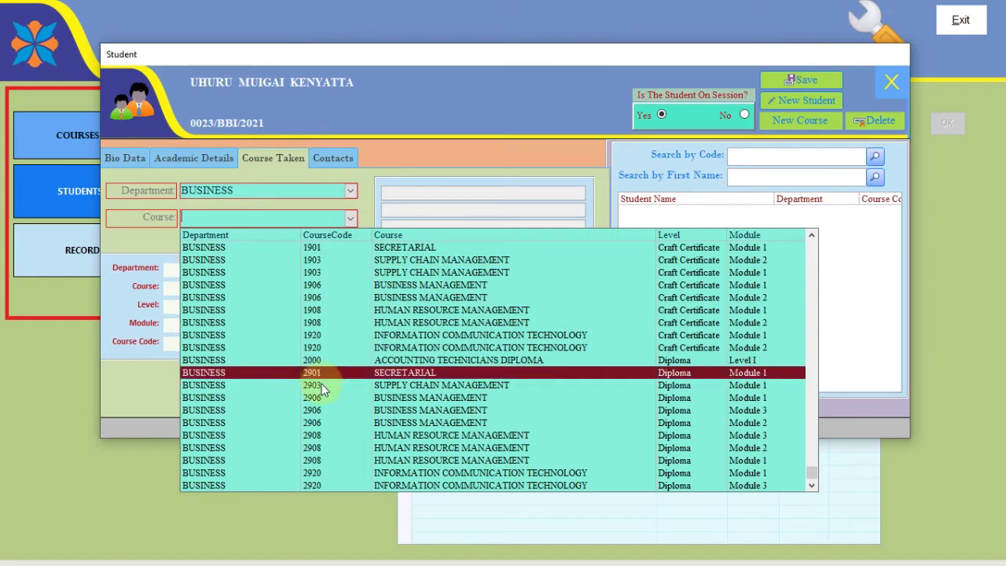
click(331, 460)
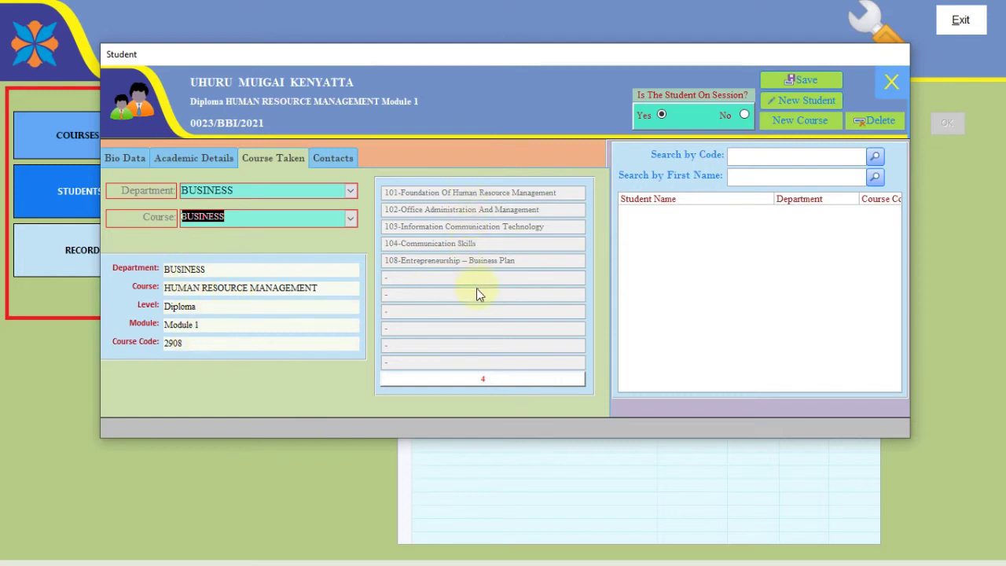
Go to the student's contact details, leave them blank, and save the student record
click(430, 211)
click(431, 200)
click(336, 158)
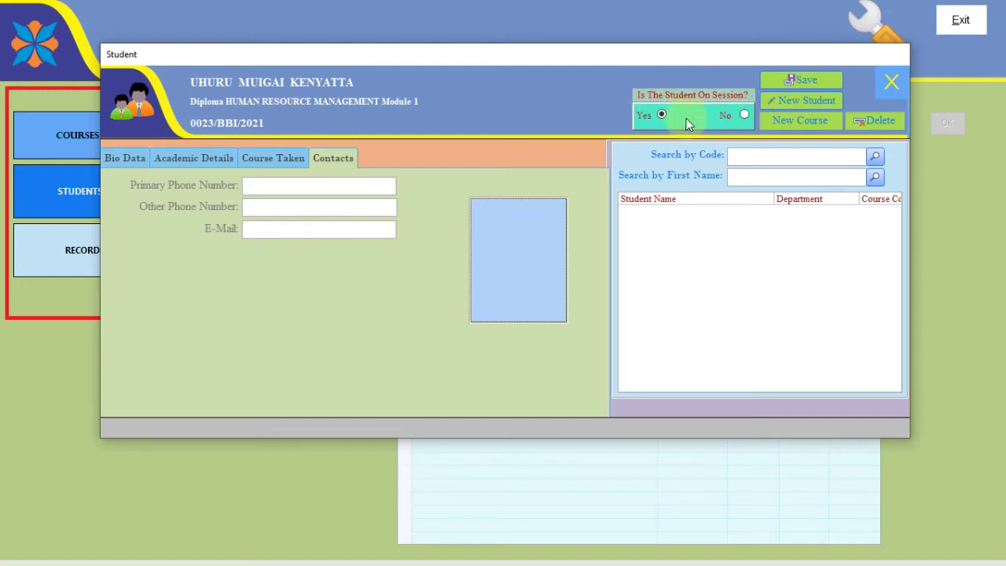
click(795, 81)
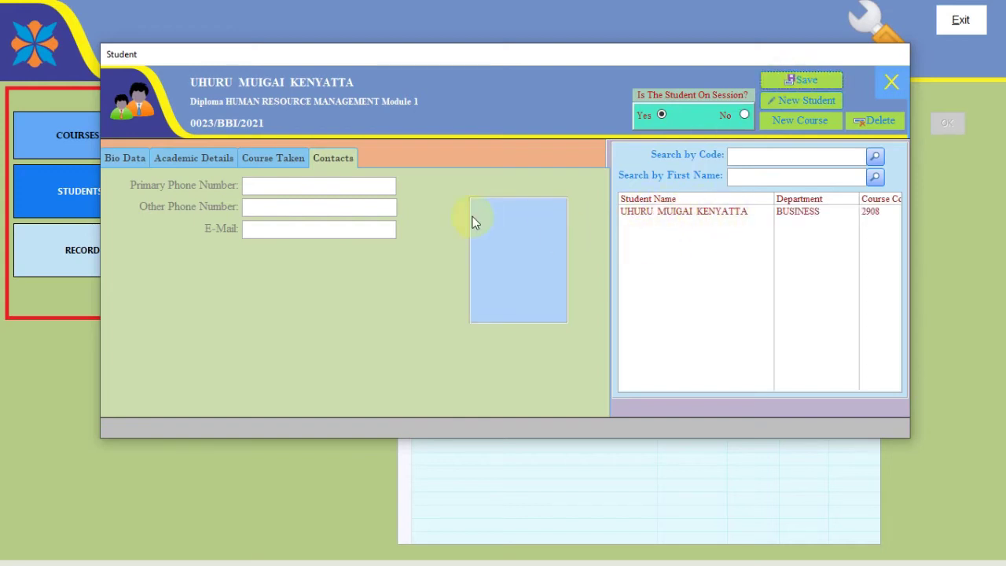
Start a second student record and enter the student's first, last and middle names in the bio data
click(805, 106)
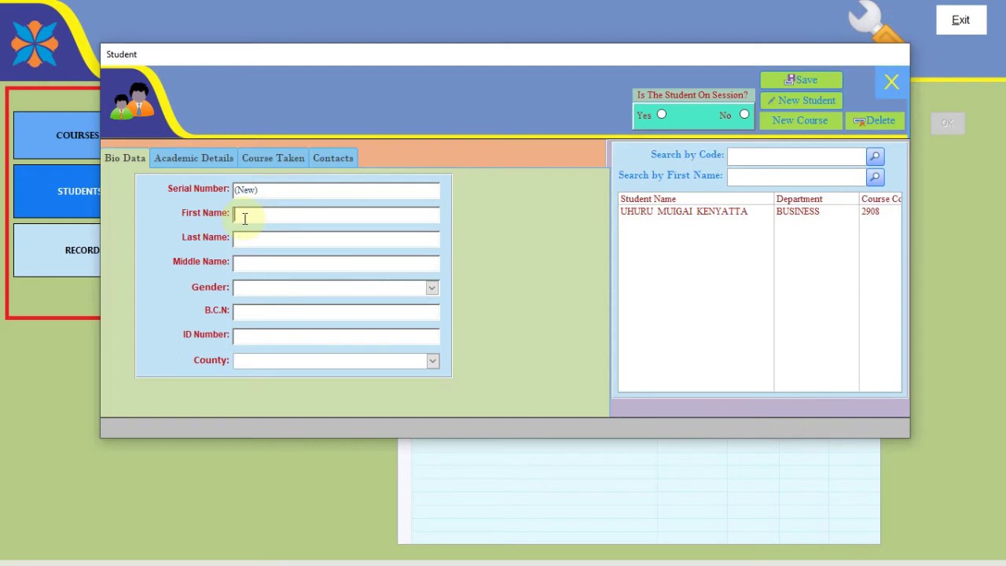
text(ruto)
key(Tab)
text(william)
key(Tab)
text(samoei)
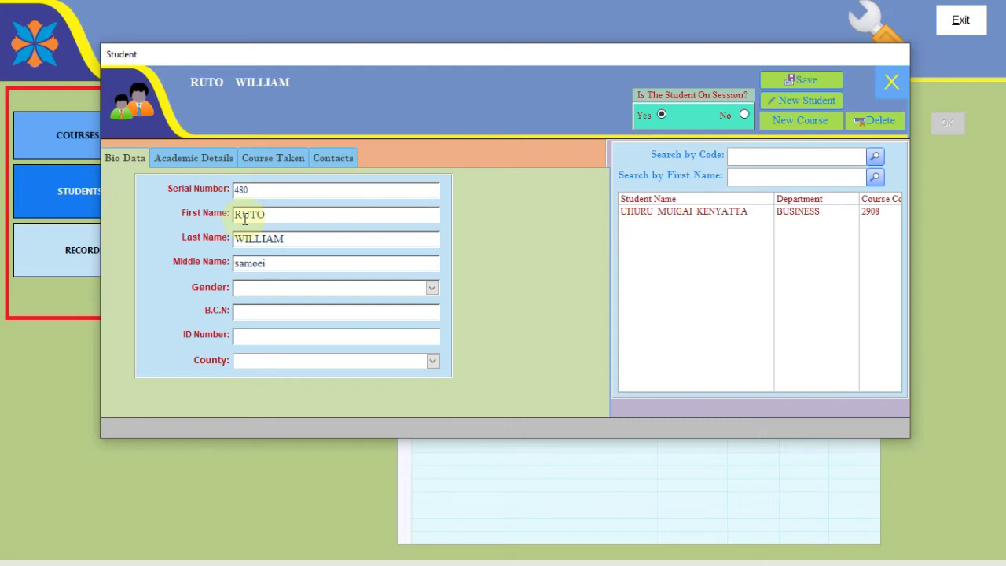
Set the second student's gender to Male, leaving the remaining bio data blank
click(432, 289)
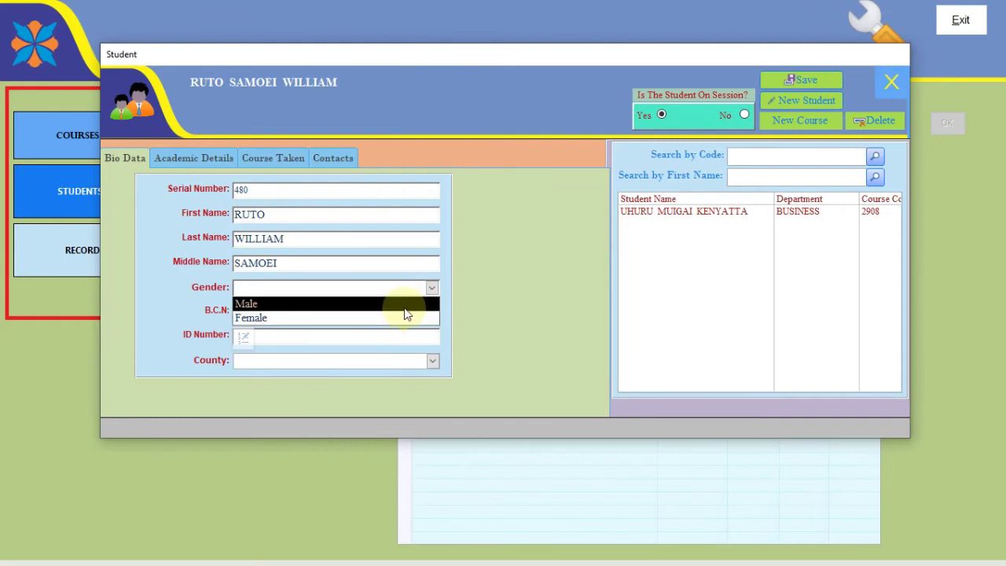
click(404, 306)
click(377, 322)
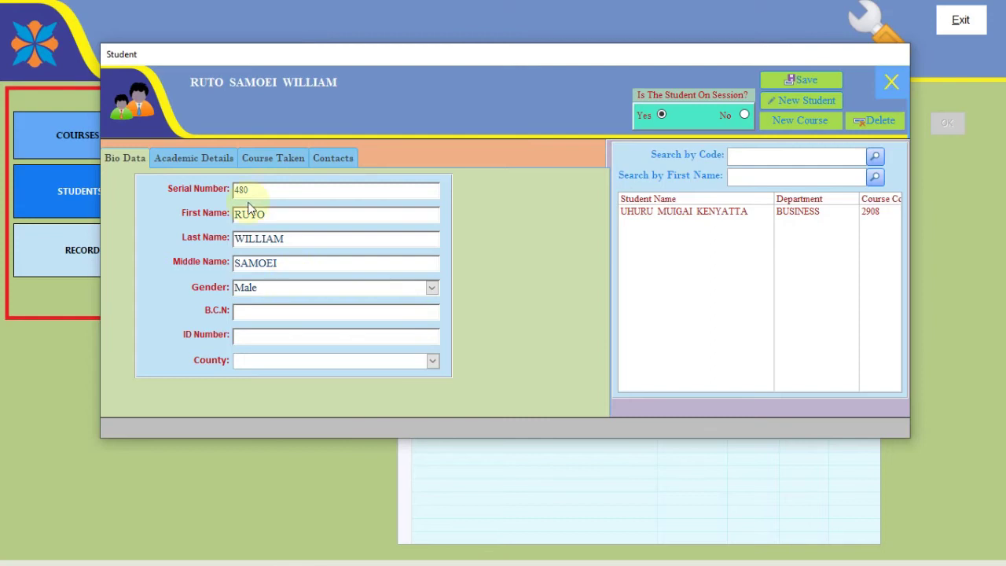
Enter the second student's admission number in the academic details, keeping the default date of admission
click(196, 158)
click(315, 208)
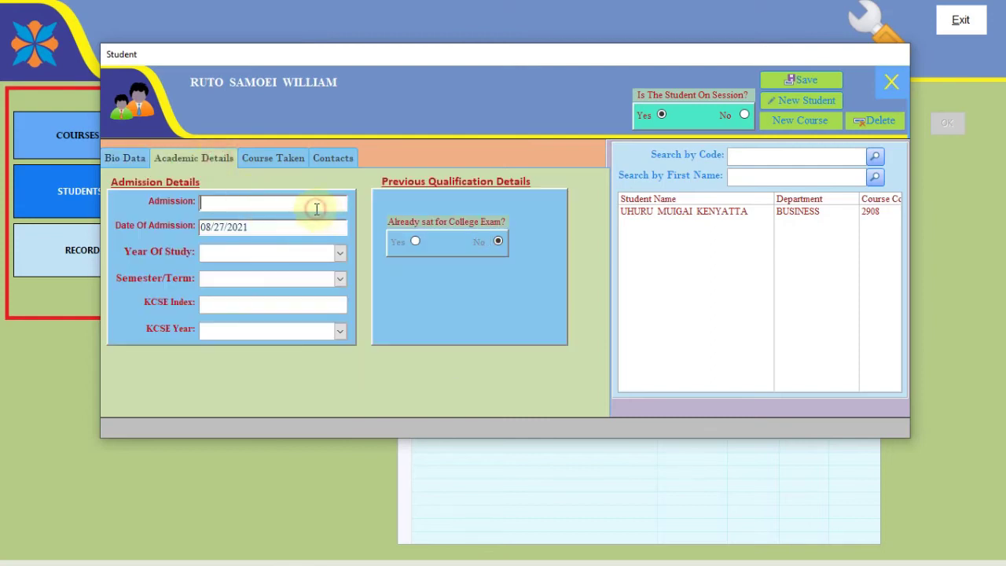
text(0002)
key(BackSpace)
key(BackSpace)
text(24)
Set the second student's year of study to 2021 and the semester/term to Semester 1
click(339, 252)
click(297, 302)
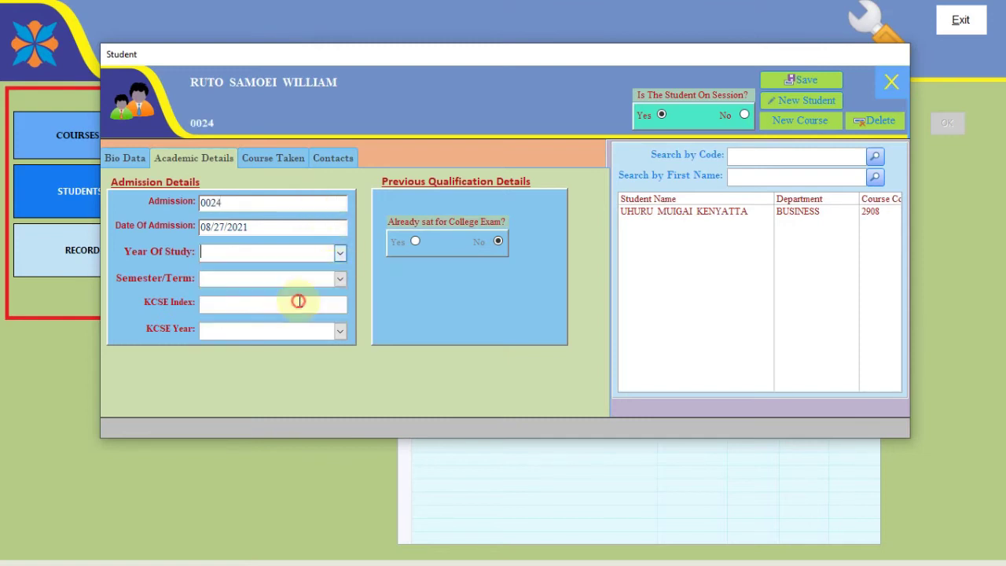
click(339, 278)
click(308, 303)
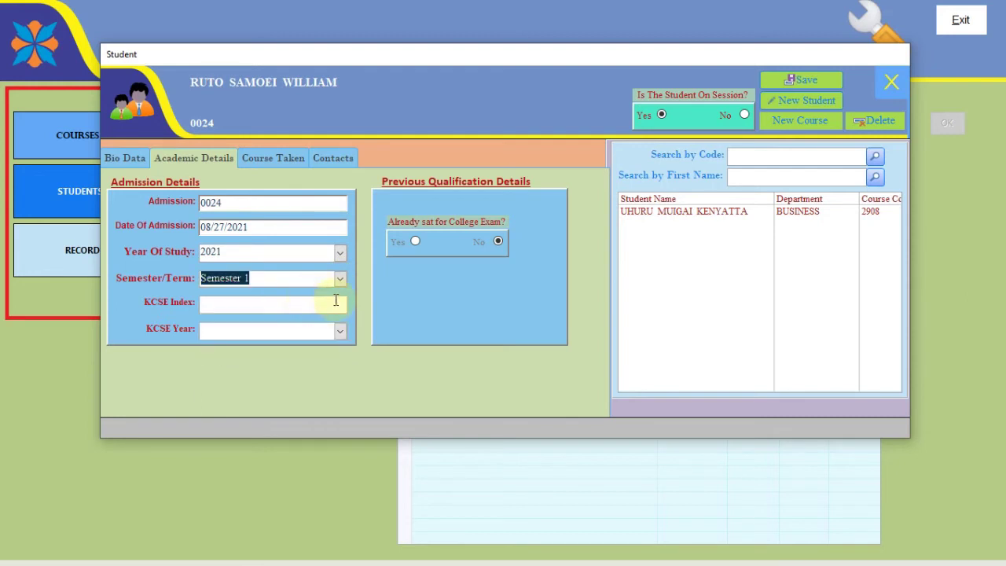
Assign the BUSINESS course Diploma INFORMATION COMMUNICATION TECHNOLOGY Module 3, code 2920, to the second student and save the record
click(253, 158)
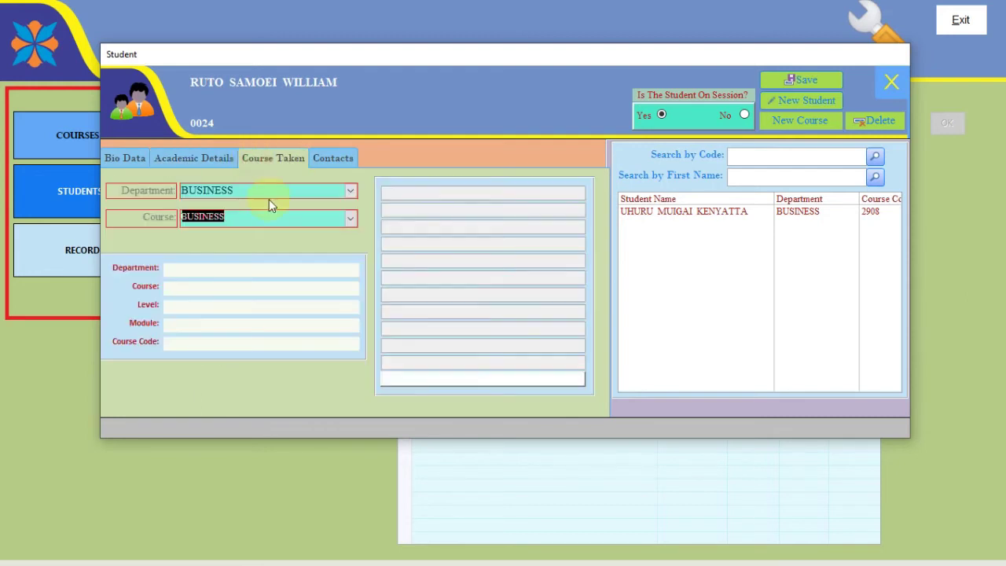
click(351, 219)
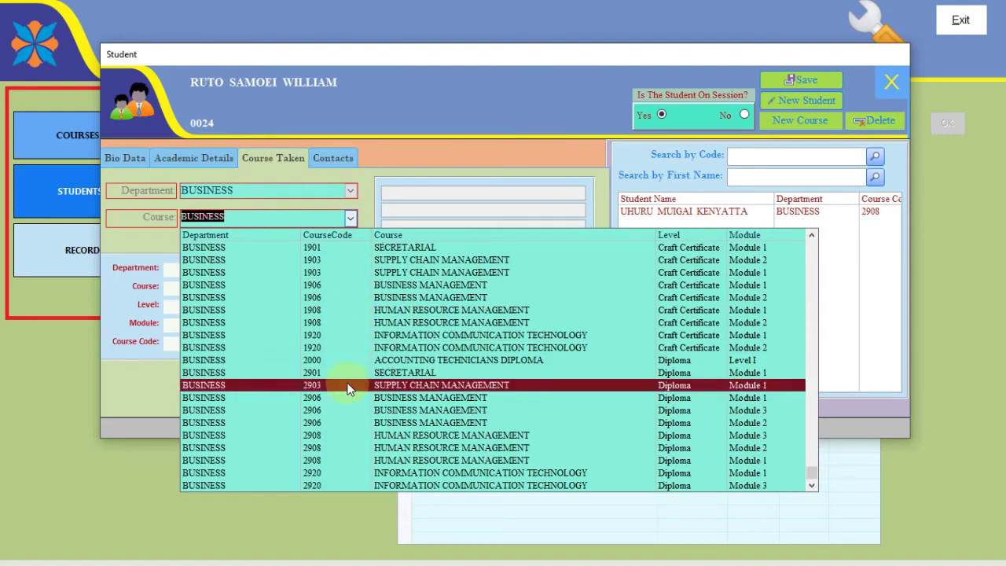
click(337, 485)
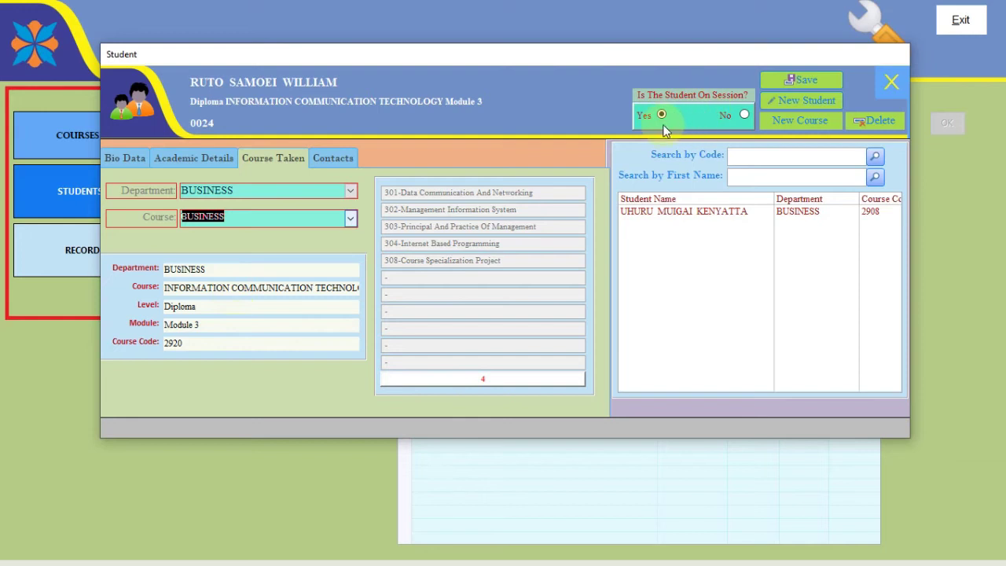
click(809, 85)
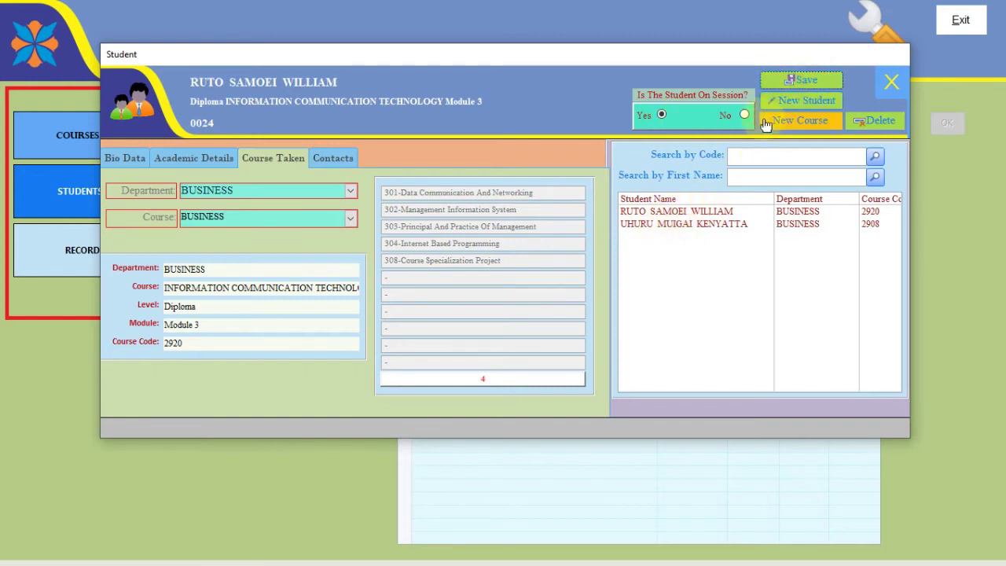
Start a third student record and fill in the student's first name, last name and the gender Female
click(803, 101)
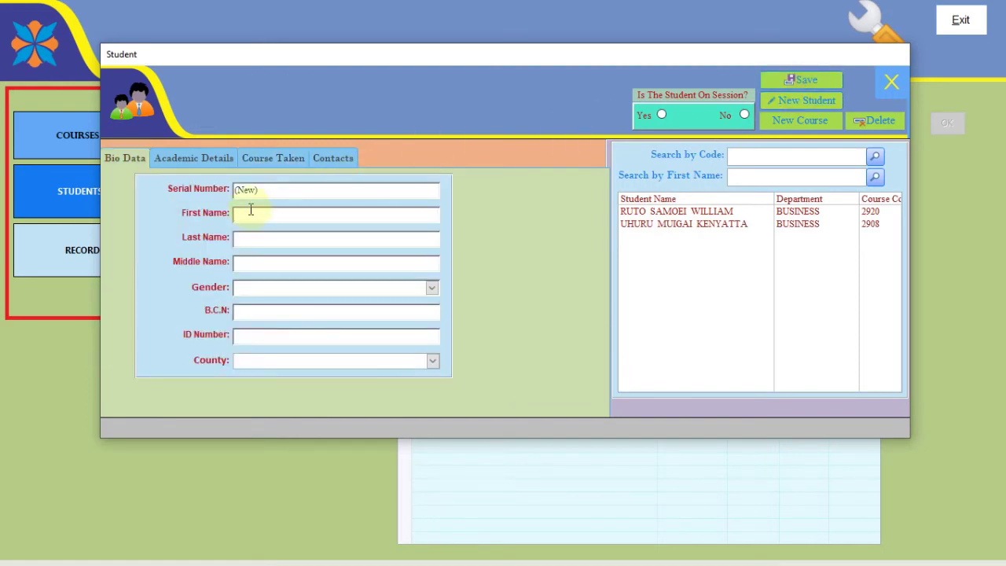
text(WAIGURU)
drag(287, 214, 220, 220)
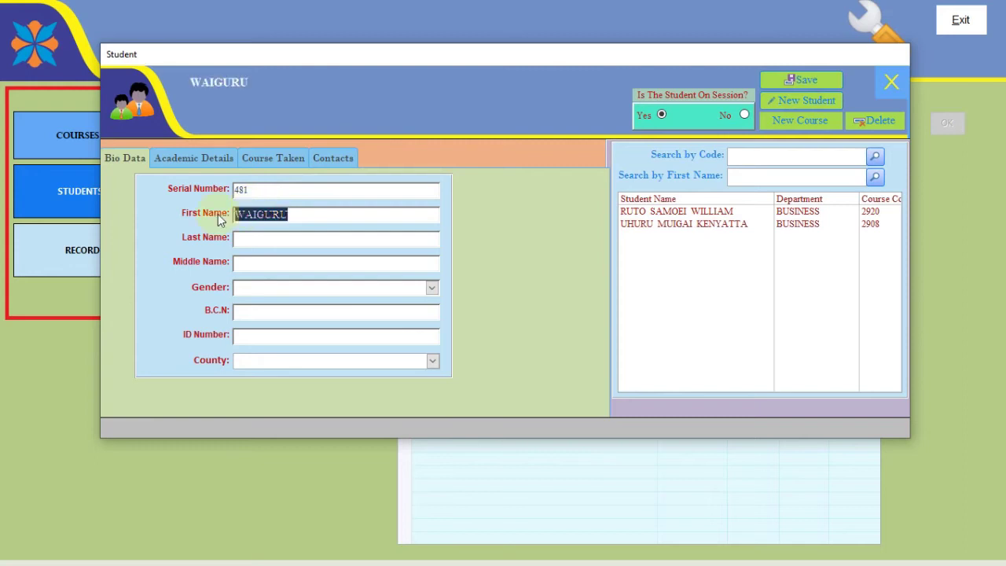
text(charity)
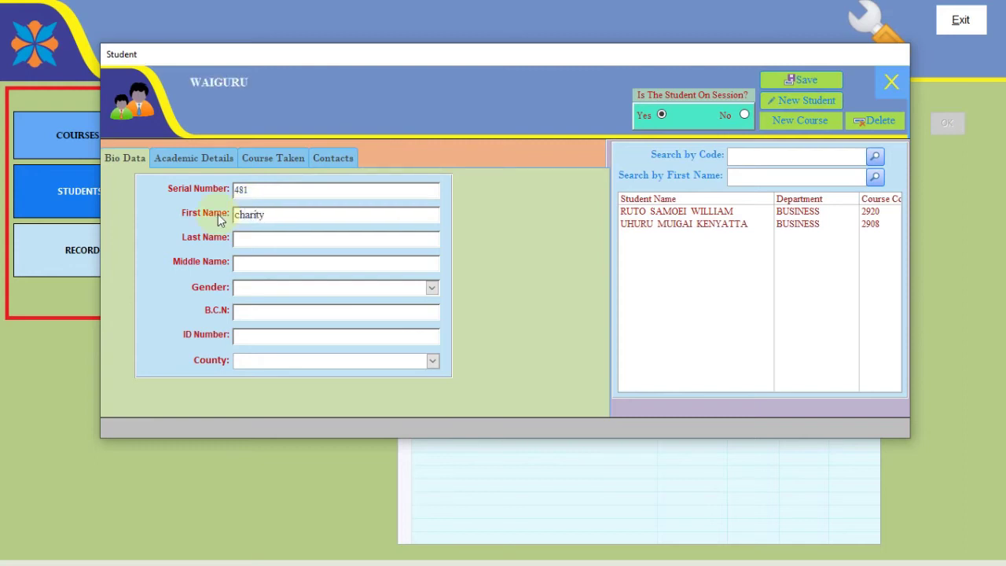
click(253, 238)
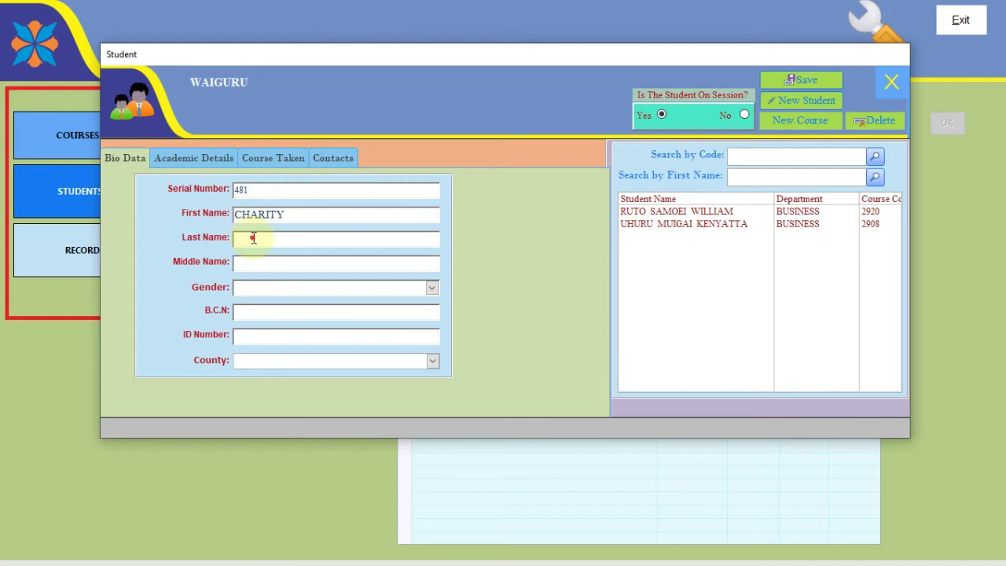
text(ng)
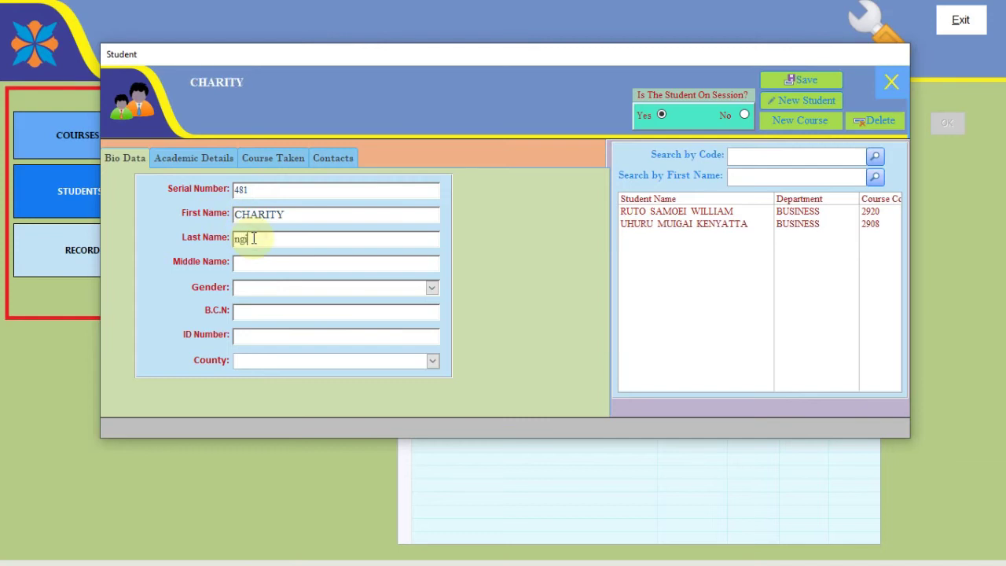
text(ilu)
click(274, 264)
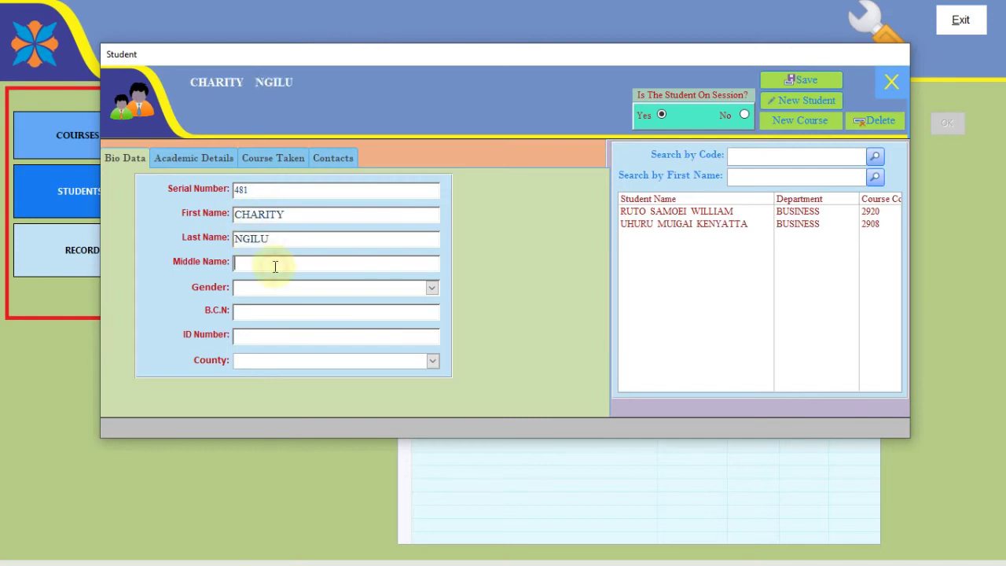
click(430, 287)
click(391, 319)
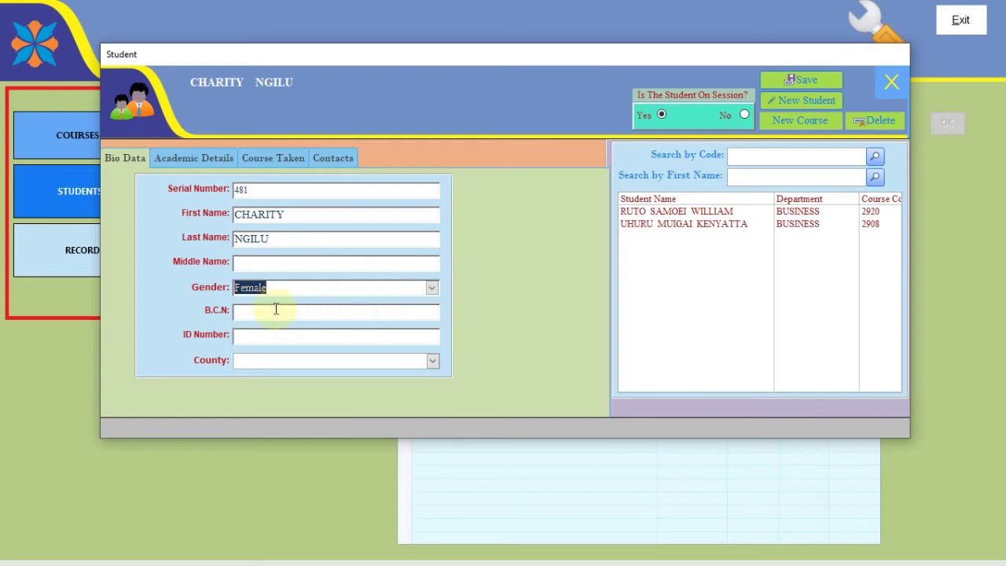
Enter the third student's admission number and set the year of study to 2021 and the semester/term to Semester 1
click(193, 161)
click(256, 203)
text(0025/)
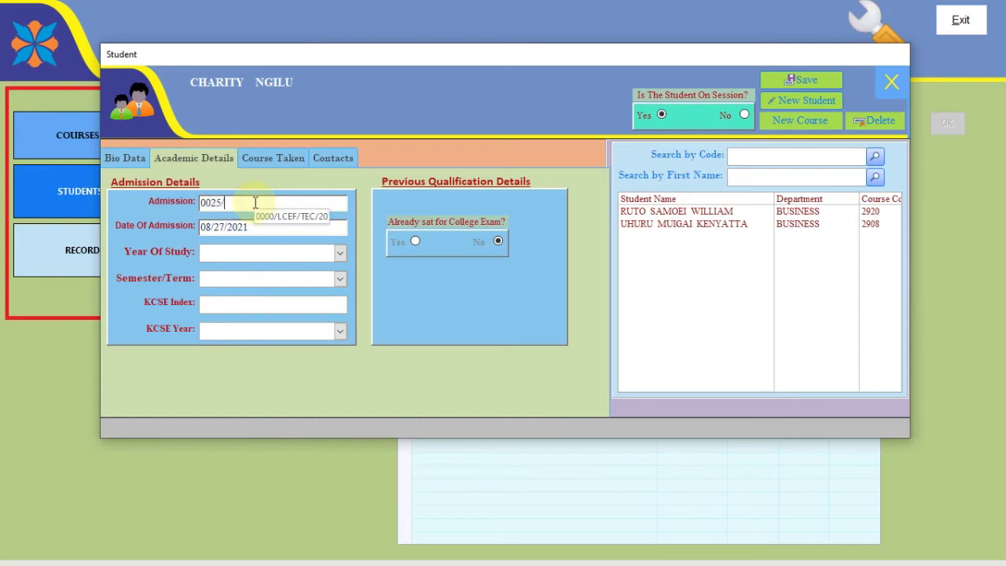
text(bbi/2021)
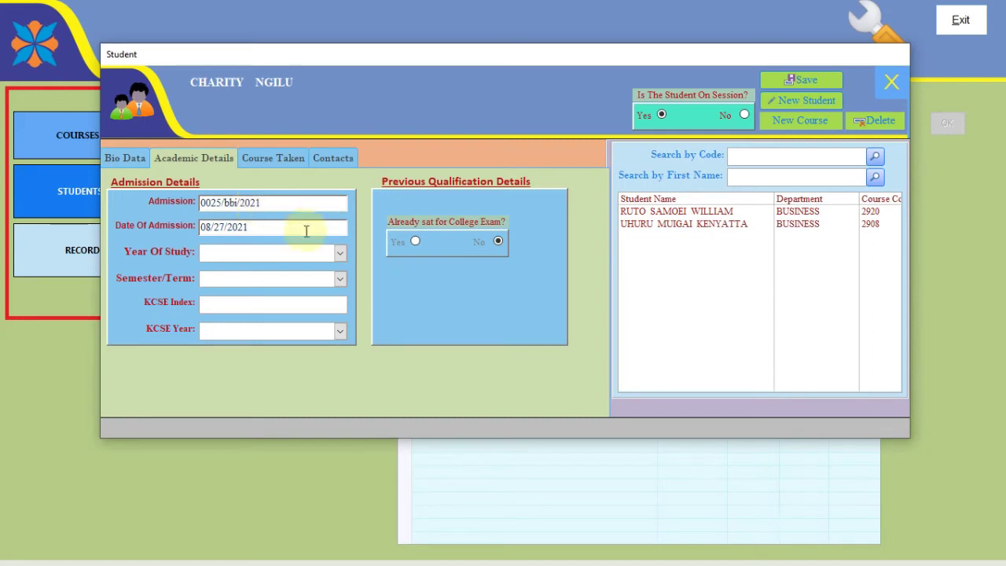
click(308, 251)
click(339, 252)
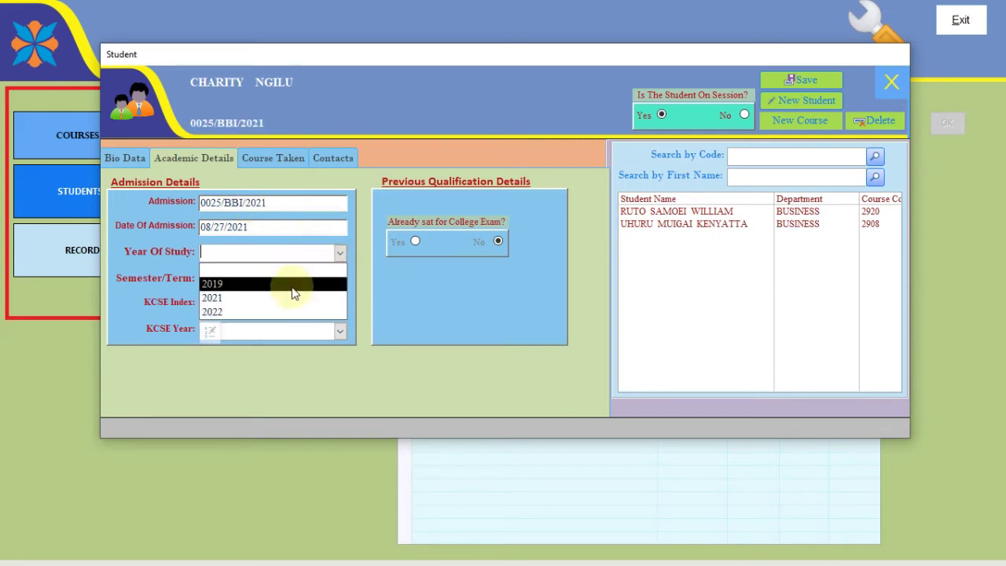
click(287, 297)
click(339, 278)
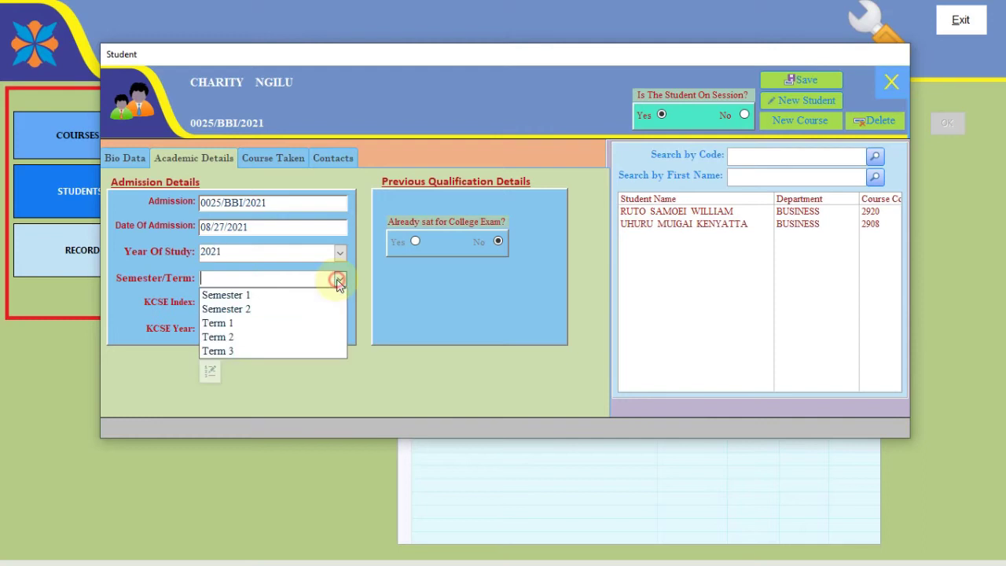
click(288, 297)
Assign the TECHNICAL course ELECTRICAL AND ELECTRONIC ENGINEERING (POWER OPTION), Craft Certificate Module 1, code 1601, to the third student and save the record
click(268, 157)
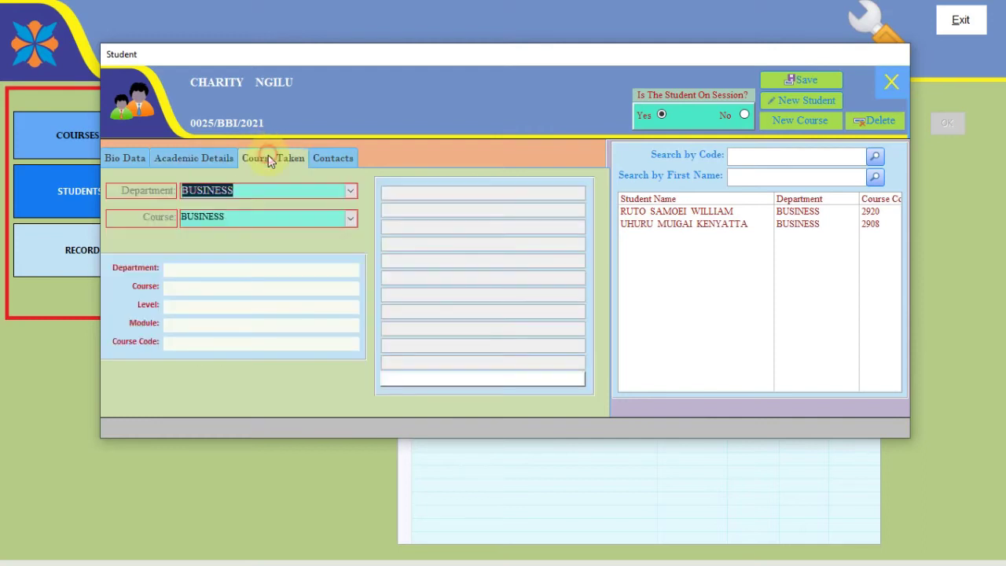
click(349, 191)
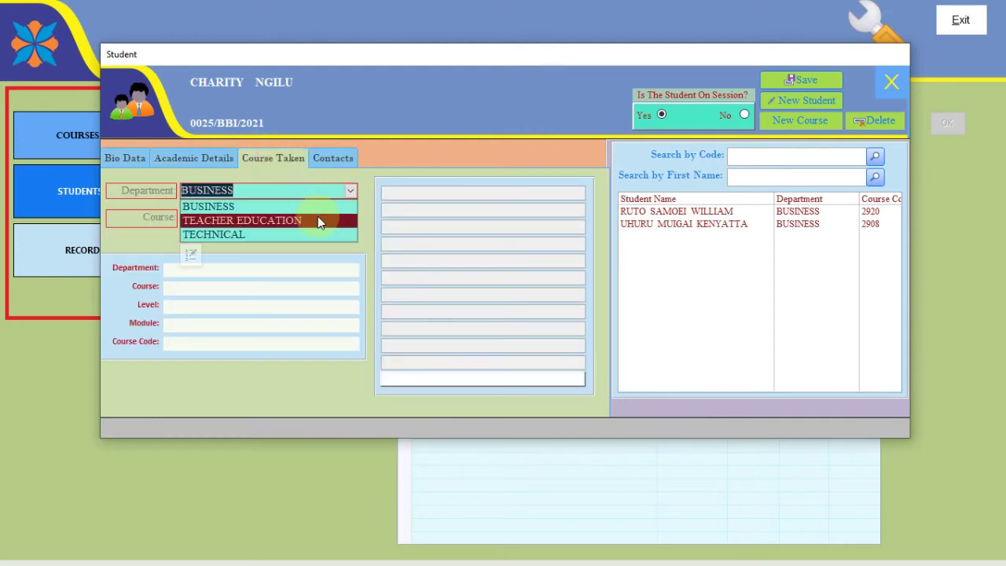
click(283, 234)
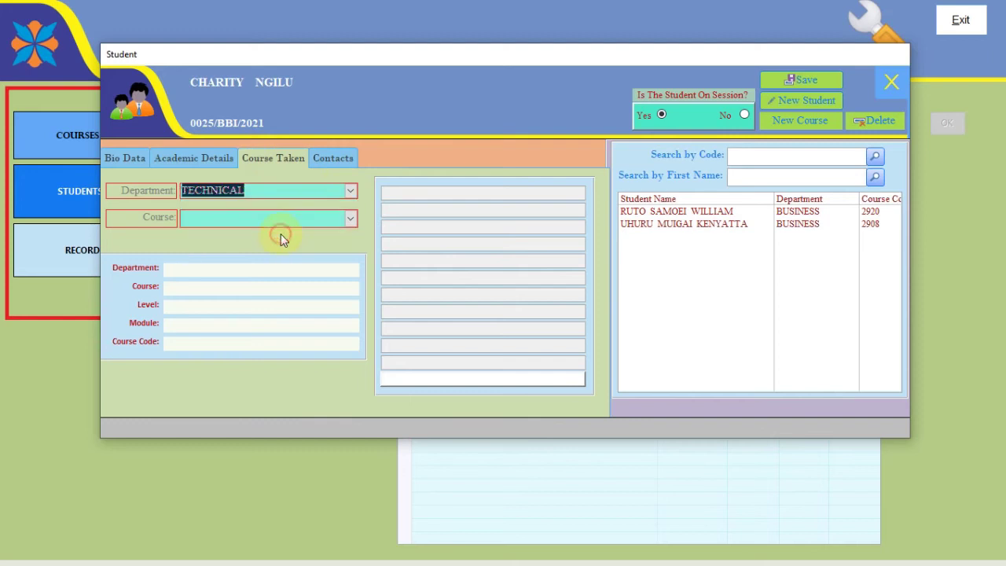
click(350, 218)
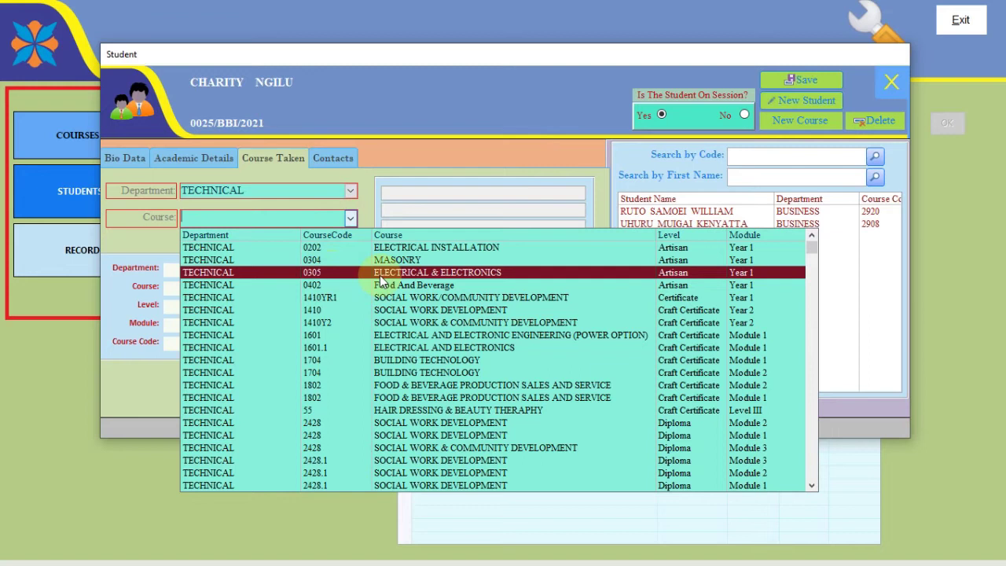
click(394, 337)
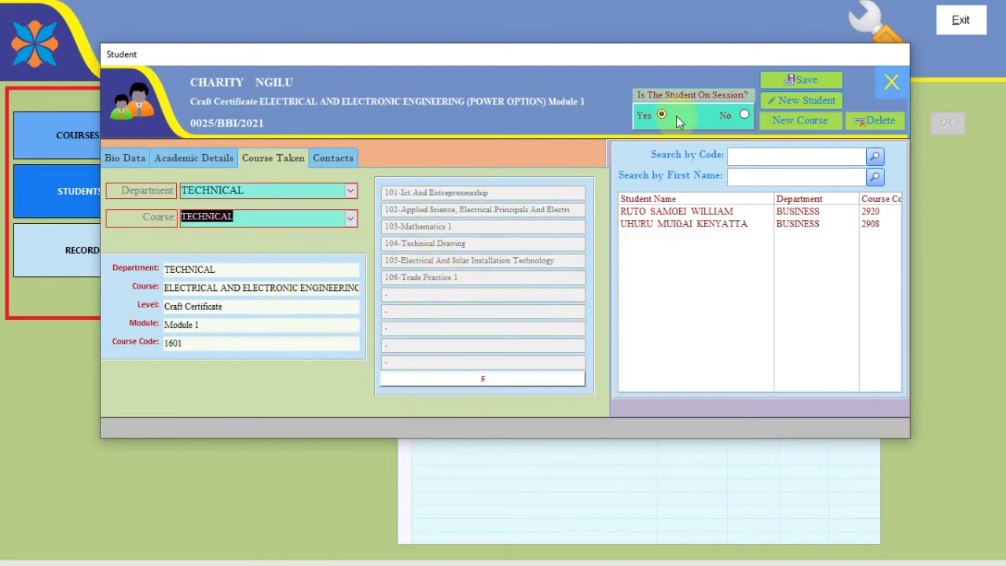
click(797, 85)
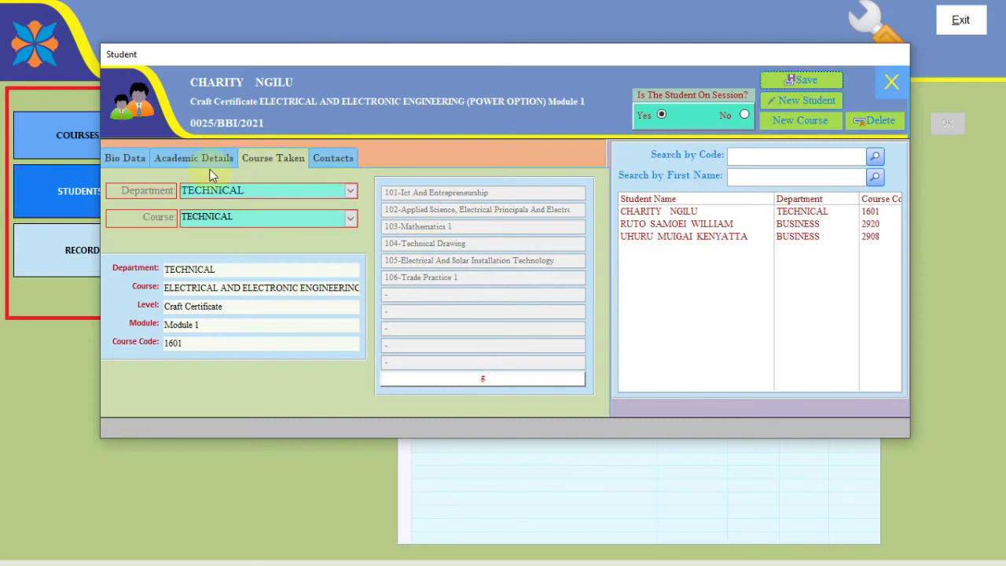
Start a fourth student record and fill in the student's first name, last name and the gender Male
click(796, 103)
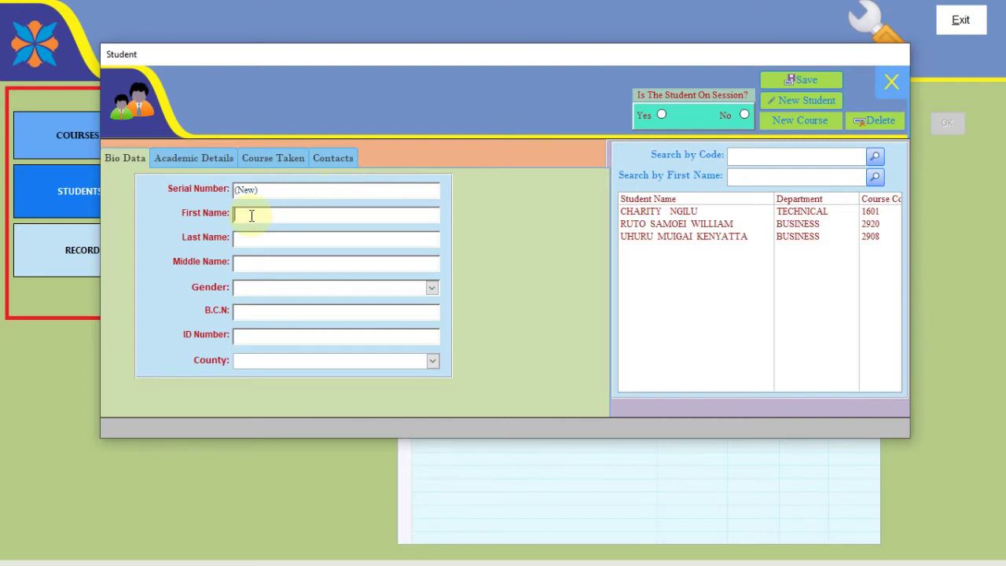
text(kipchumba)
key(Tab)
text(murkome)
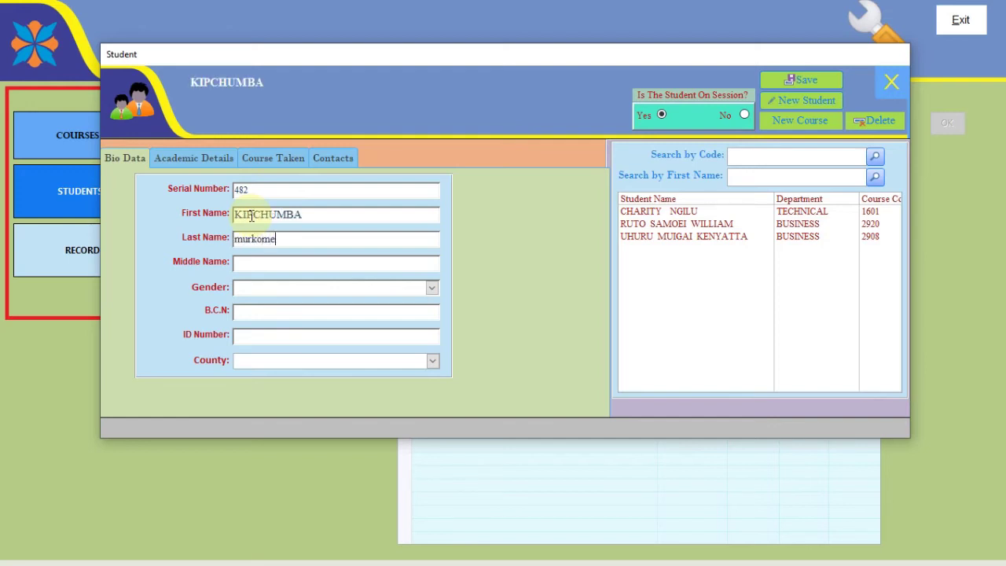
click(288, 263)
click(432, 289)
click(366, 315)
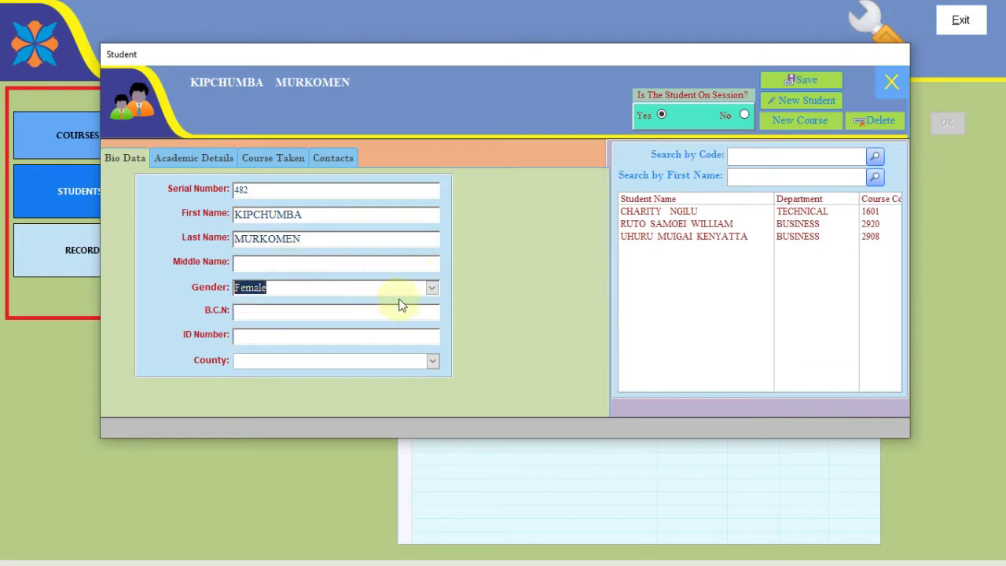
click(442, 290)
click(393, 305)
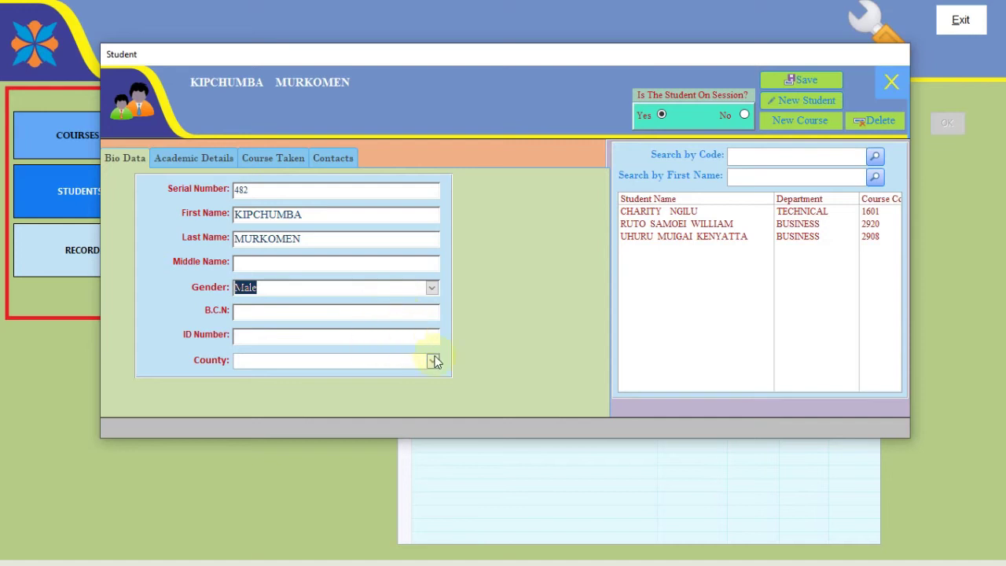
Enter the fourth student's admission number and set the year of study to 2021 and the semester/term to Semester 1
click(206, 158)
text(0026/)
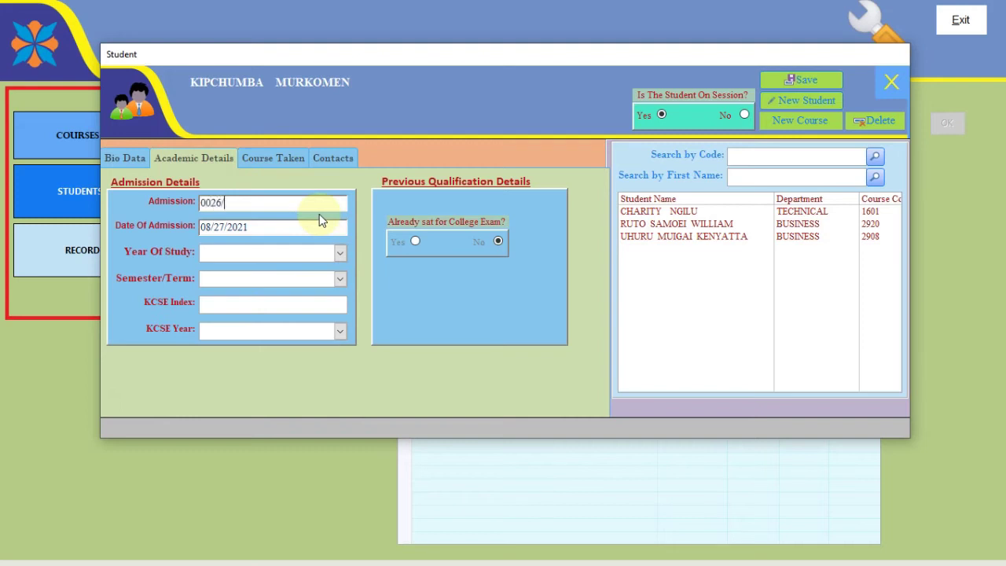
text(bbi/2021)
click(339, 252)
click(287, 297)
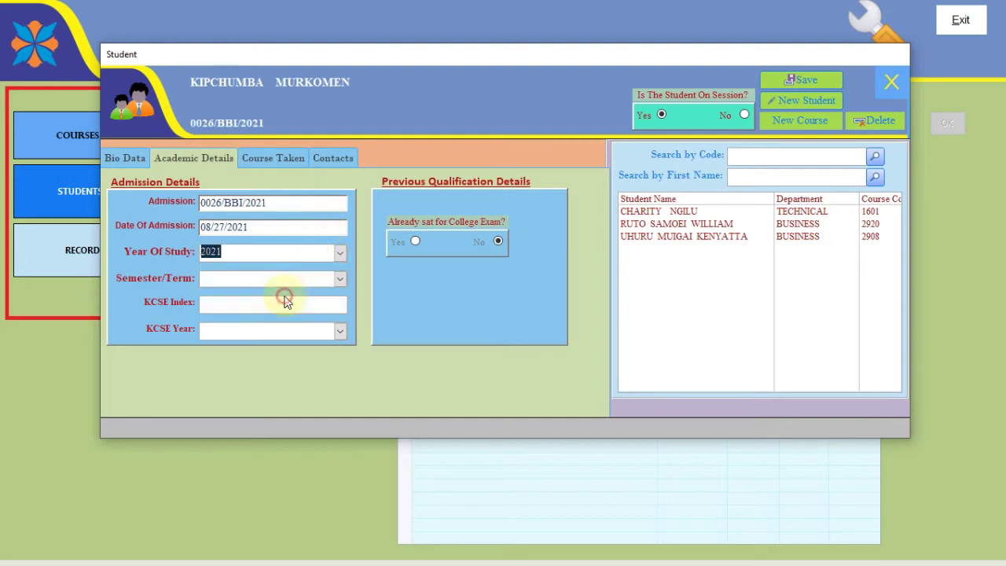
click(339, 280)
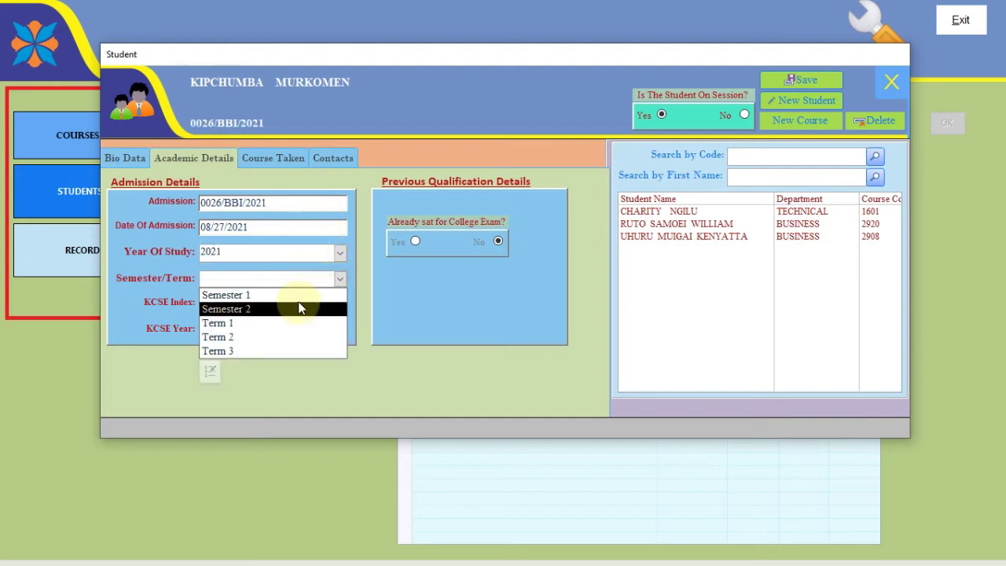
click(303, 295)
Assign the TECHNICAL course FOOD & BEVERAGE PRODUCTION SALES AND SERVICE, Craft Certificate Module 1, code 1802, to the fourth student and save the record
click(260, 160)
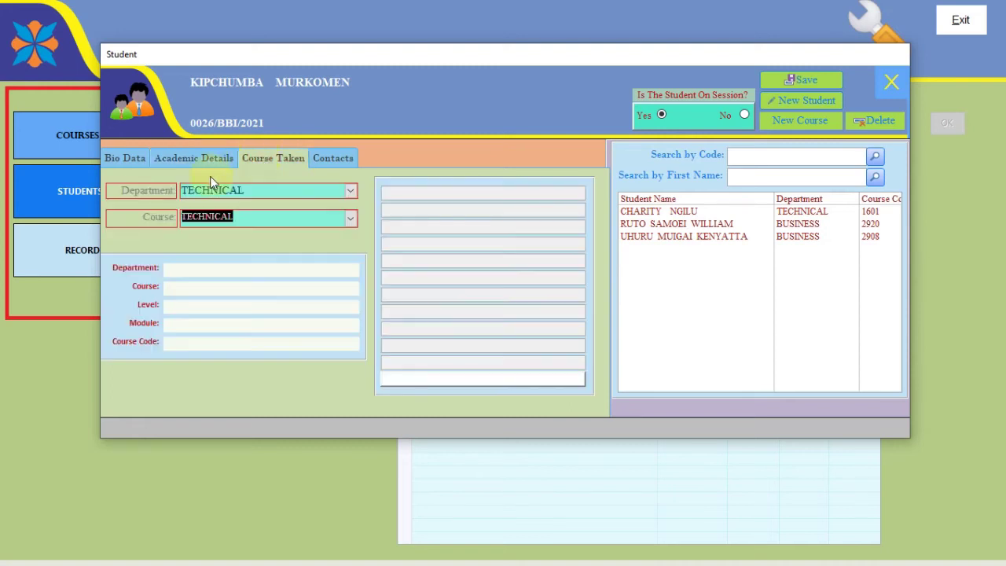
click(350, 220)
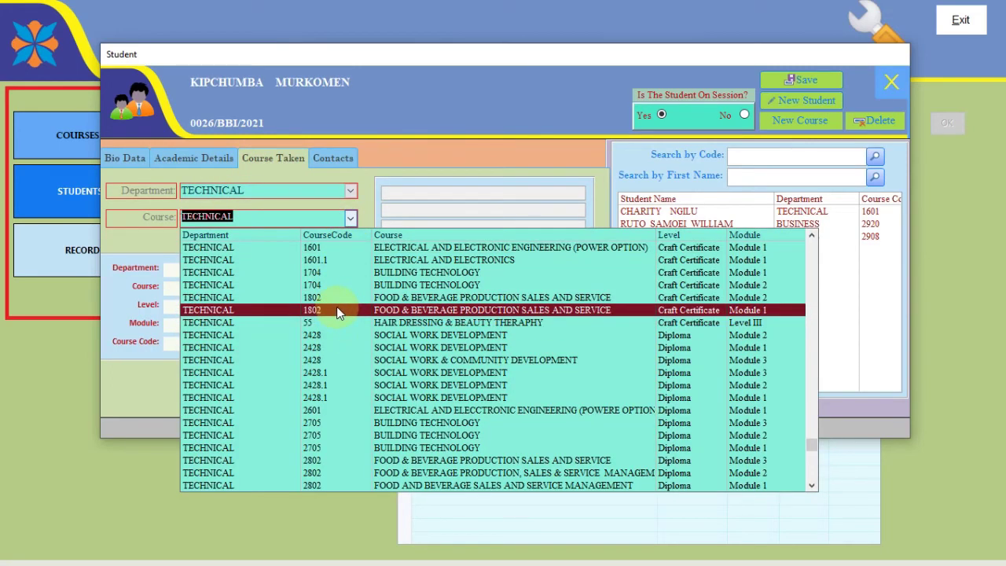
click(336, 310)
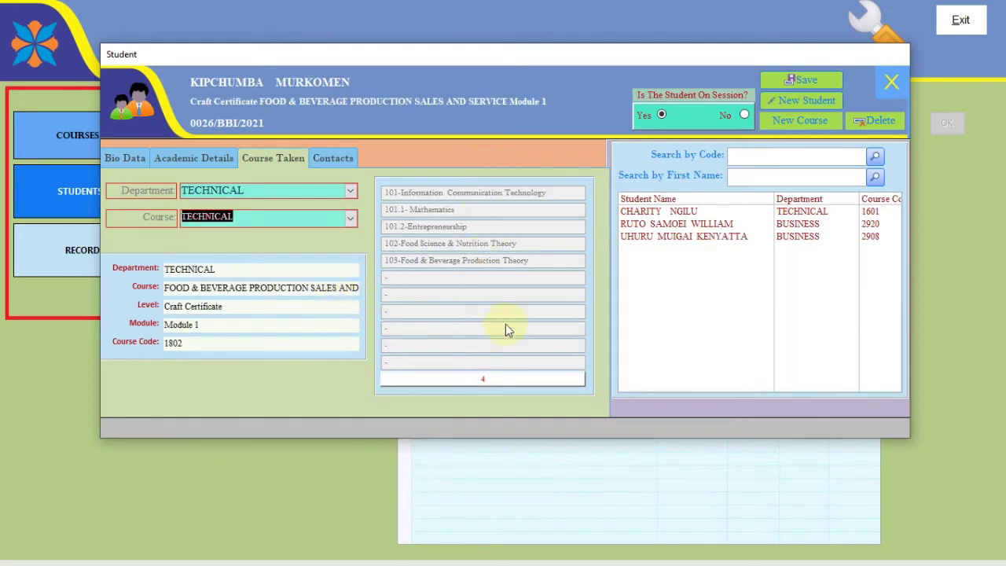
click(802, 80)
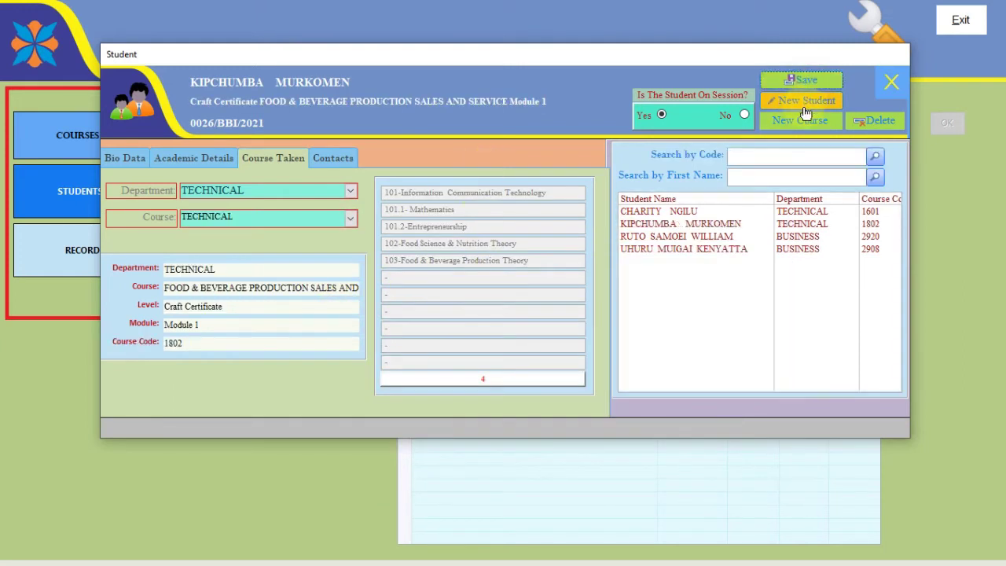
Start a fifth student record and fill in the student's first name, last name and gender
click(805, 108)
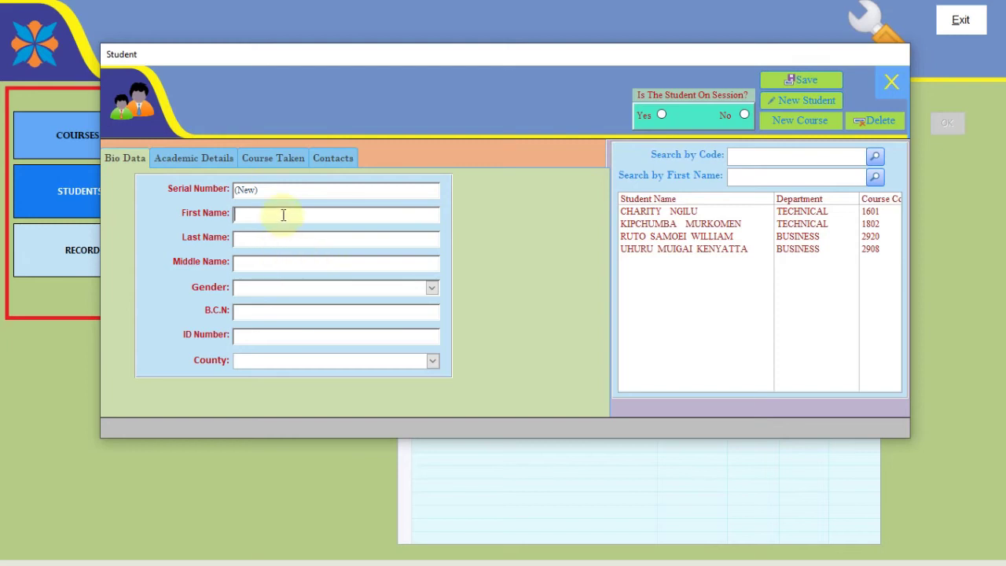
text(moses)
key(Tab)
text(kuria)
click(307, 260)
click(431, 287)
click(388, 298)
Enter the fifth student's admission number and set the year of study to 2021 and the semester/term to Semester 1
click(220, 165)
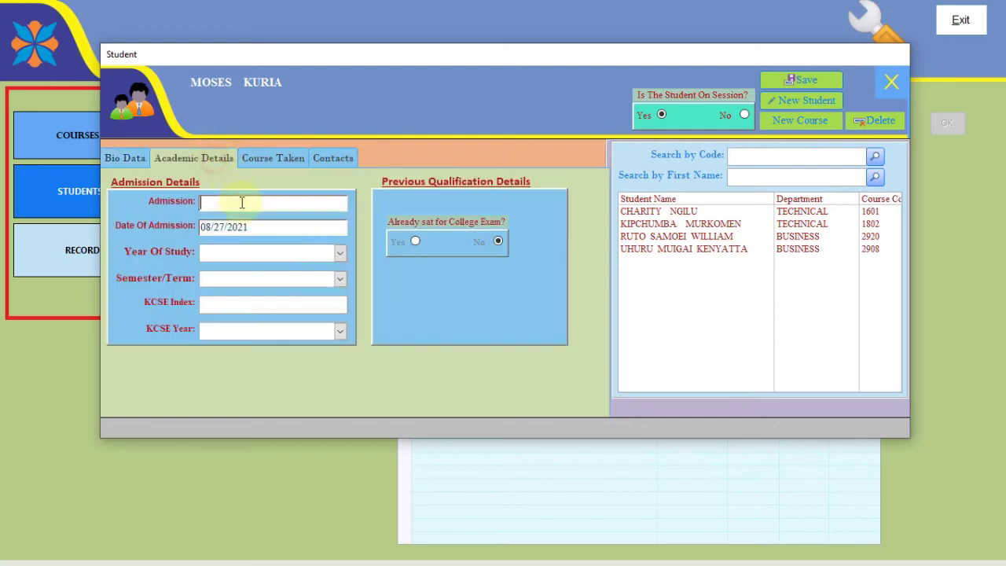
click(246, 202)
text(0027/bbi/2021)
click(341, 260)
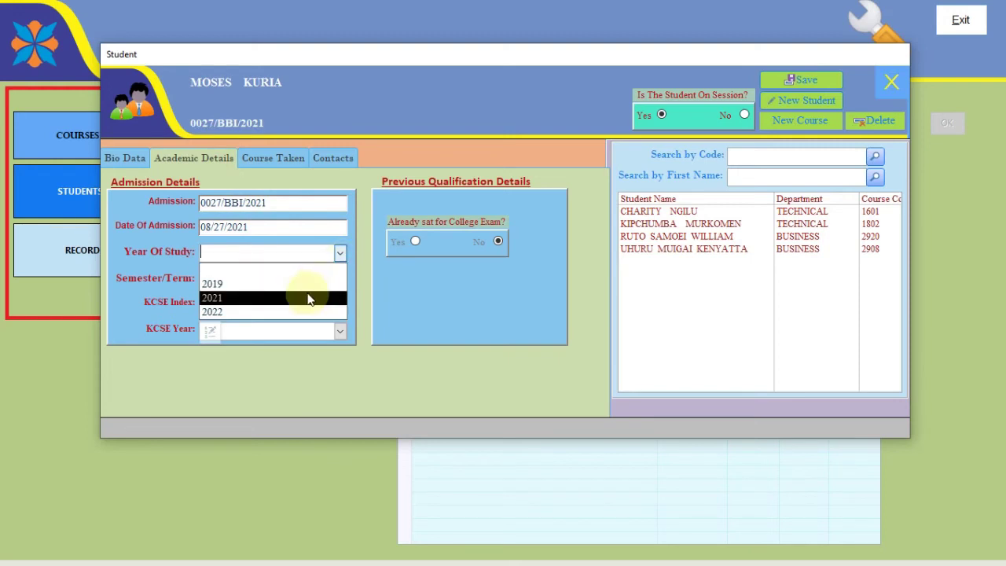
click(309, 298)
click(341, 279)
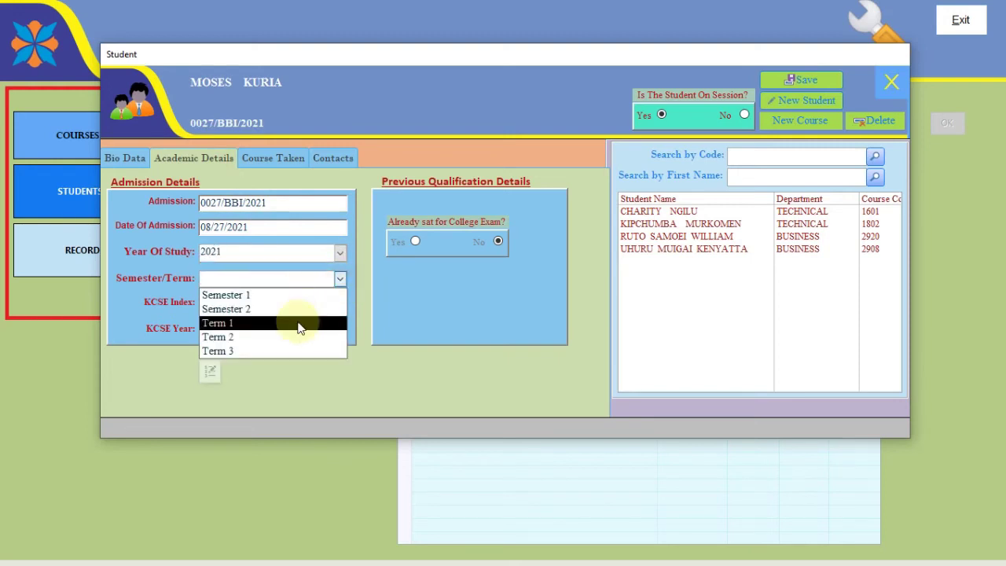
click(300, 294)
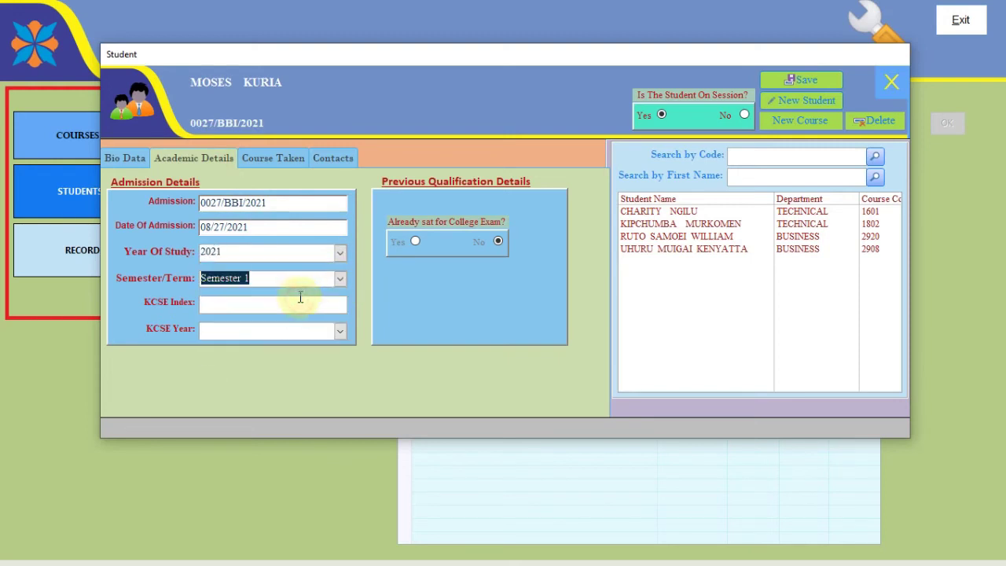
Assign the TEACHER EDUCATION course EARLY CHILDHOOD DEVELOPMENT, Certificate Year 1, code 7000, to the fifth student and save the record
click(276, 160)
click(350, 194)
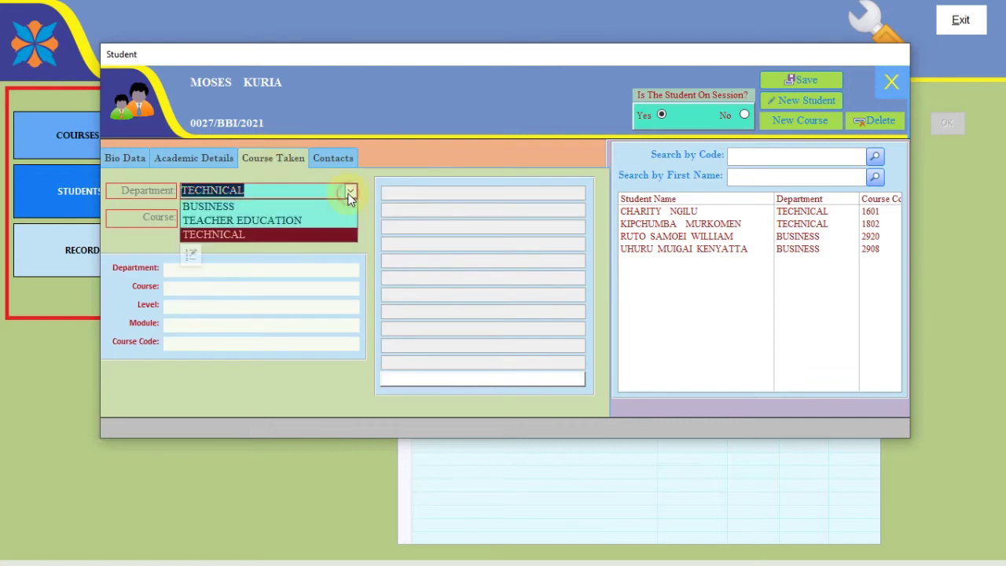
click(322, 218)
click(351, 220)
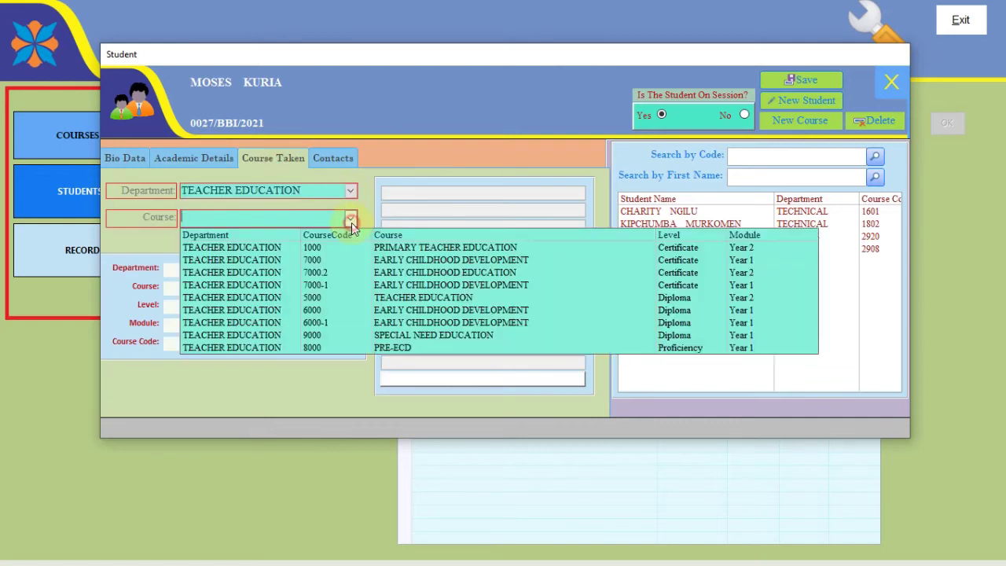
click(325, 264)
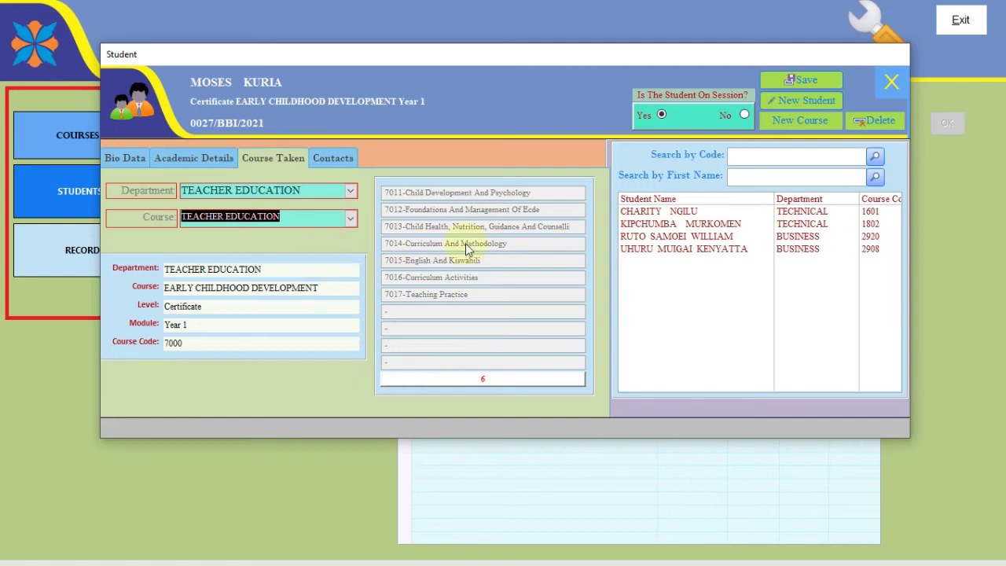
click(795, 81)
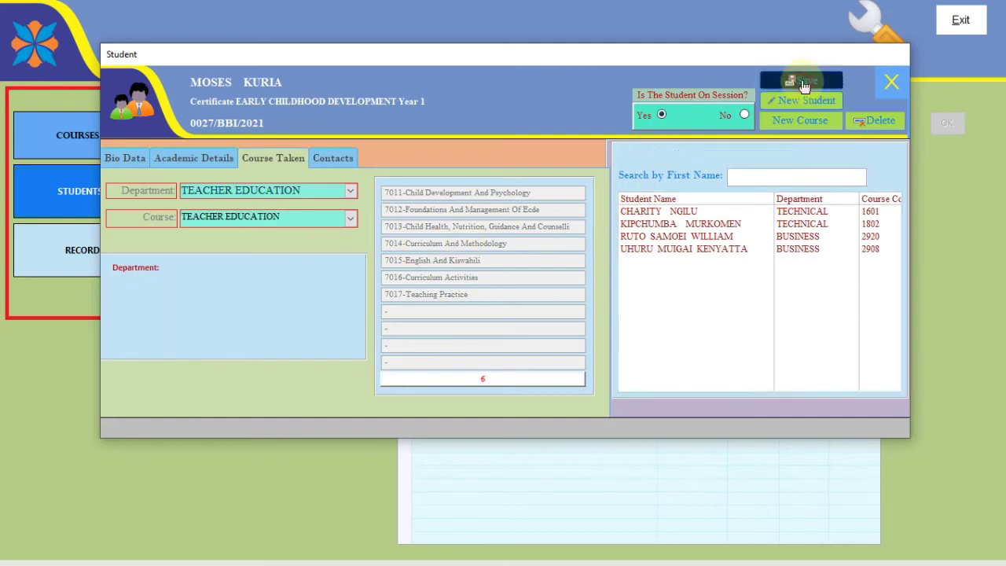
Start a sixth student record, fill in the student's first and last name, and set the gender to Female
click(767, 101)
click(276, 213)
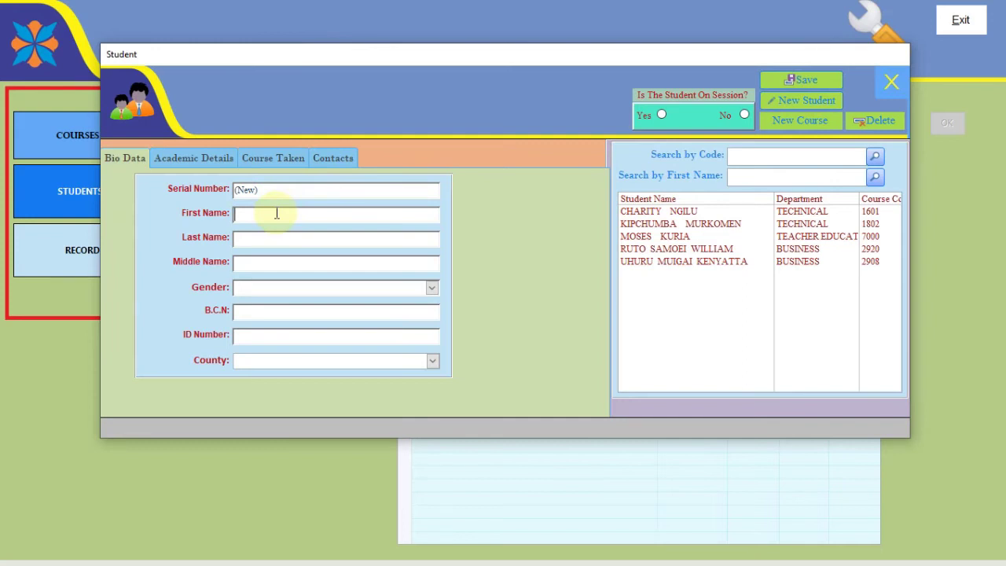
text(emmy)
click(263, 245)
text(waigutu)
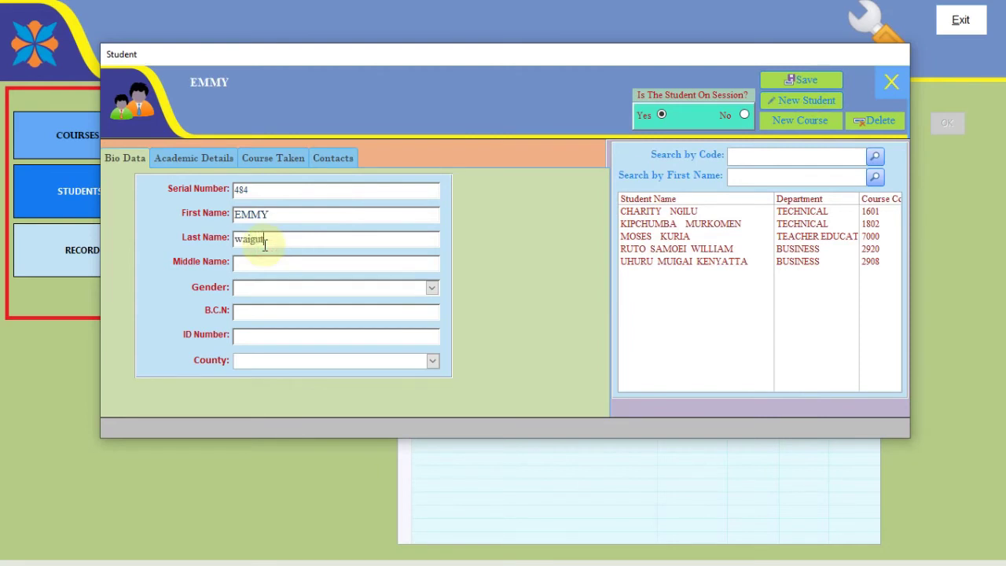
click(431, 287)
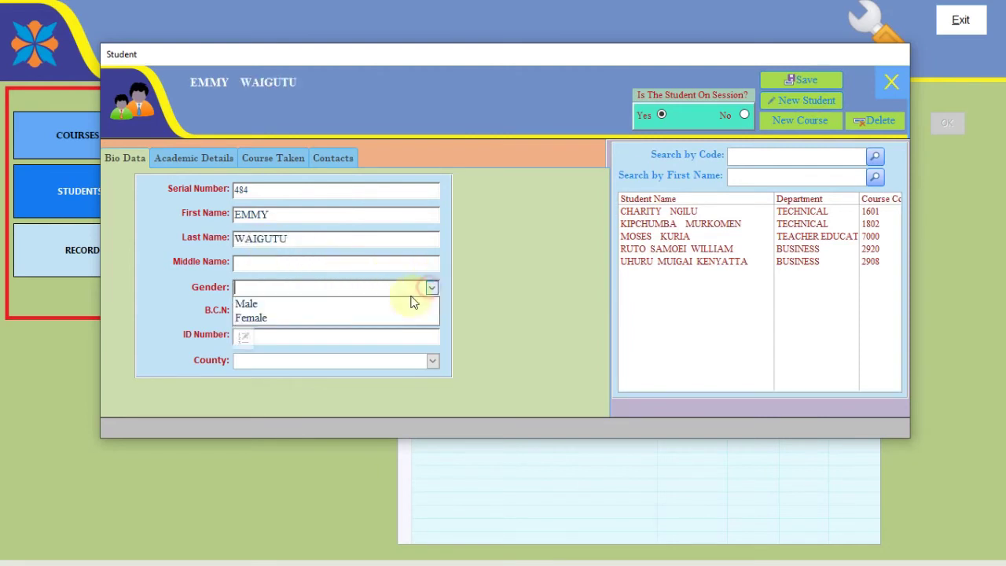
click(371, 321)
Enter the sixth student's admission number and set the year of study to 2021 and the semester/term to Semester 1
click(196, 159)
click(254, 205)
text(0028)
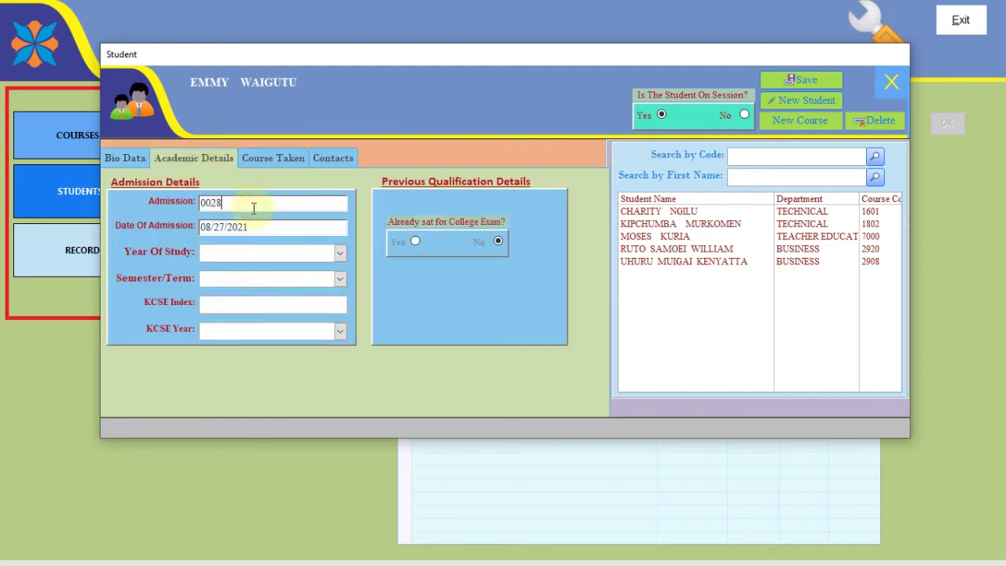
text(/bbi/2021)
click(340, 253)
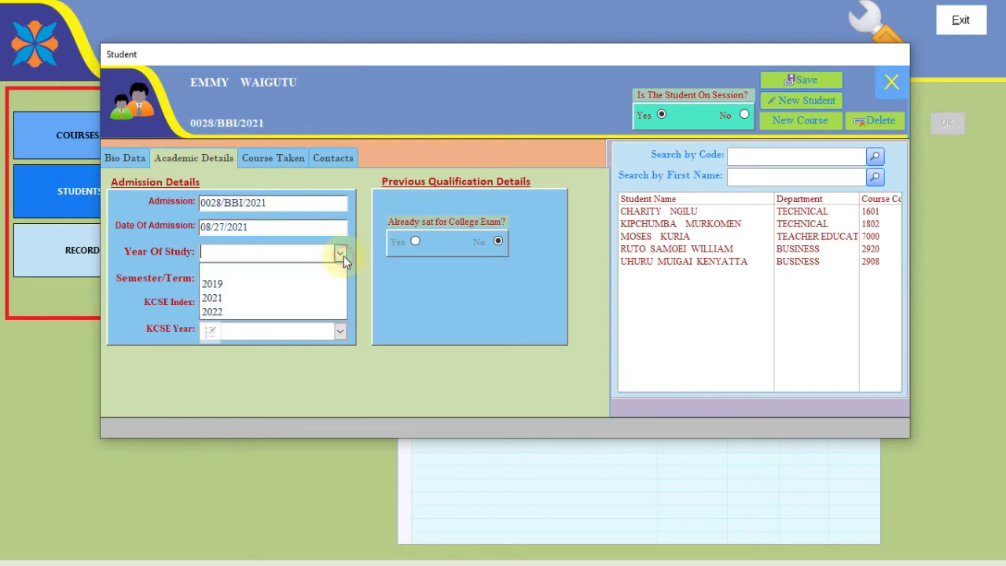
click(287, 293)
click(339, 281)
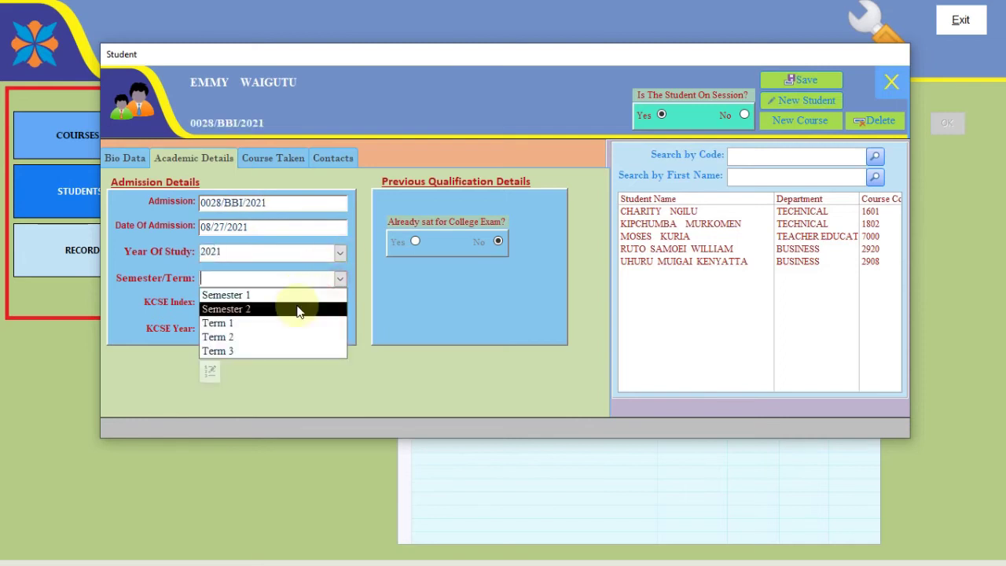
click(296, 296)
Assign the TEACHER EDUCATION course EARLY CHILDHOOD DEVELOPMENT, Diploma Year 1, code 6000, to the sixth student and save the record
click(267, 167)
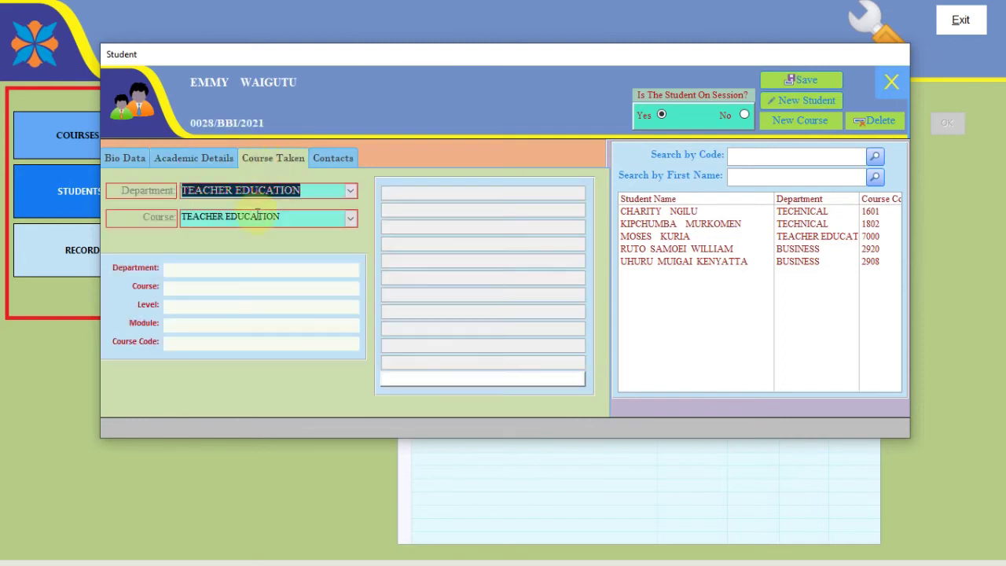
click(352, 220)
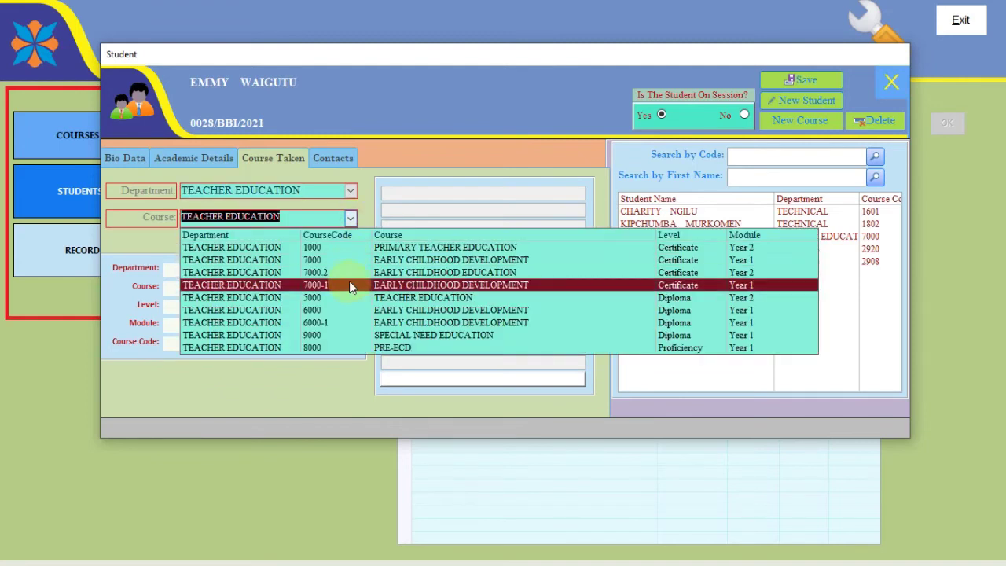
click(352, 309)
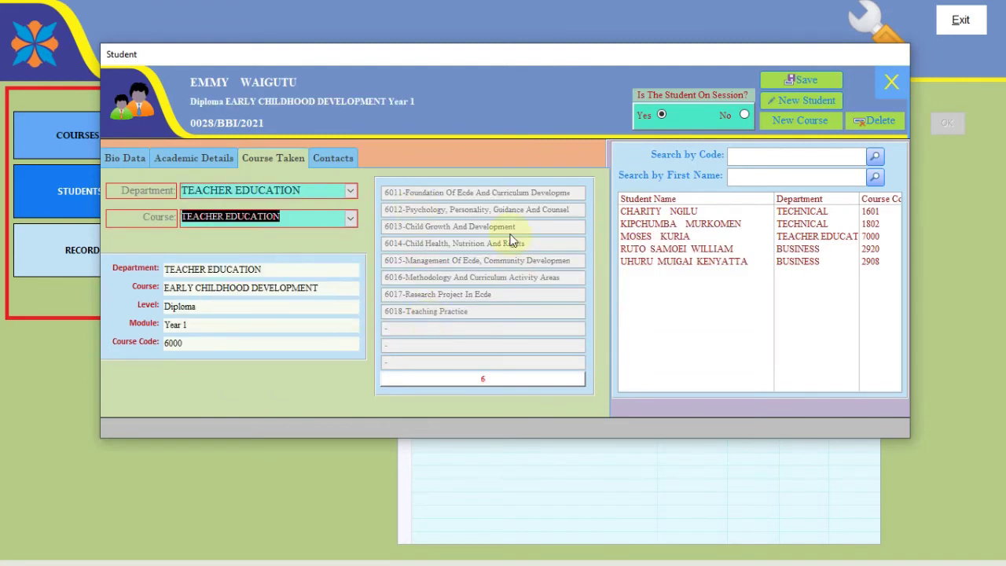
click(804, 83)
Start a seventh student record with the first and last name in their separate fields and the gender set to Female
click(804, 99)
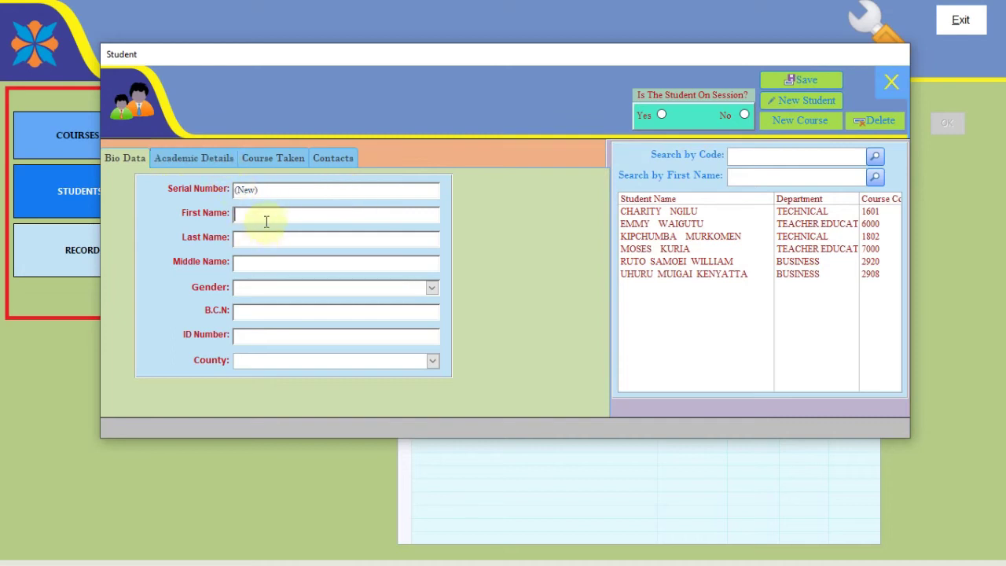
text(marta karue)
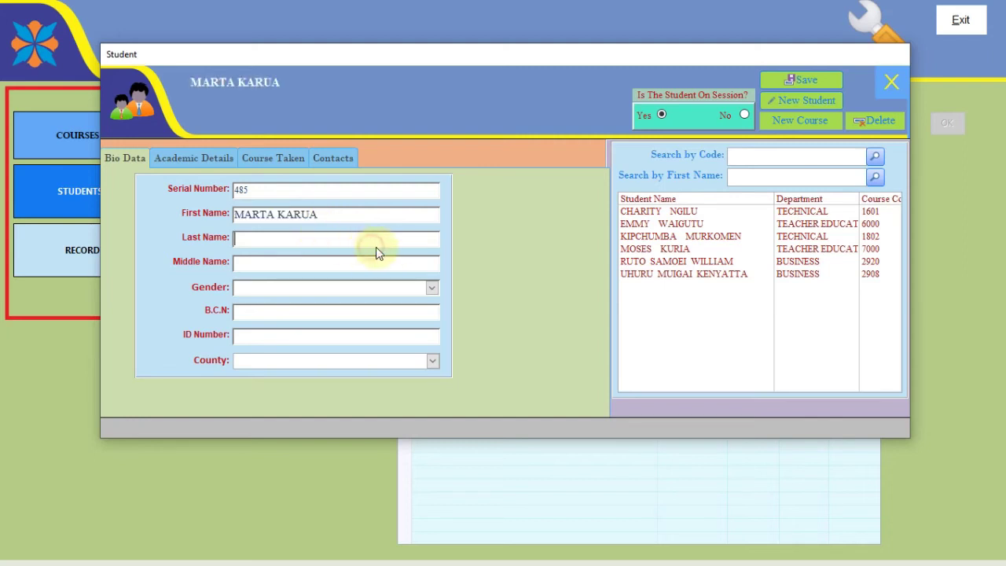
drag(320, 214, 276, 214)
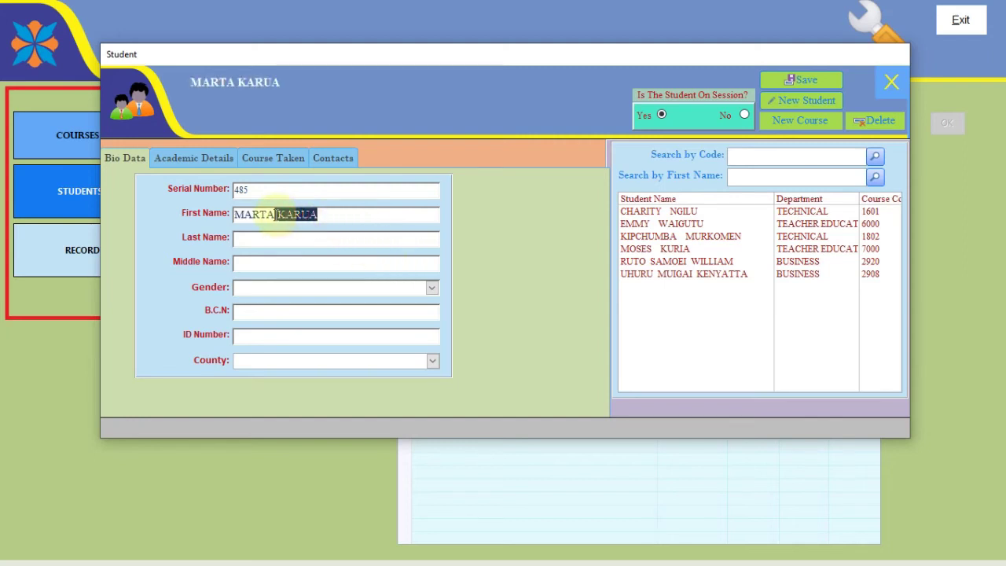
key(BackSpace)
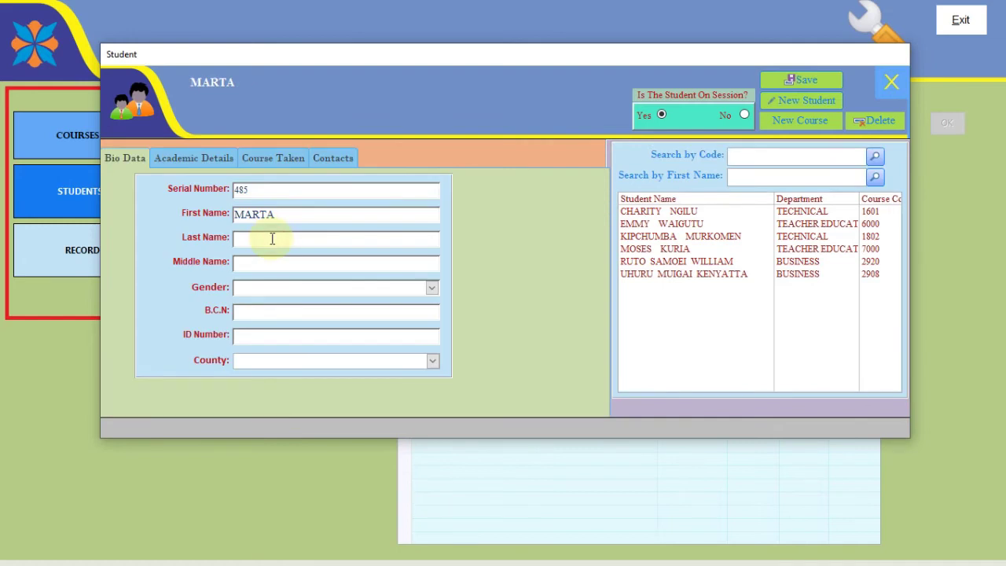
text(KARUA)
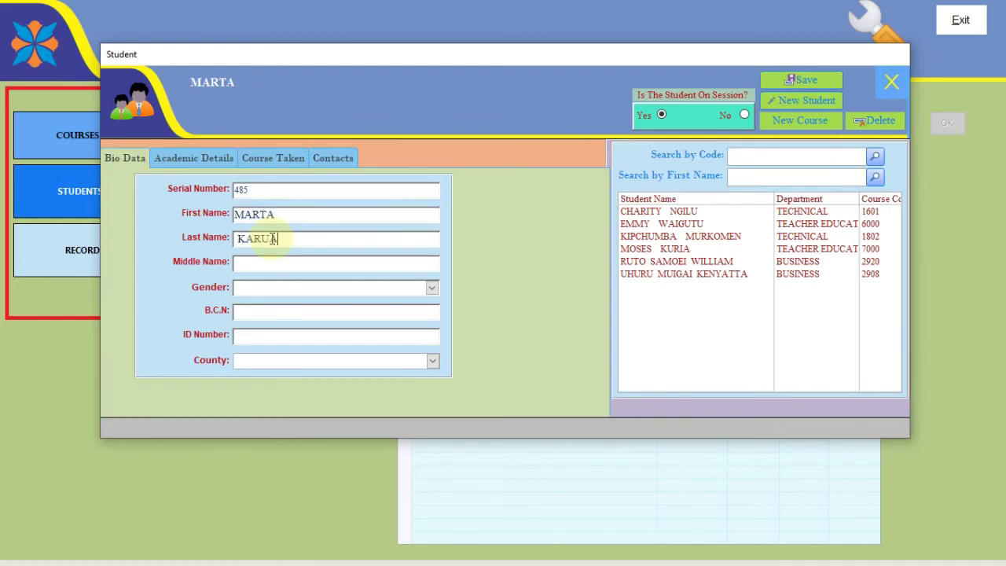
click(433, 288)
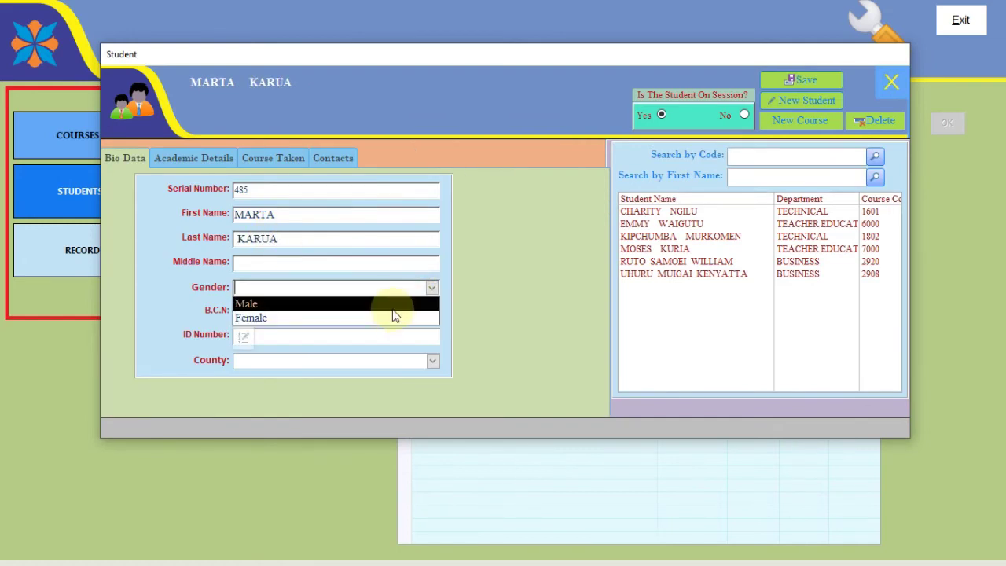
click(393, 317)
Enter the seventh student's admission number and set the year of study to 2021 and the semester/term to Semester 1
click(209, 158)
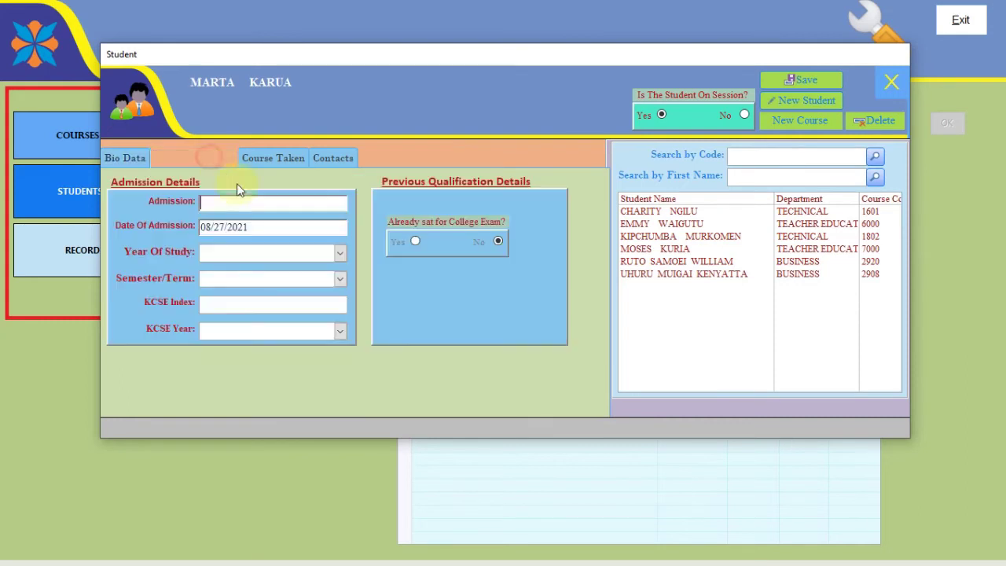
text(0030/bbi/2021)
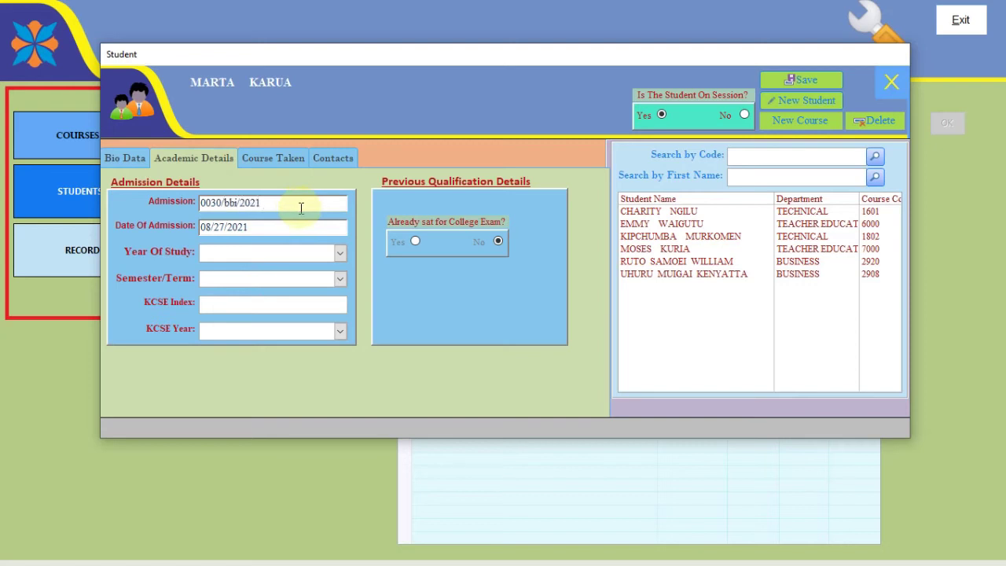
click(338, 252)
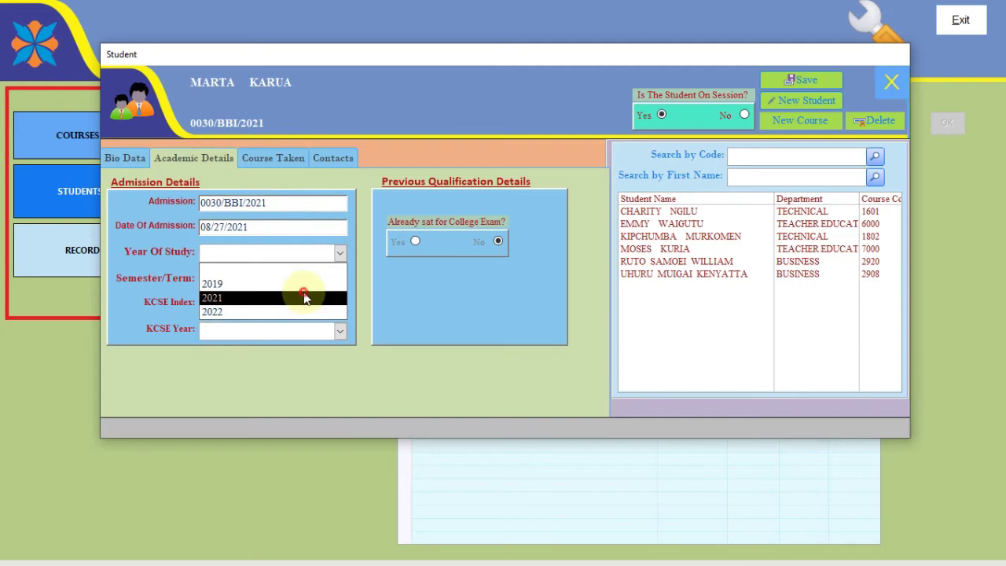
click(306, 298)
click(338, 280)
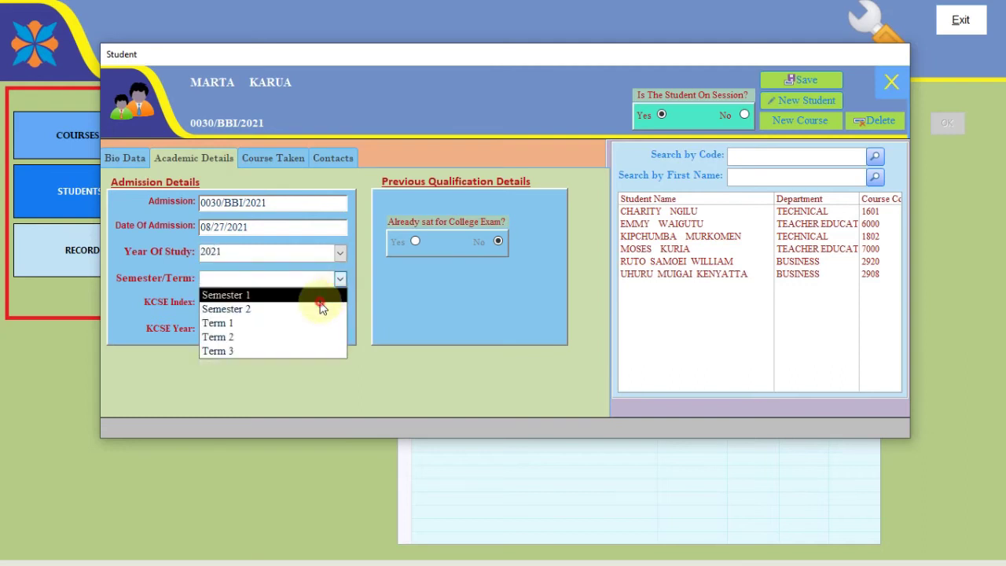
click(319, 299)
Assign the BUSINESS course HUMAN RESOURCE MANAGEMENT, Diploma Module 3, code 2908, to the seventh student and save the record
click(270, 157)
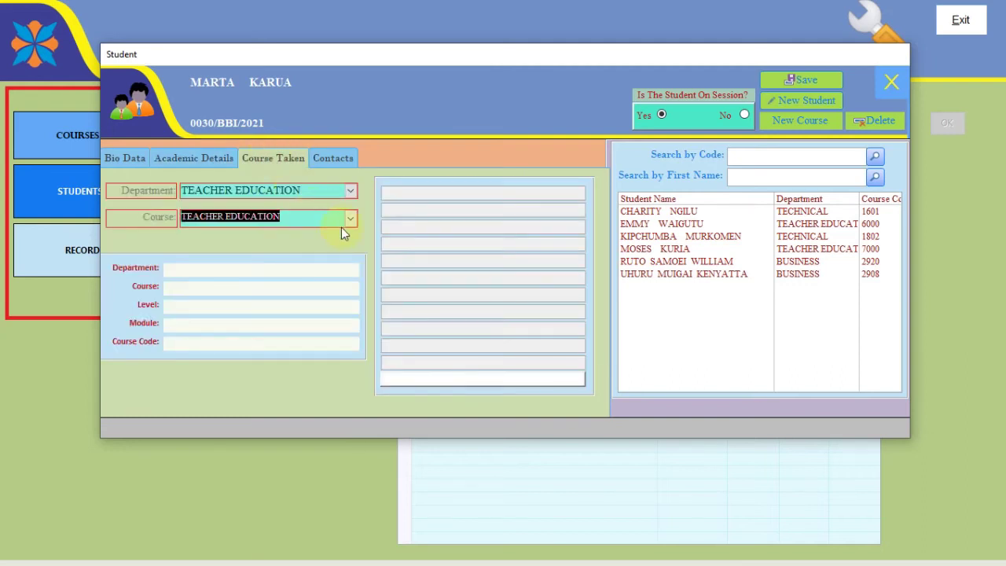
click(349, 191)
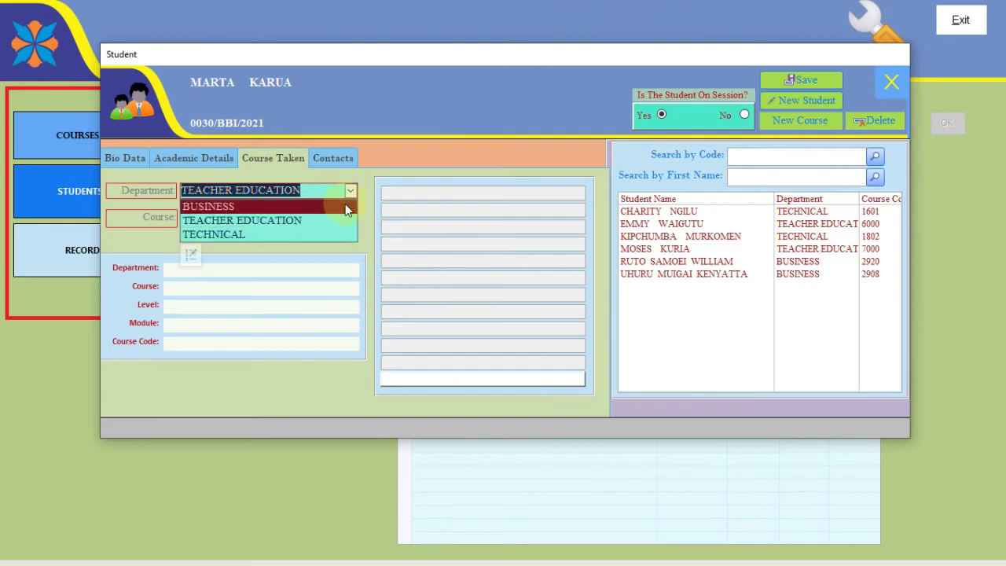
click(346, 206)
click(350, 218)
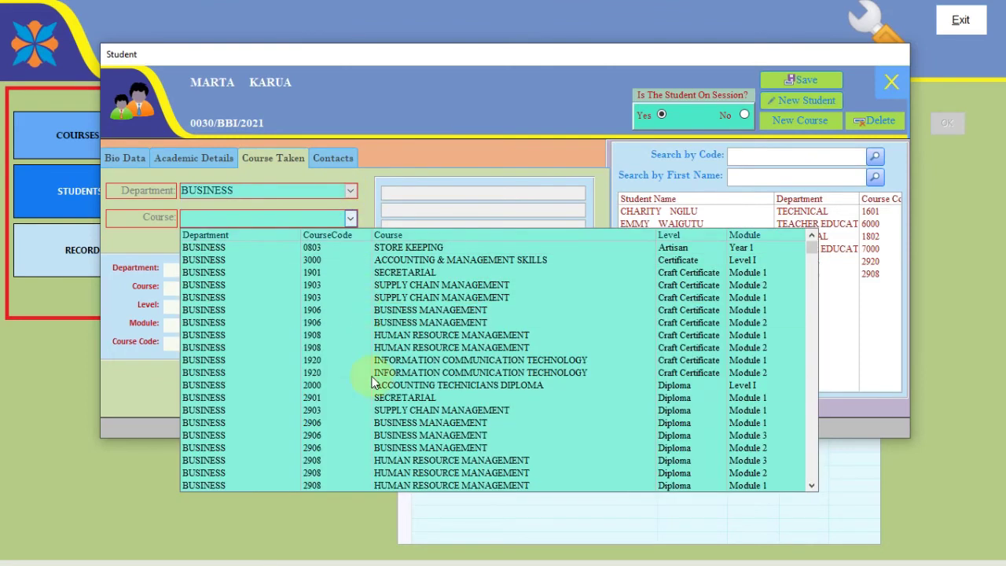
scroll(385, 440, down, 1)
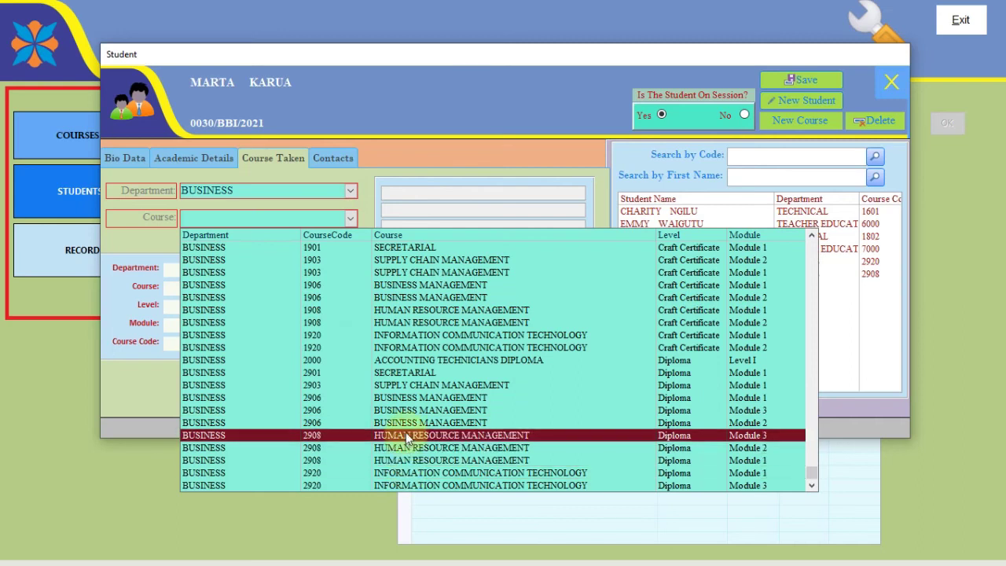
click(407, 437)
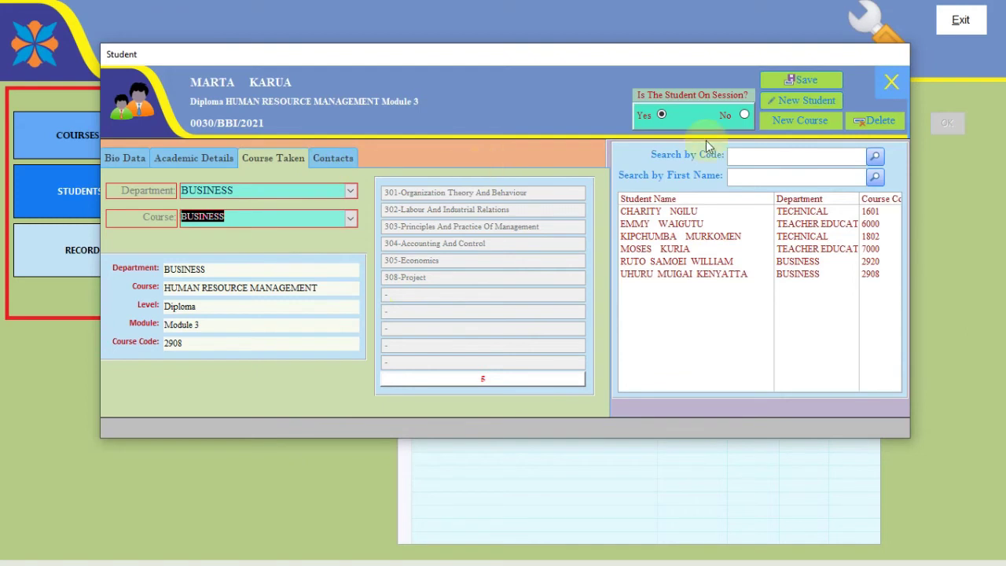
click(802, 80)
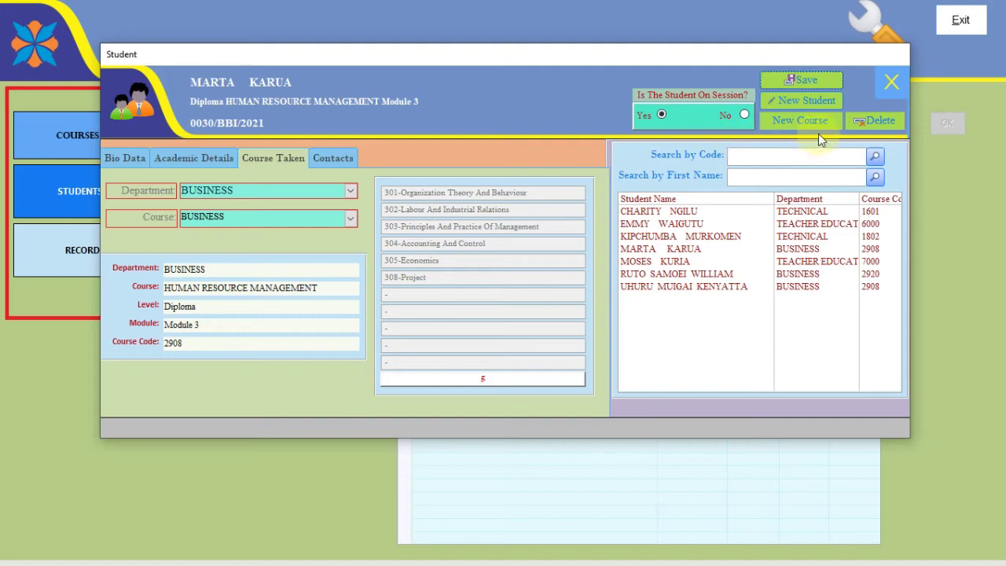
Close the student form, exit the database and reopen the Students database from the desktop
click(890, 88)
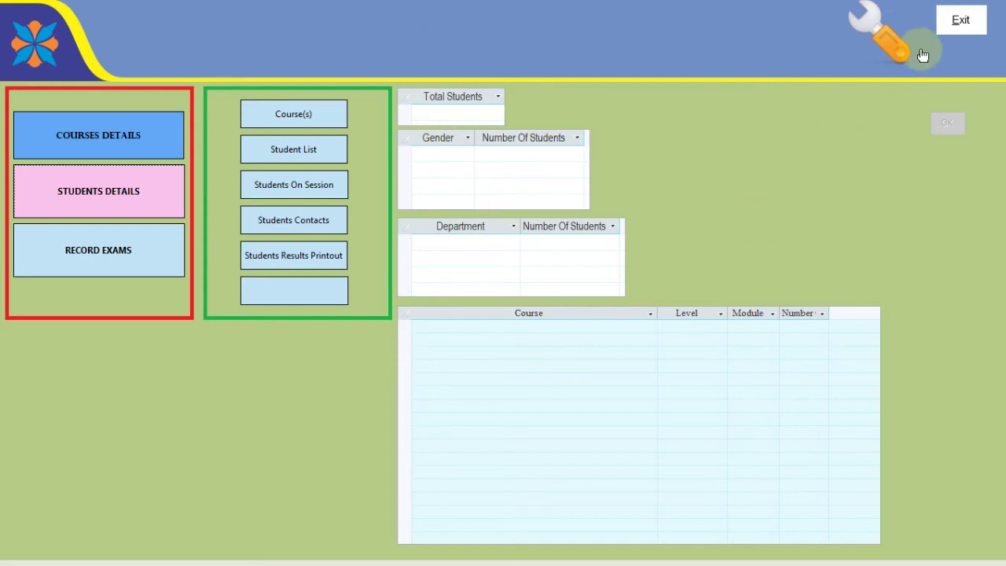
click(959, 22)
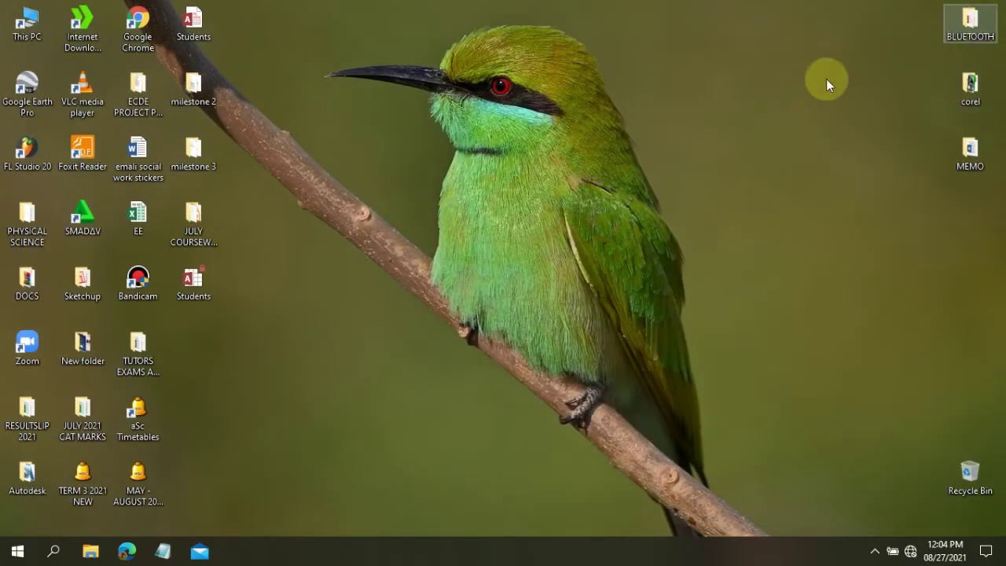
double_click(197, 28)
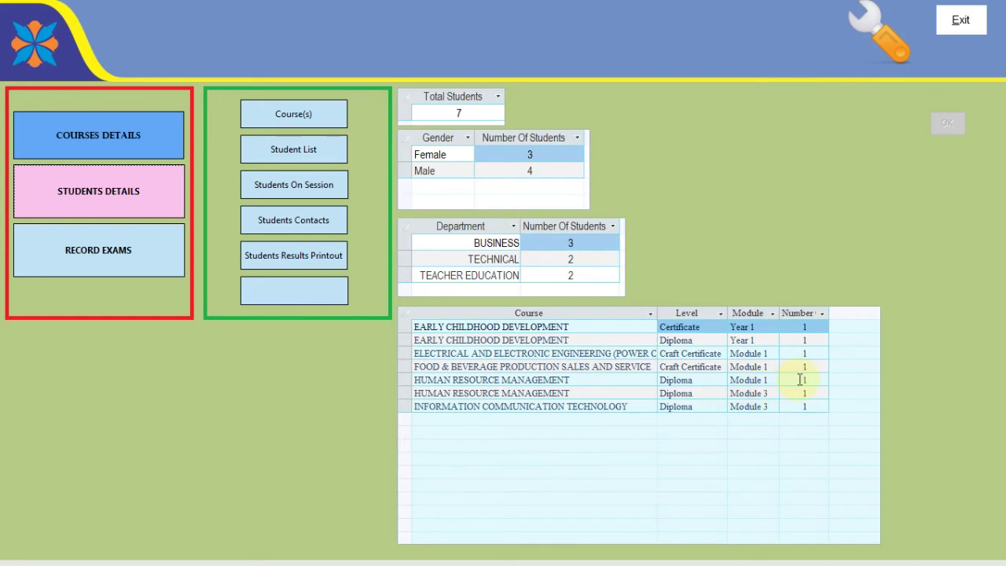
Start an eighth student record with the first and last name in their separate fields and the gender set to Male
click(99, 197)
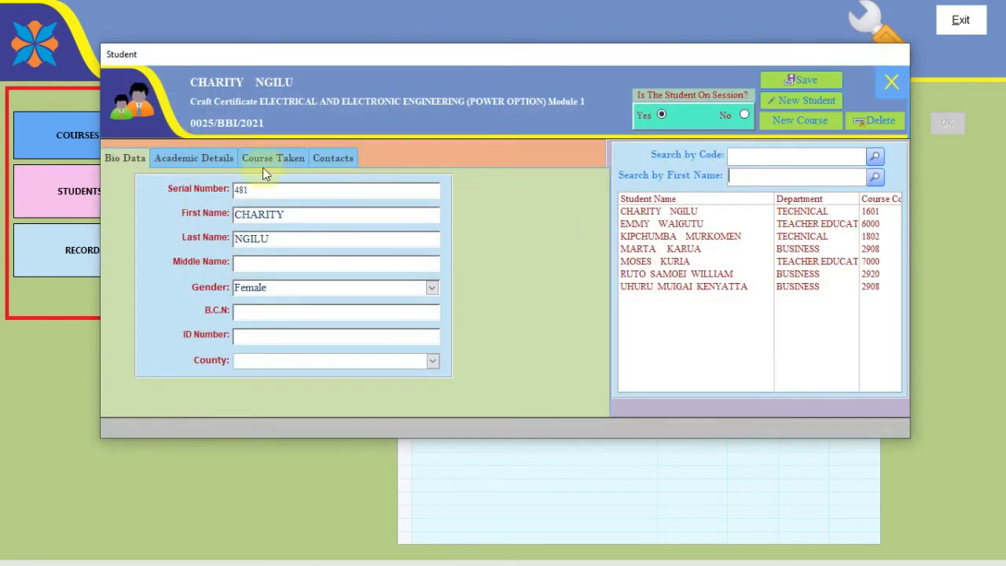
click(820, 104)
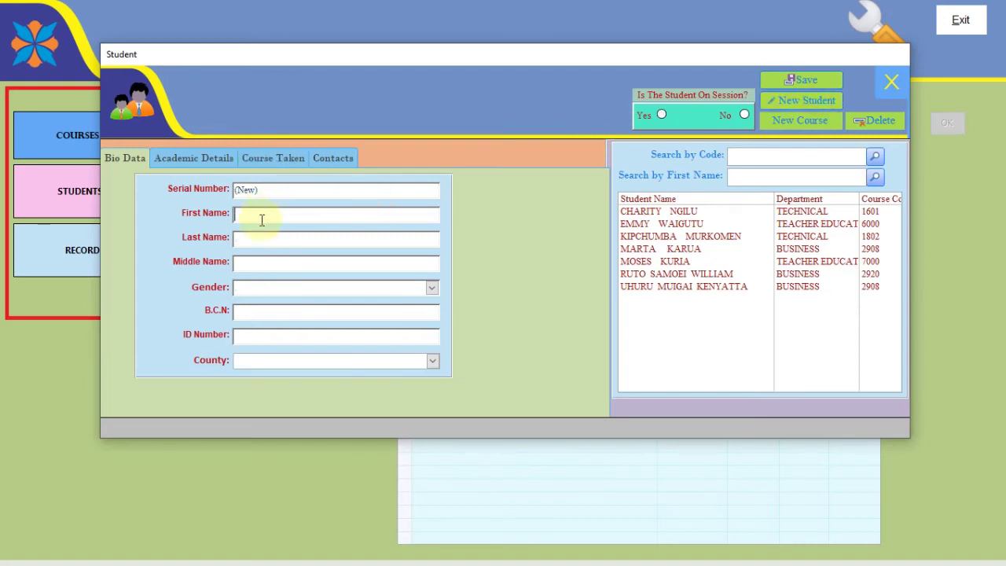
text(kiunjuri)
key(Tab)
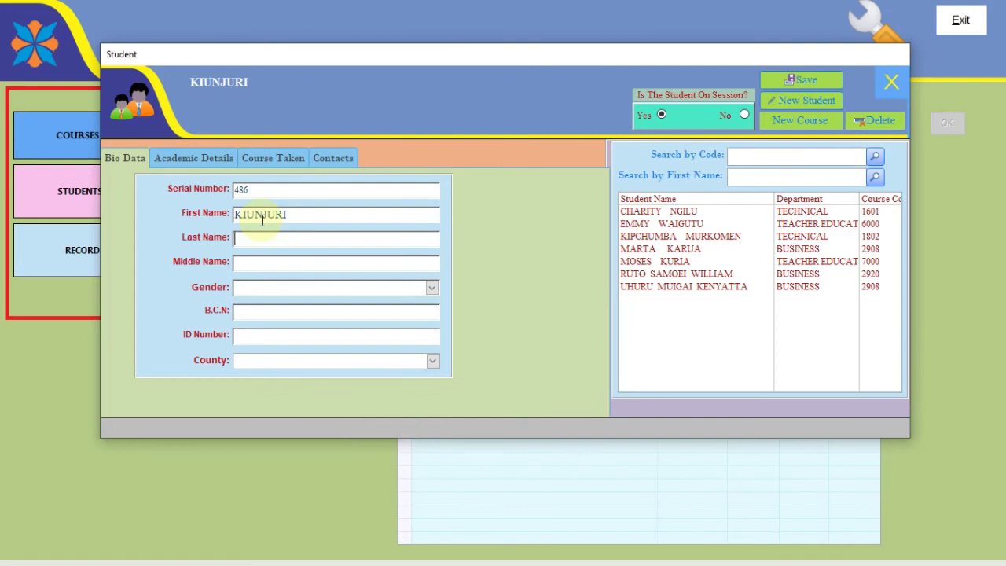
text(benard)
key(Tab)
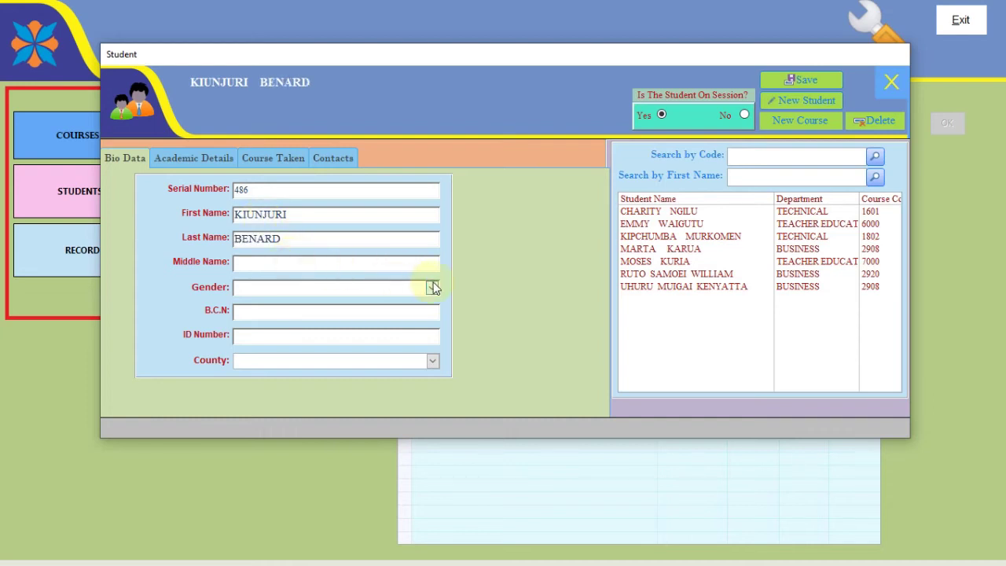
click(432, 286)
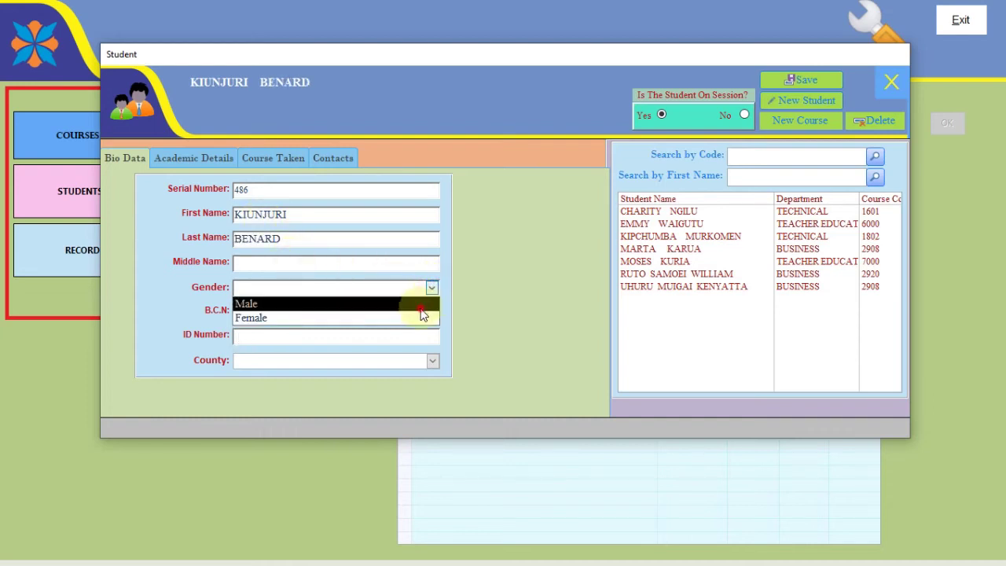
click(417, 302)
Enter the eighth student's admission number and set the year of study to 2021 and the semester/term to Semester 1
click(218, 157)
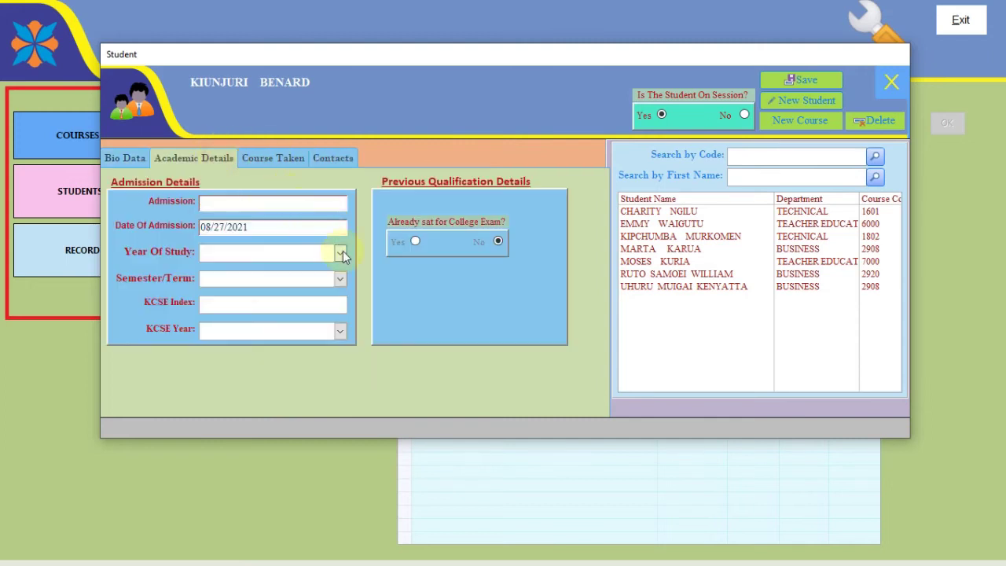
text(0031/bbi/2021)
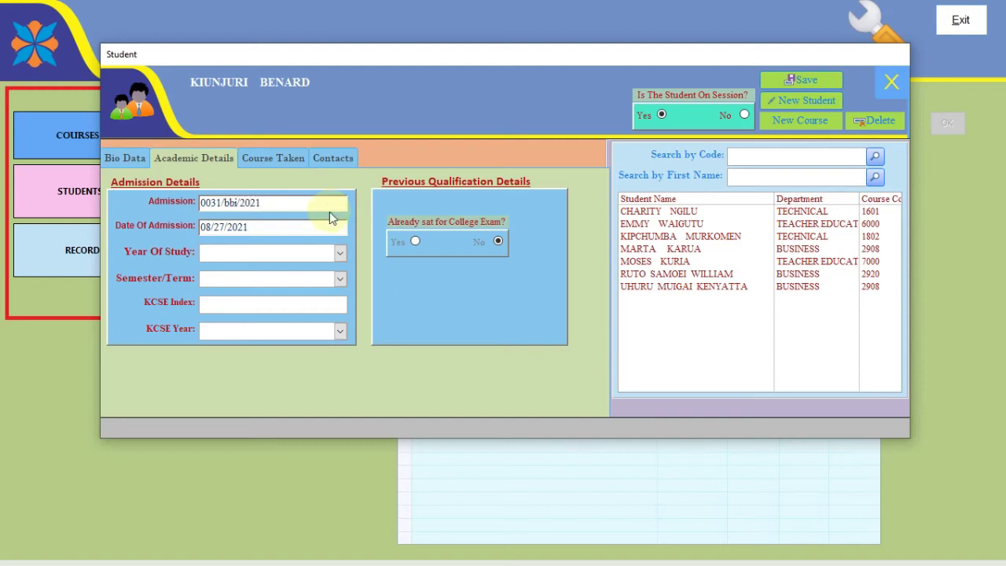
click(339, 252)
click(318, 297)
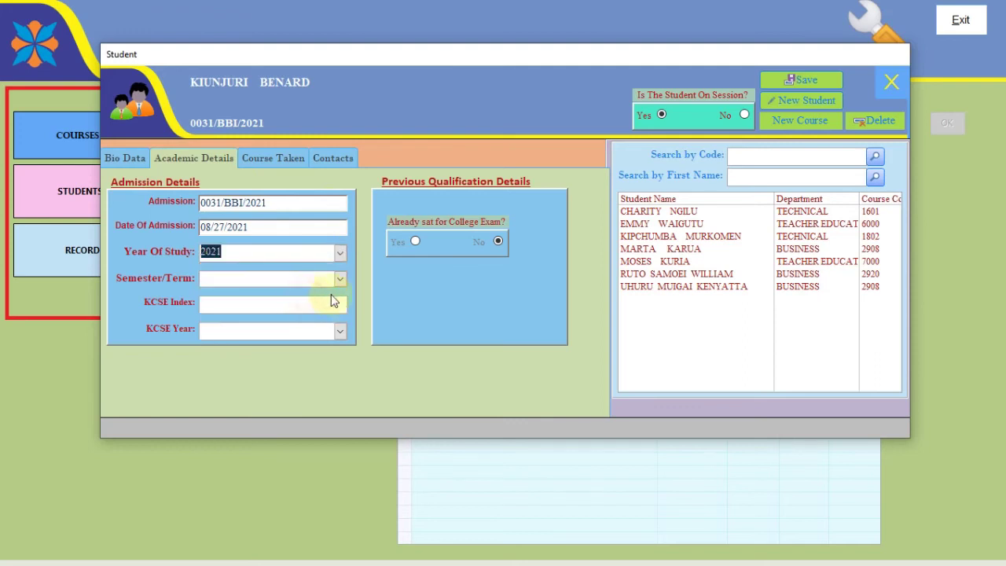
click(338, 279)
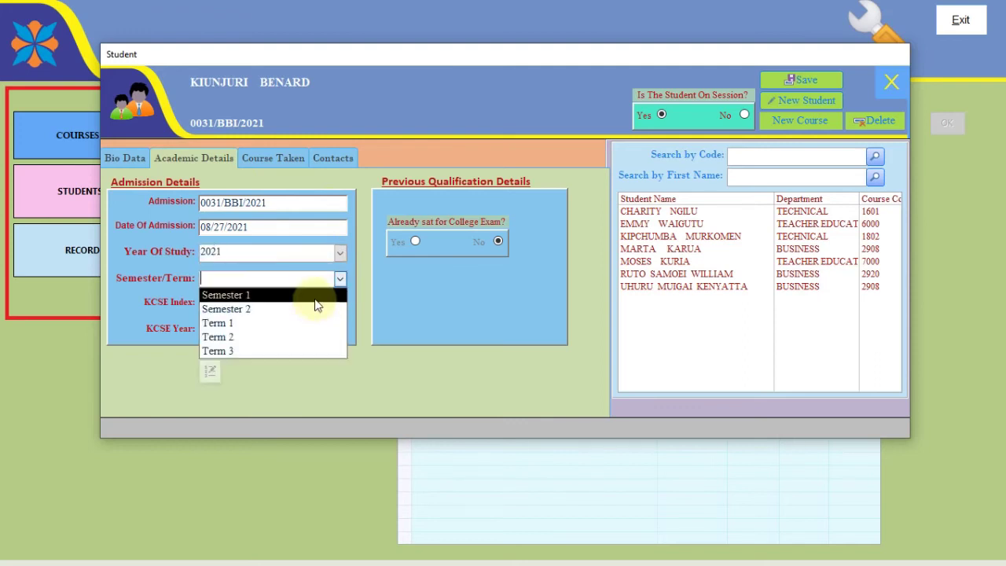
click(315, 298)
Assign the BUSINESS course HUMAN RESOURCE MANAGEMENT, Diploma Module 1, code 2908, to the eighth student and save the record
click(280, 160)
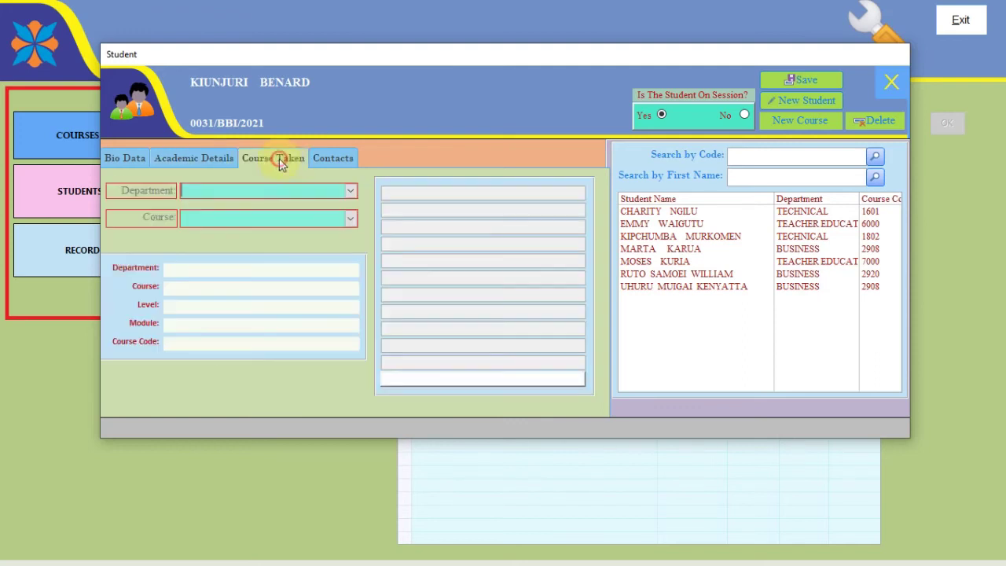
click(349, 190)
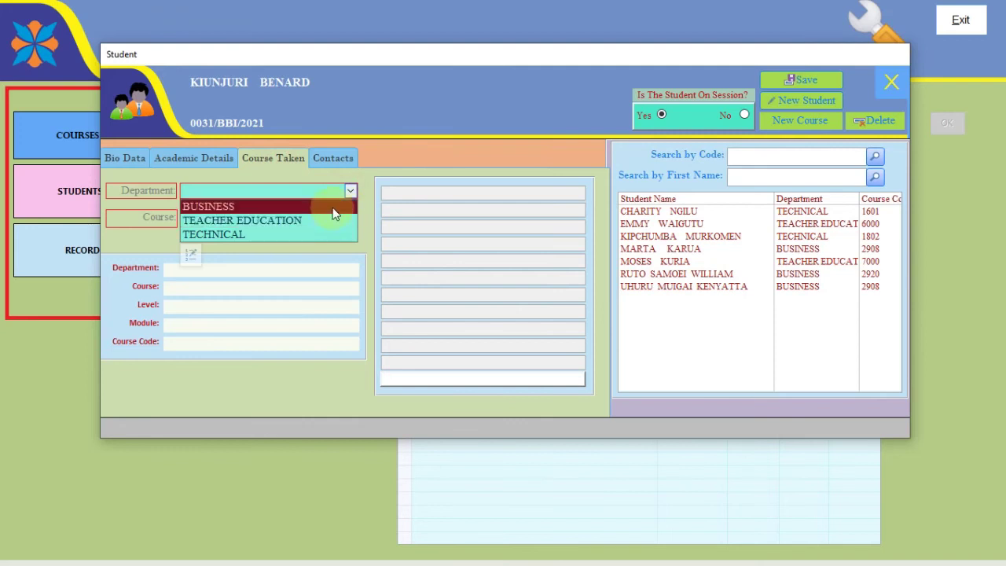
click(332, 207)
click(350, 219)
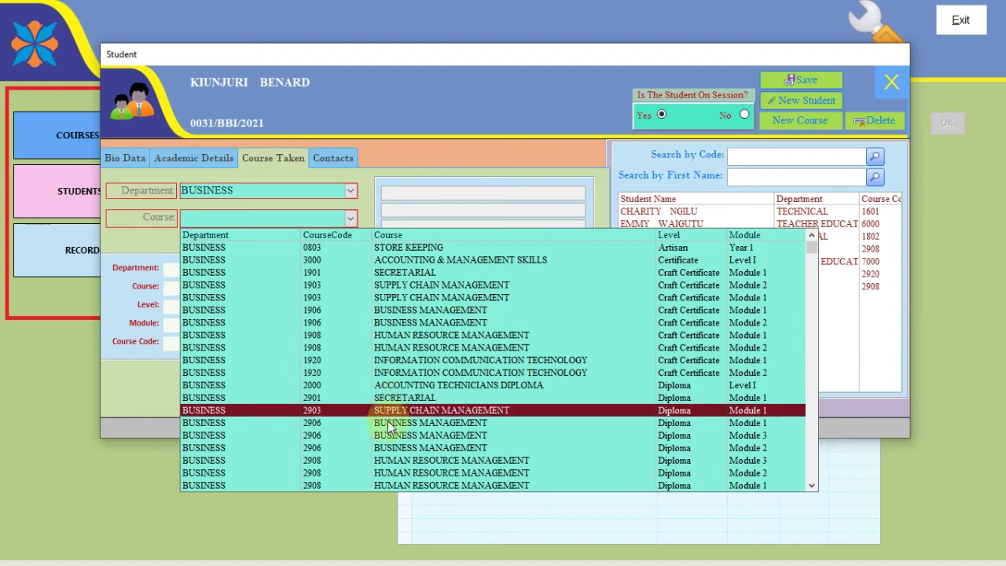
click(398, 484)
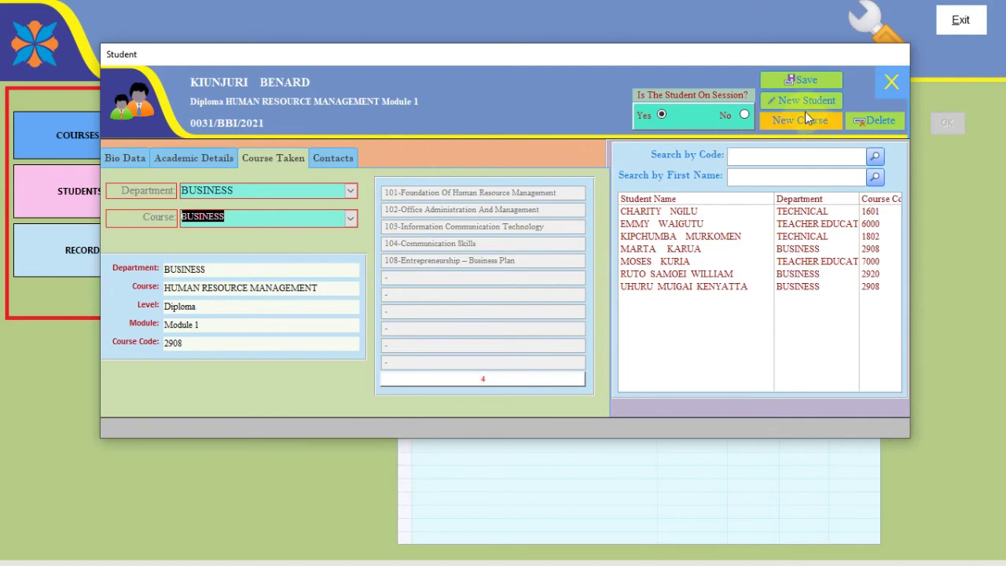
click(804, 80)
Start a ninth student record with the first and last name in their separate fields and the gender set to Female
click(805, 102)
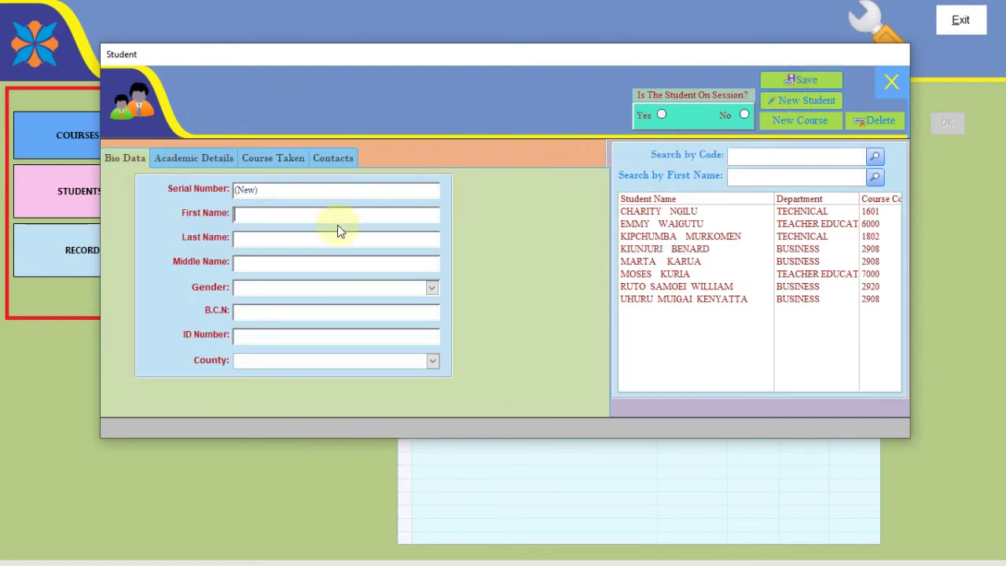
text(JESSICA)
click(257, 238)
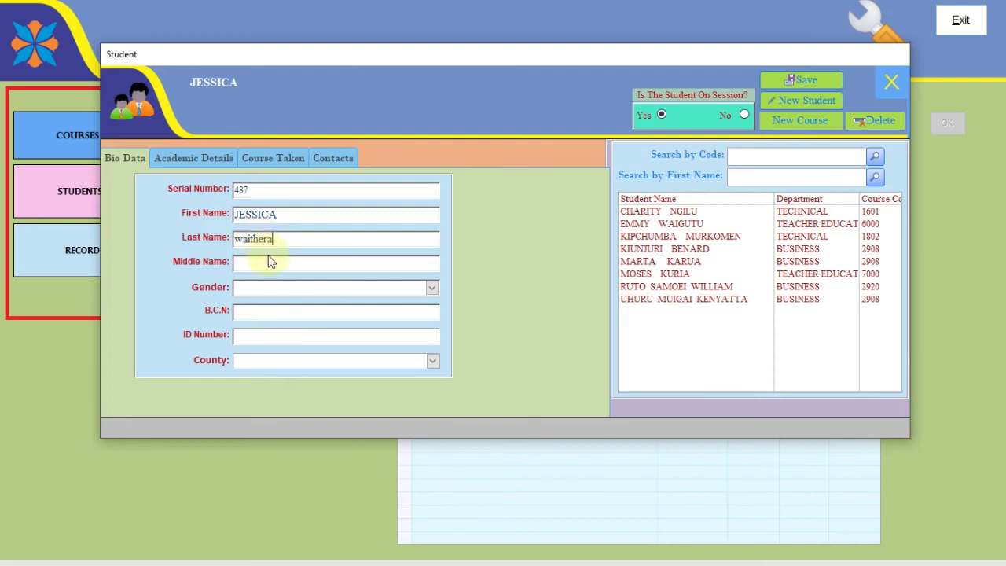
click(336, 262)
click(432, 287)
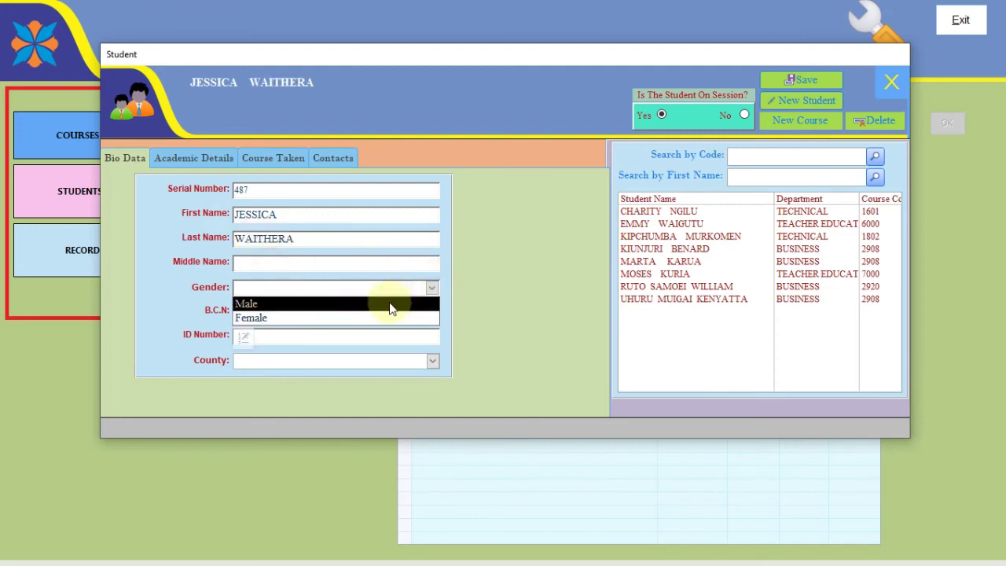
click(381, 318)
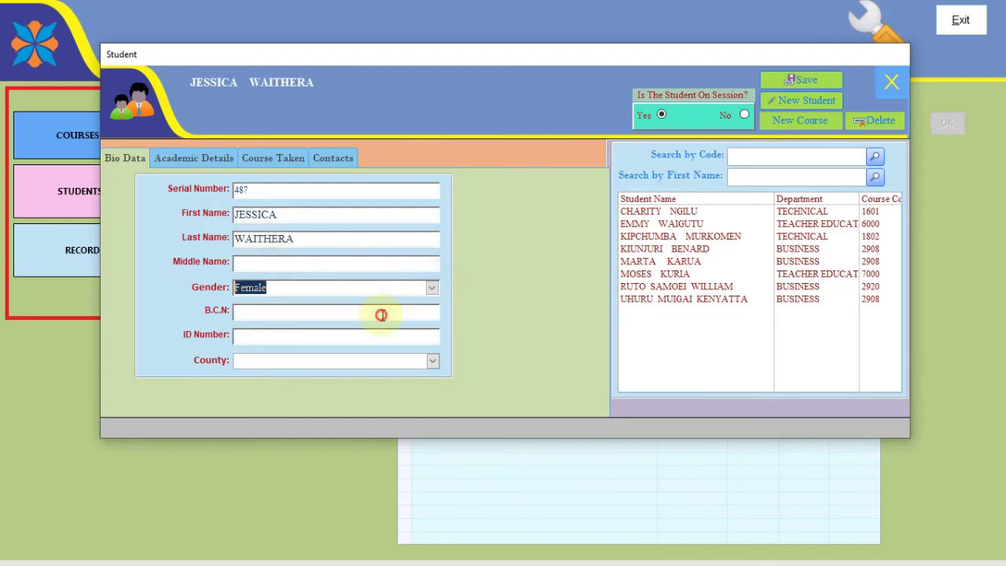
Enter the ninth student's admission number and set the year of study to 2021 and the semester/term to Semester 1
click(211, 161)
click(288, 203)
text(0031/bbi/2021)
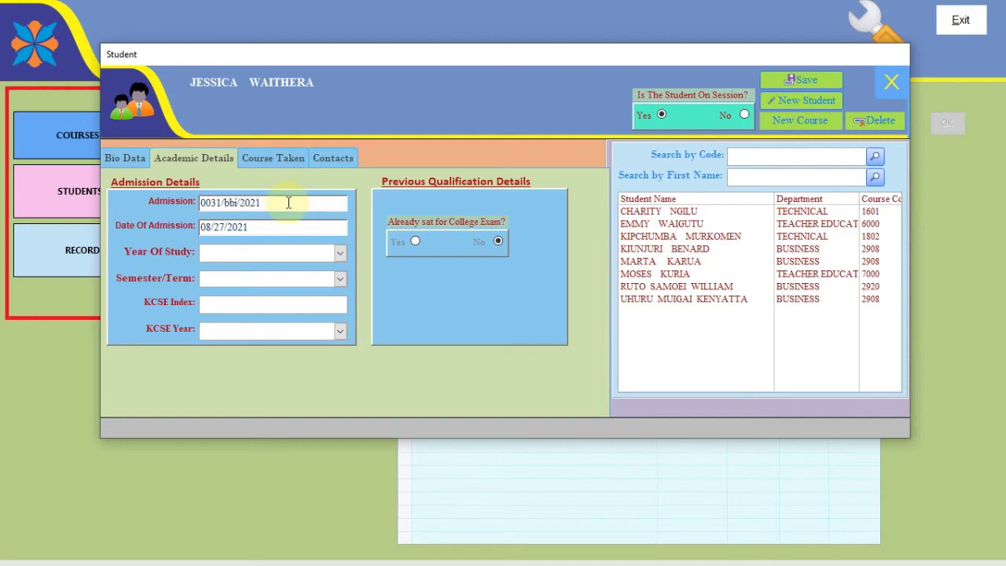
click(339, 253)
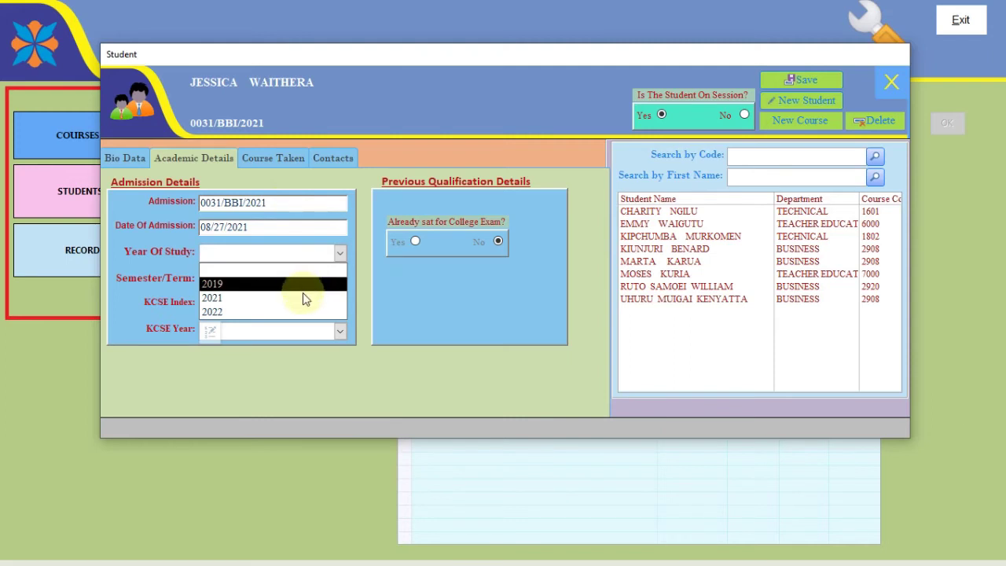
click(306, 297)
click(340, 278)
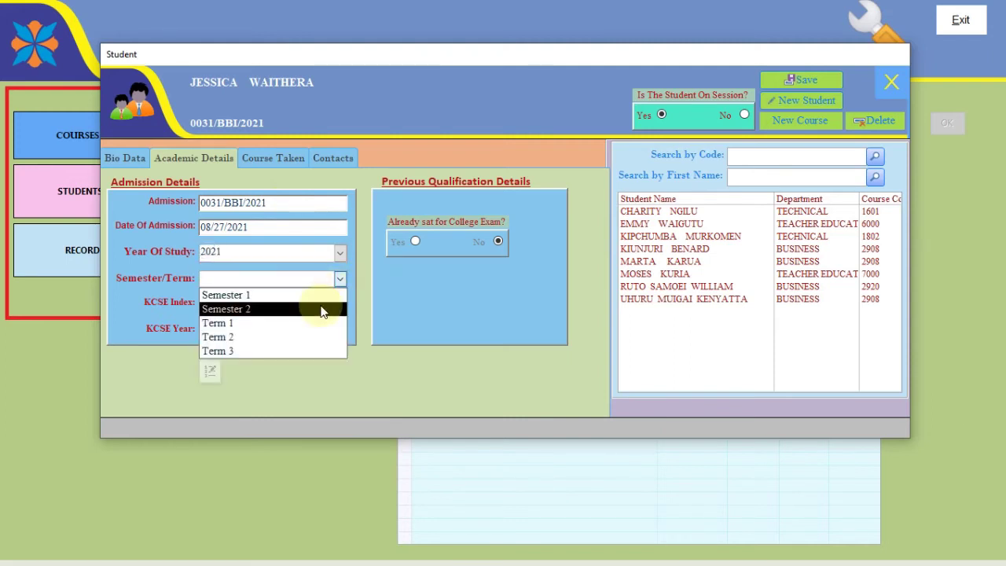
click(322, 295)
Assign the BUSINESS course HUMAN RESOURCE MANAGEMENT, Diploma Module 1, code 2908, to the ninth student and save the record
click(291, 157)
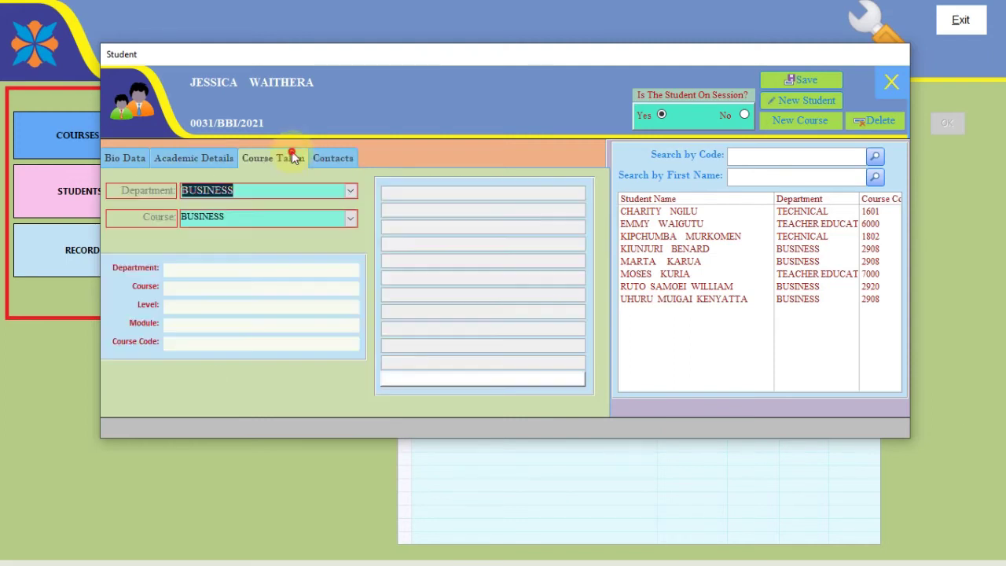
click(350, 219)
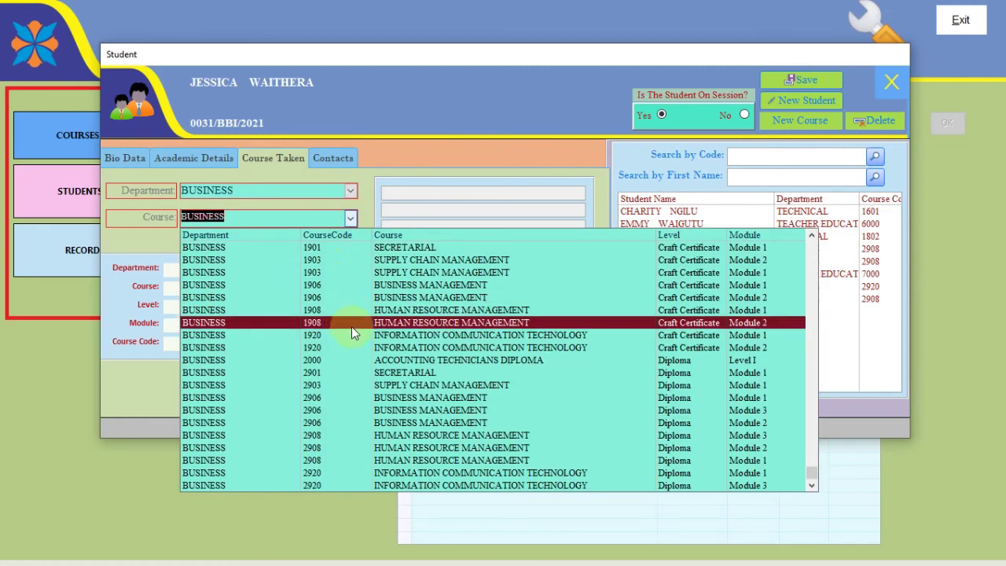
click(450, 460)
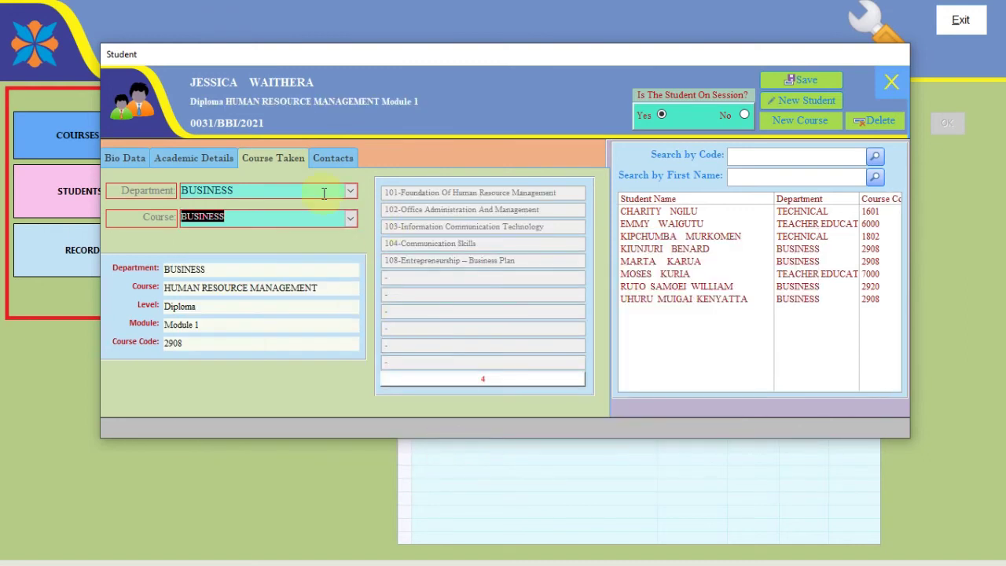
click(803, 82)
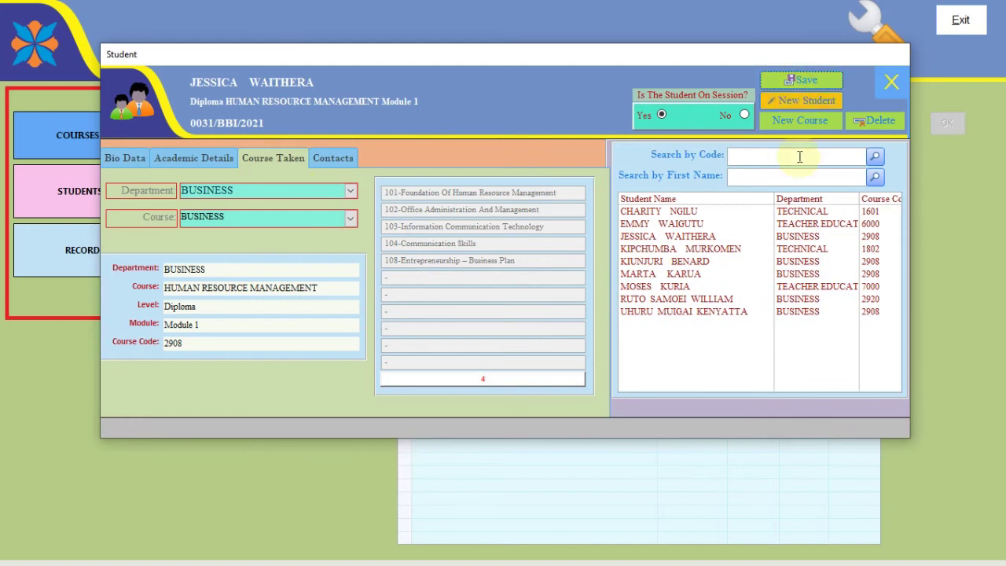
Close the student form and restart the Students database to reload the dashboard, selecting the BUSINESS row in the department summary
click(888, 85)
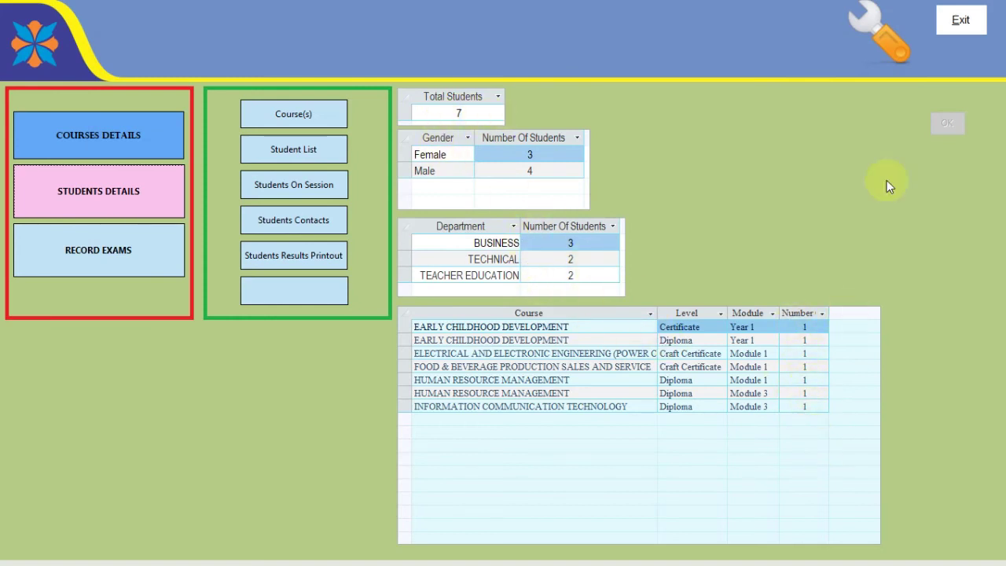
click(960, 35)
double_click(207, 34)
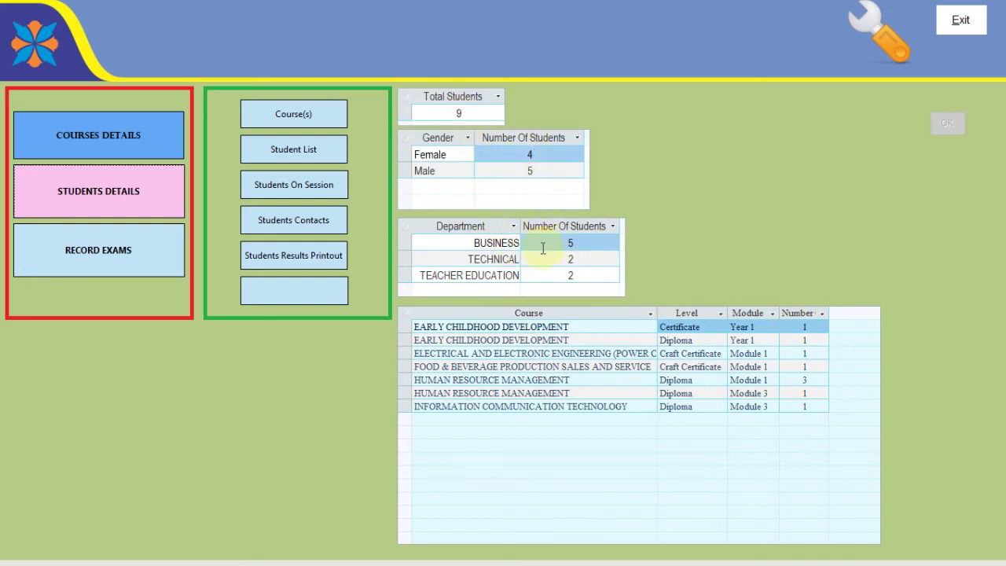
click(583, 246)
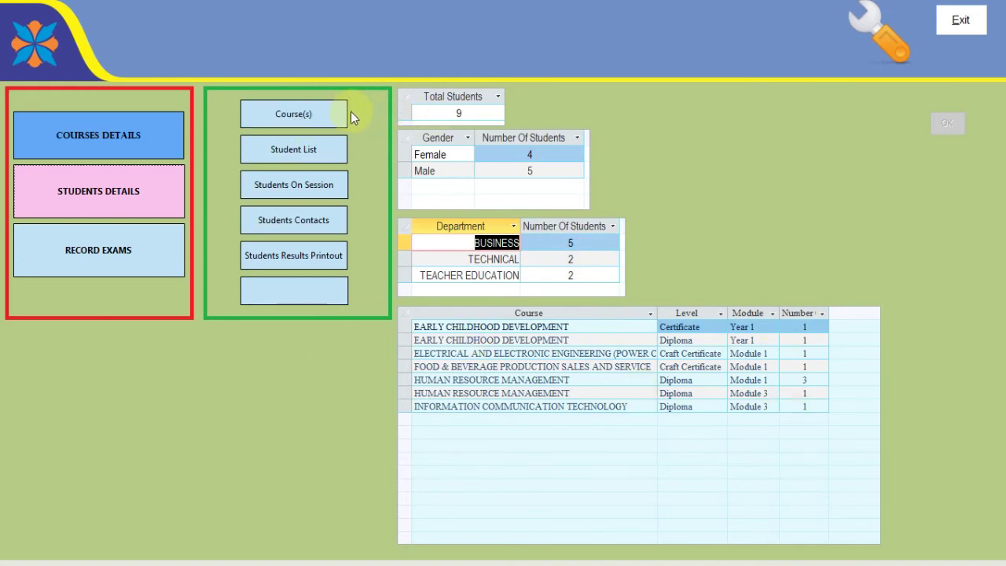
Look through the College Courses report and filter it to the Craft Certificate SECRETARIAL Module 1 course, code 1901
click(318, 118)
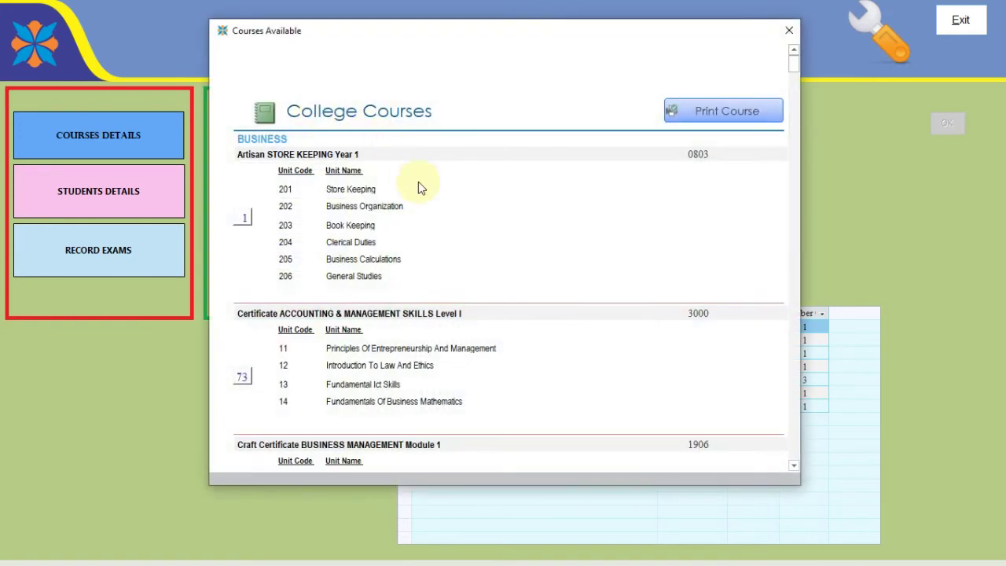
scroll(418, 183, down, 5)
scroll(418, 187, down, 13)
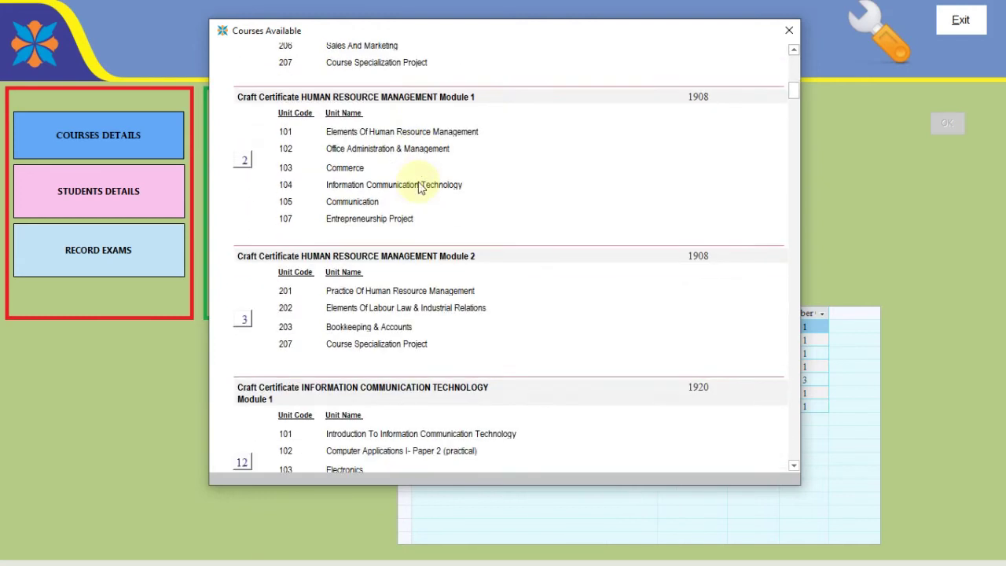
scroll(418, 187, down, 7)
scroll(418, 186, up, 20)
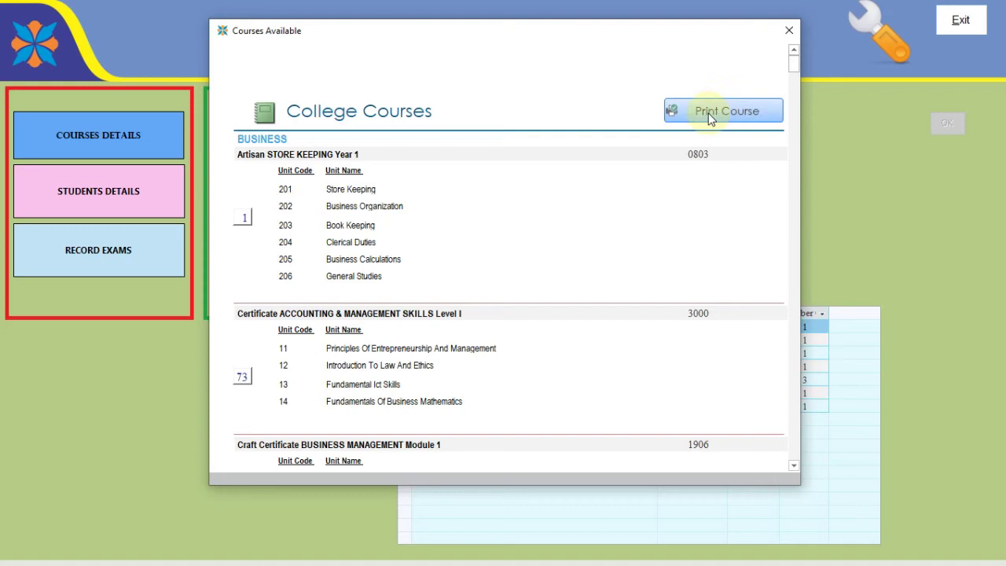
scroll(417, 212, down, 8)
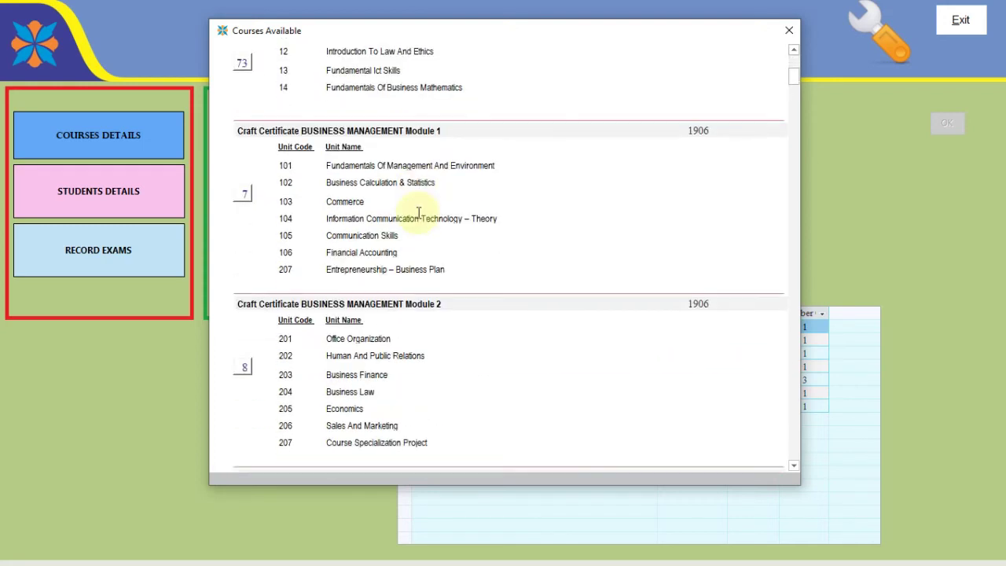
scroll(418, 214, down, 19)
scroll(418, 216, down, 6)
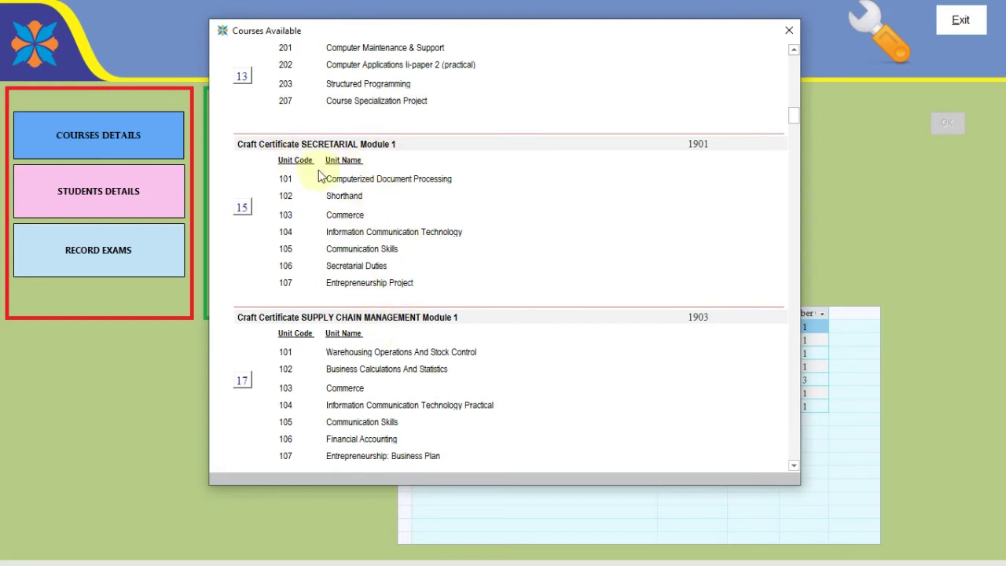
click(246, 212)
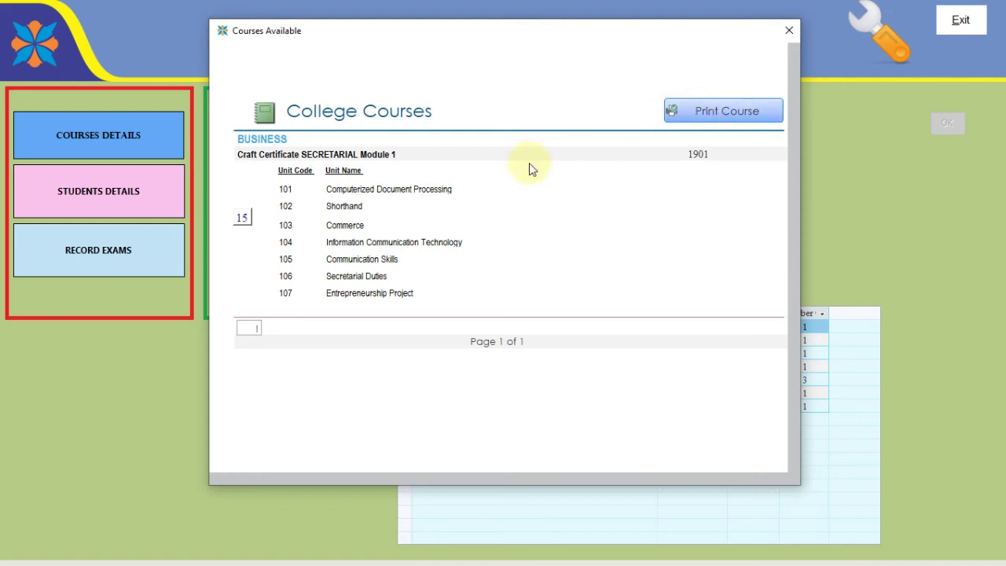
Close the courses report, view the Students List report and close it again
click(788, 33)
click(255, 148)
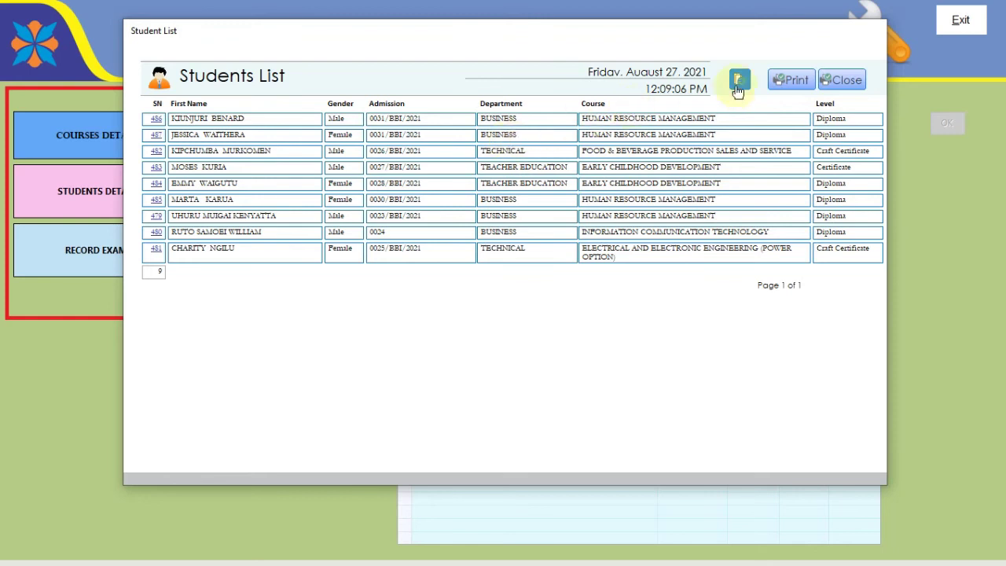
click(839, 82)
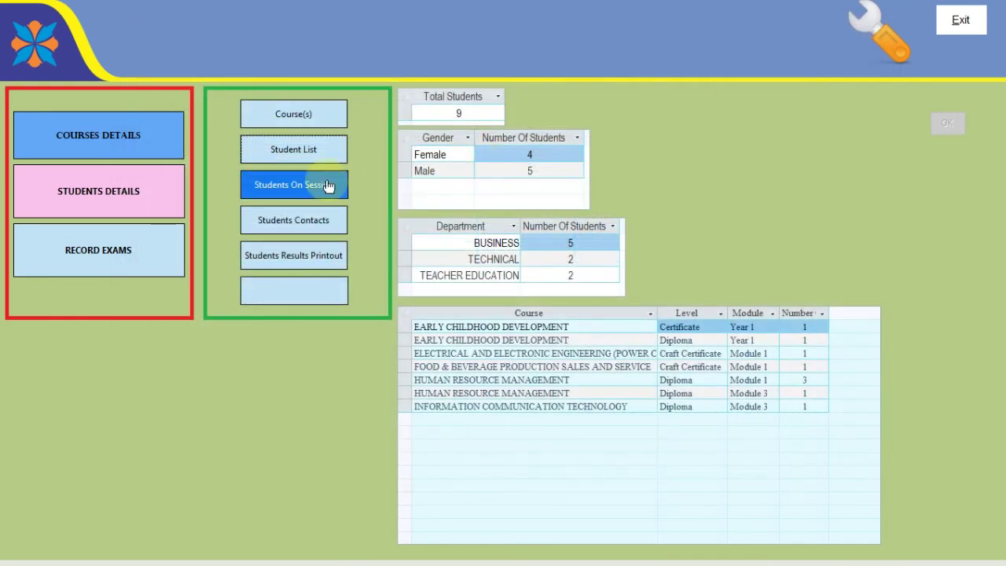
View the Students On Session and Students Contacts reports, check the print settings for the contacts without printing, and close both reports
click(305, 193)
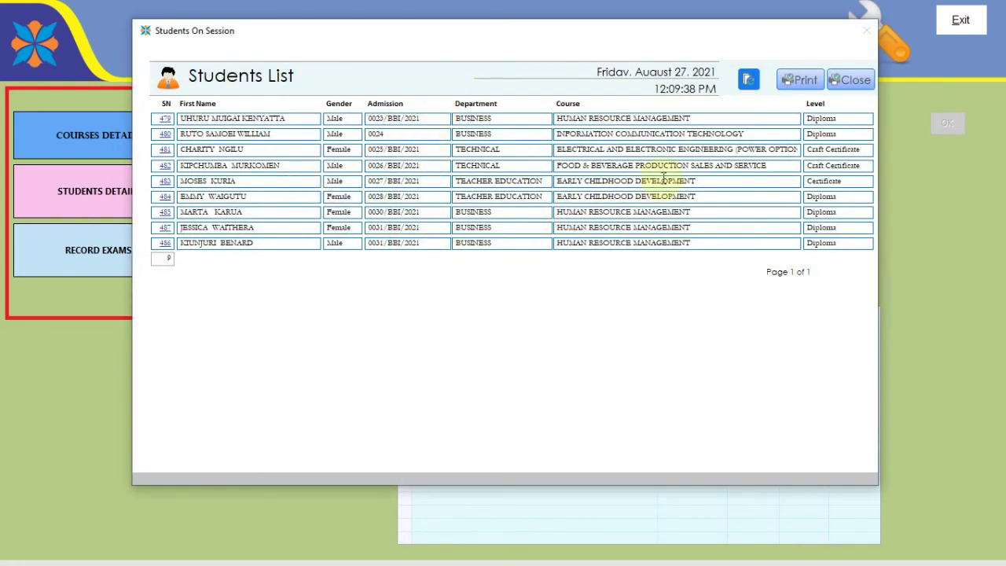
click(854, 80)
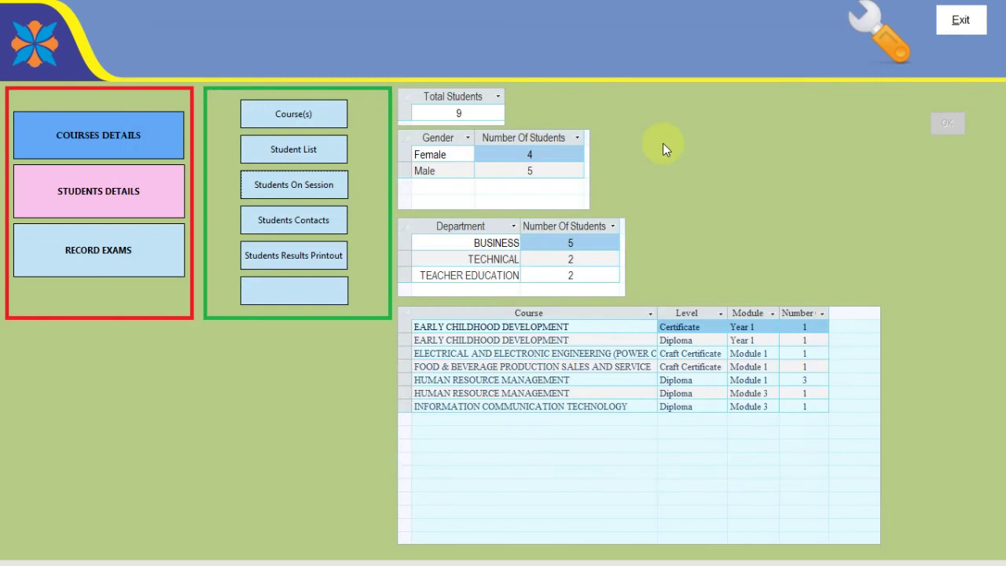
click(299, 220)
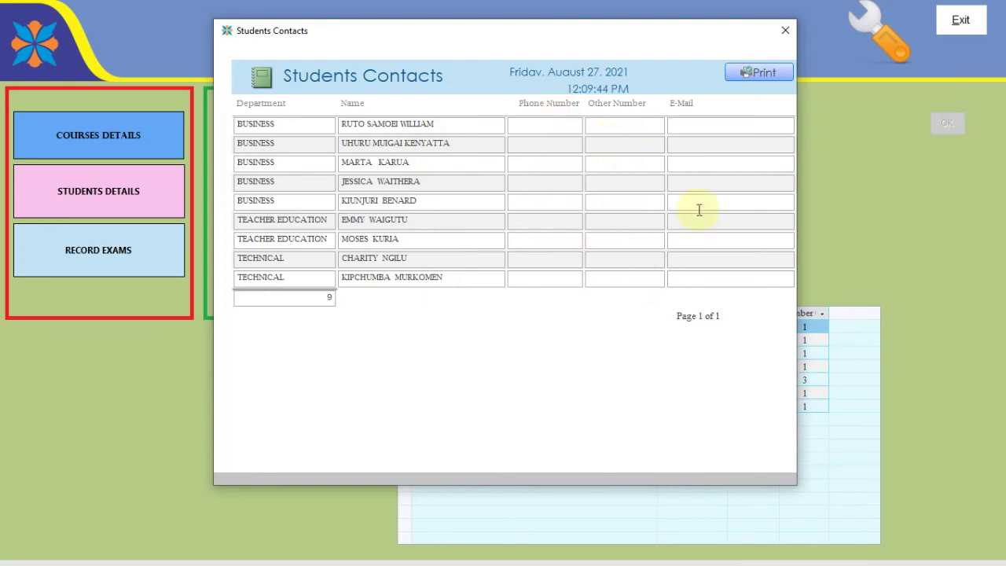
click(769, 74)
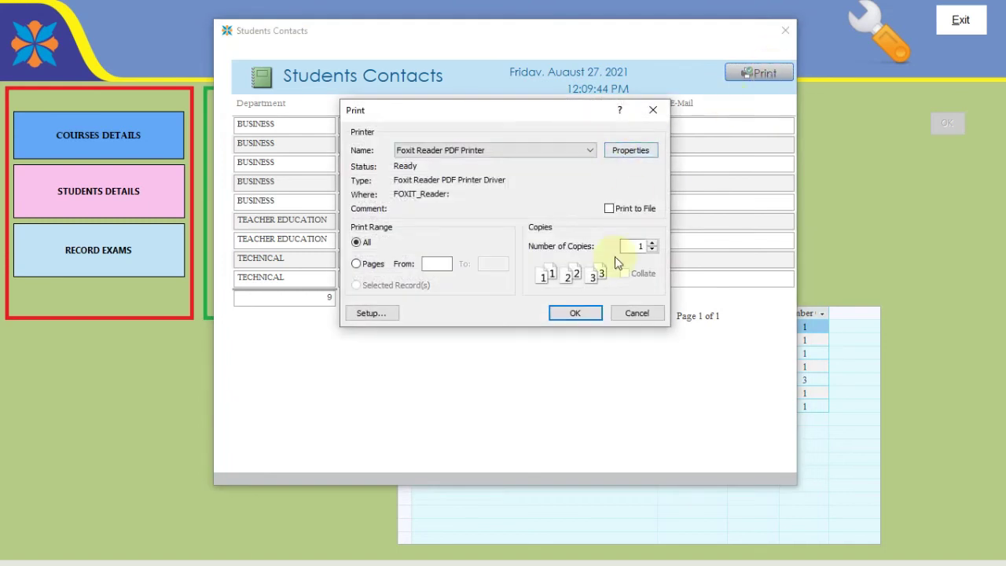
click(637, 314)
click(784, 29)
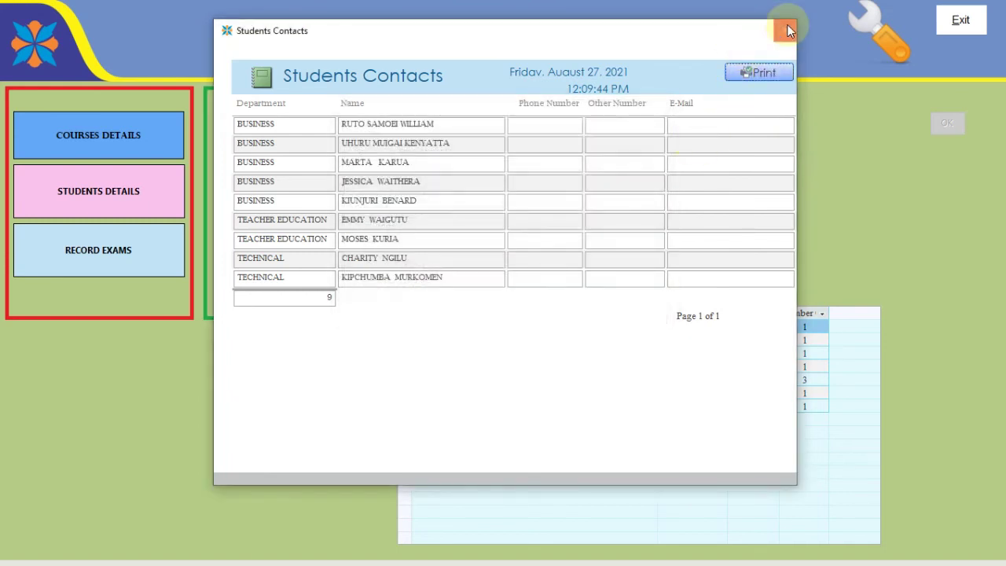
View the Business, Technical and Teacher Education results printouts one after another, closing each one and the report selection
click(314, 253)
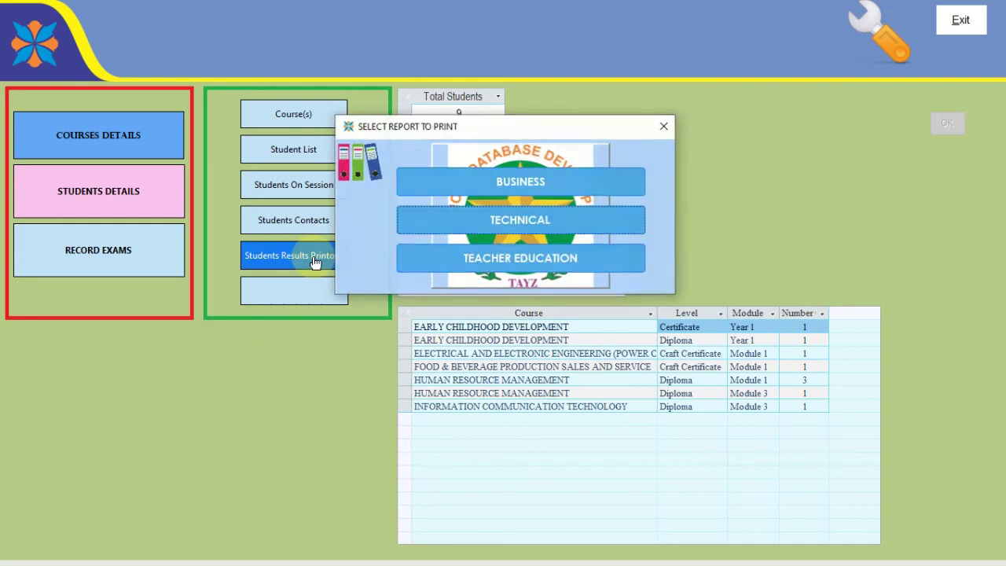
click(471, 189)
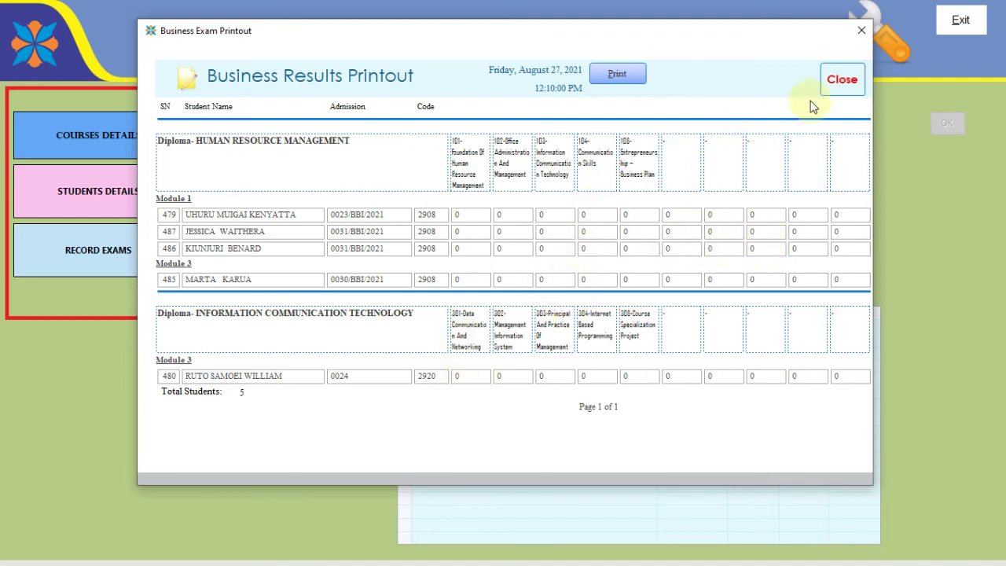
click(841, 79)
click(544, 212)
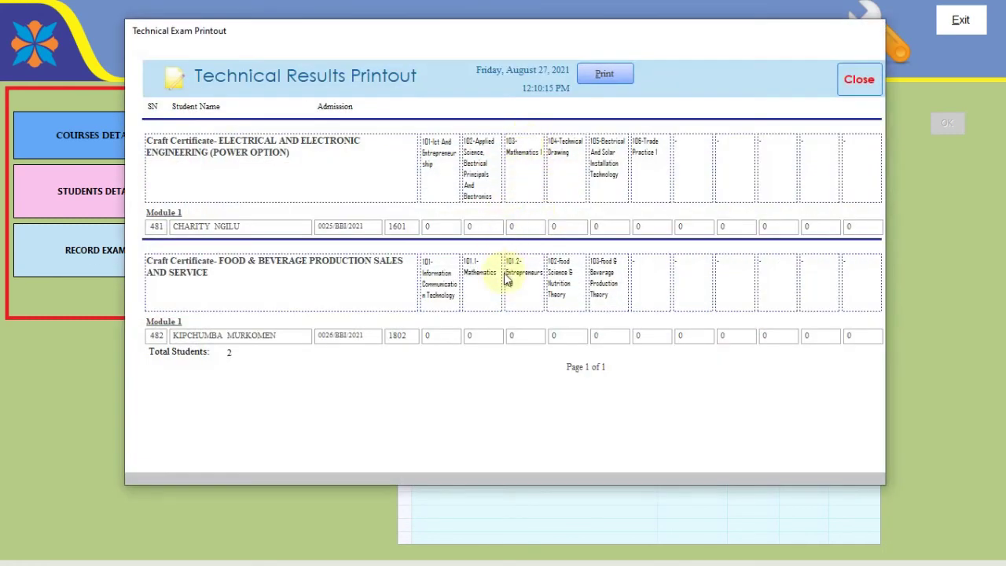
click(845, 82)
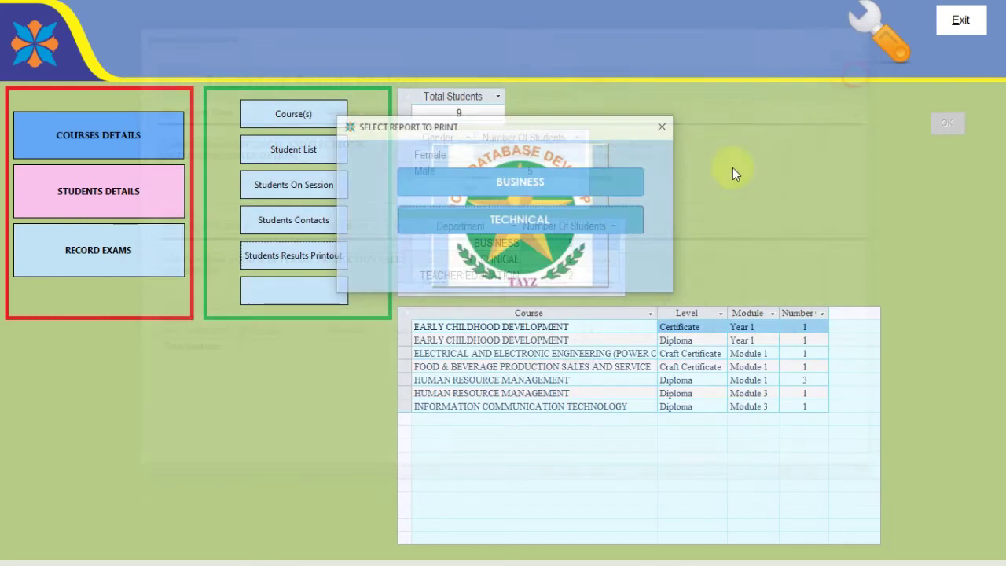
click(489, 260)
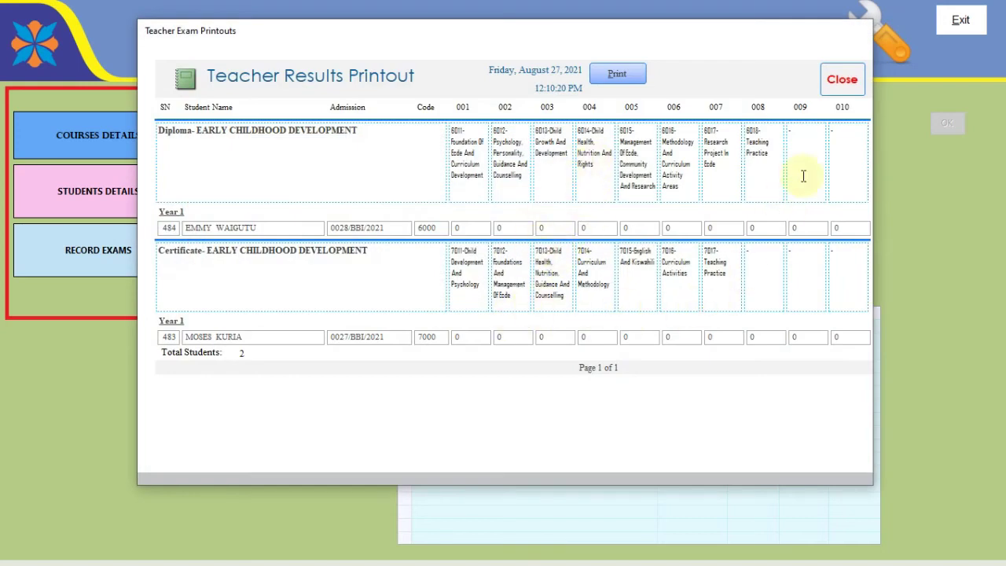
click(843, 82)
click(664, 126)
Open the Business and Technical exam records, enable editing, clear all units data for the first student and disable editing again
click(165, 259)
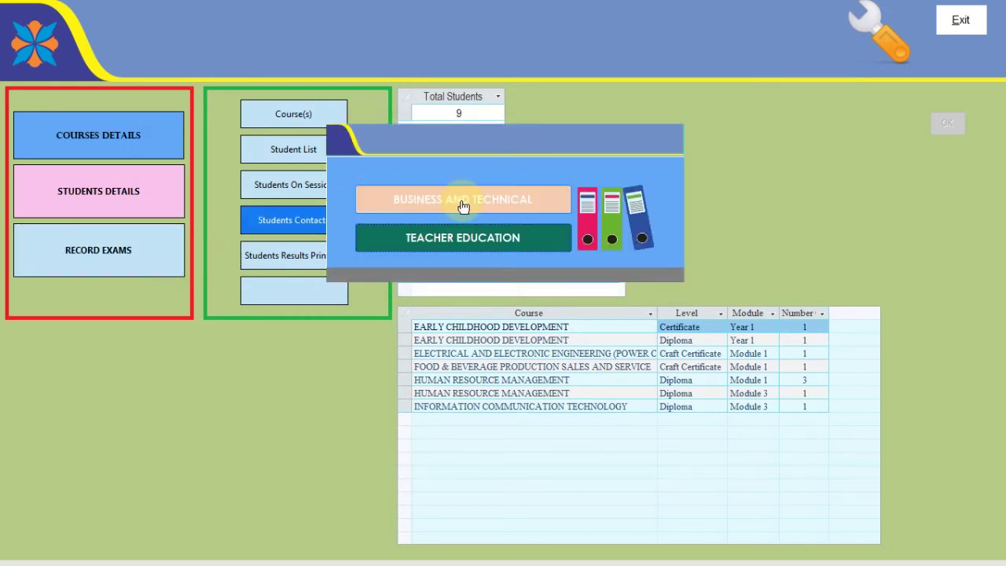
click(462, 201)
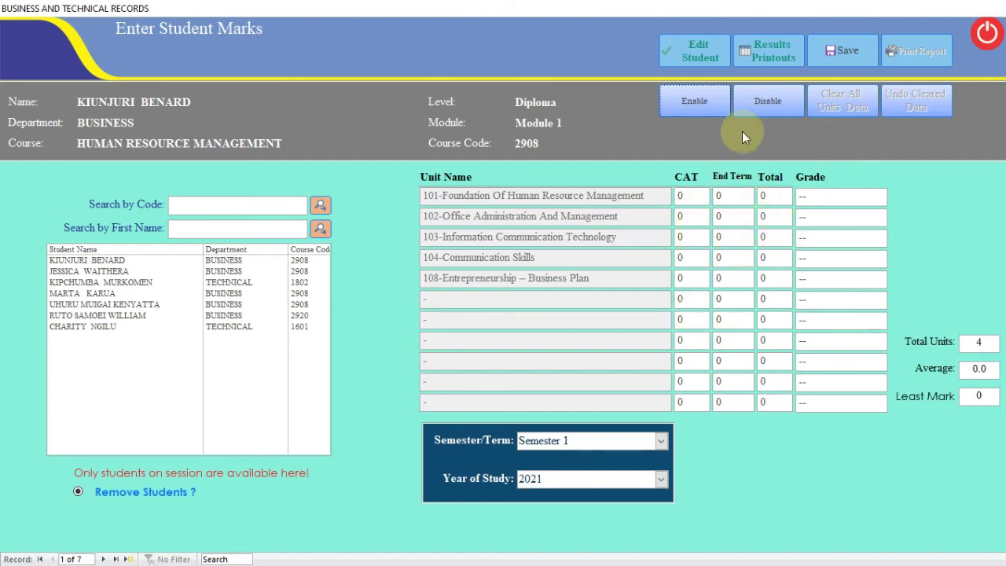
click(706, 104)
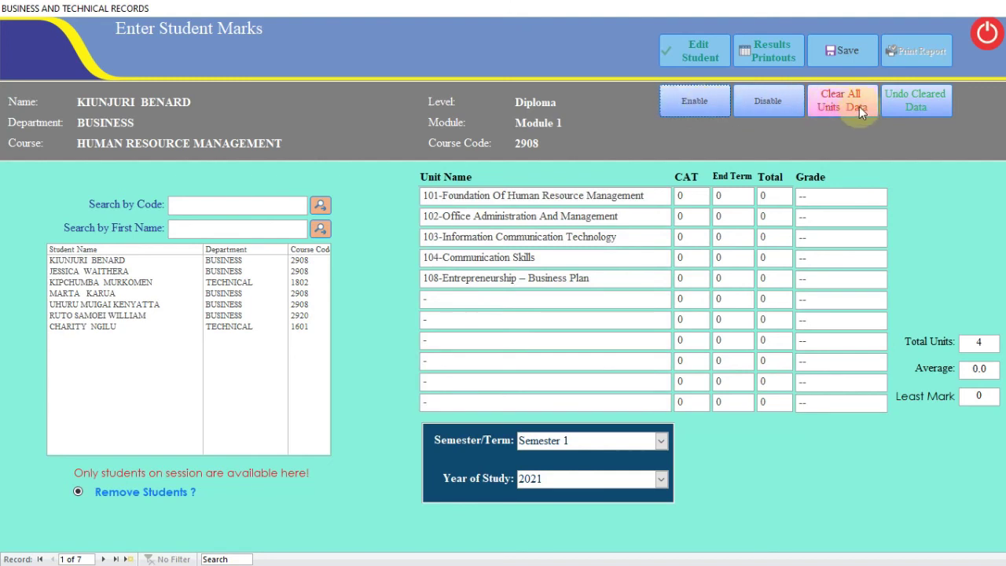
click(859, 106)
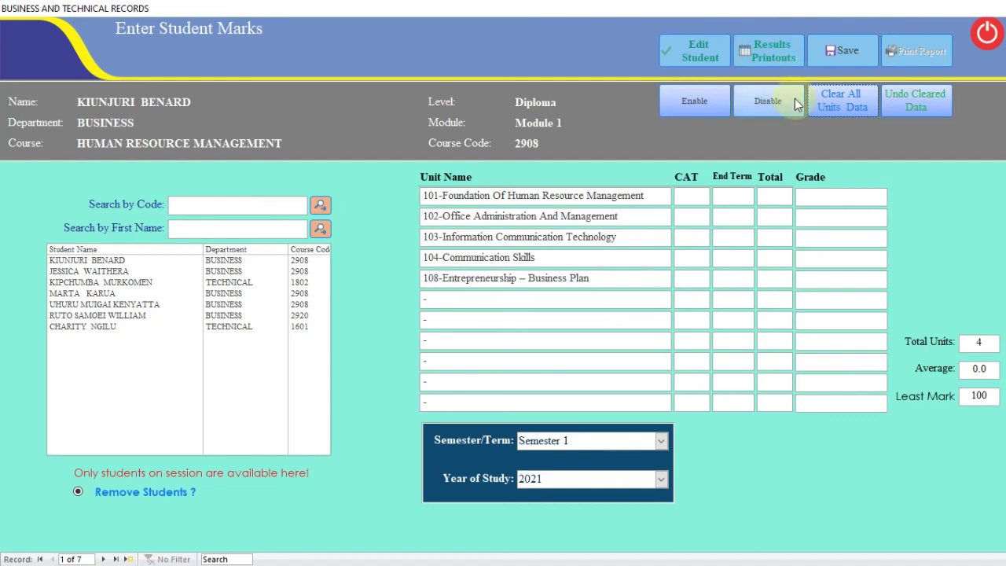
click(755, 105)
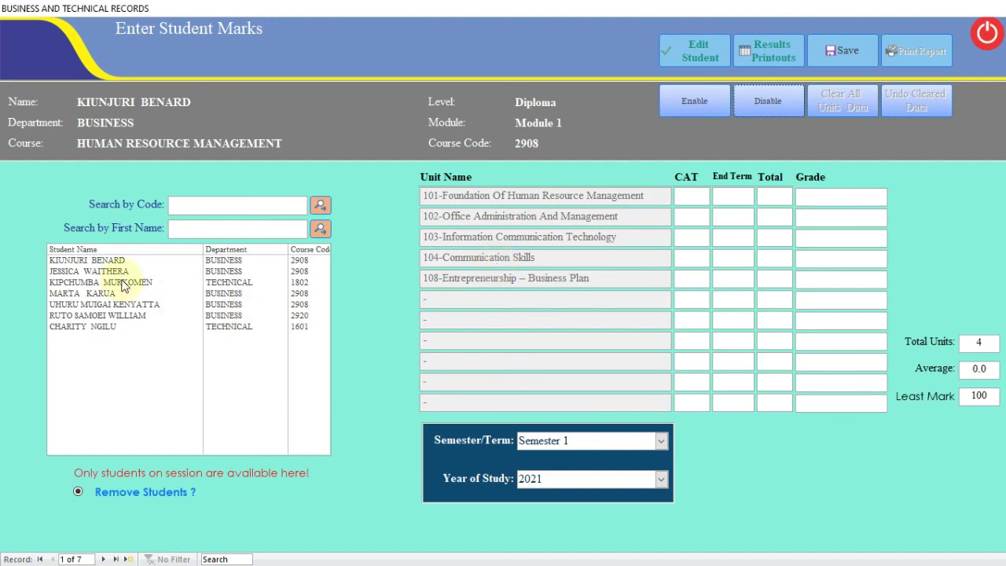
Select the fifth student in the marks list, enable editing and clear all of that student's units data
click(106, 306)
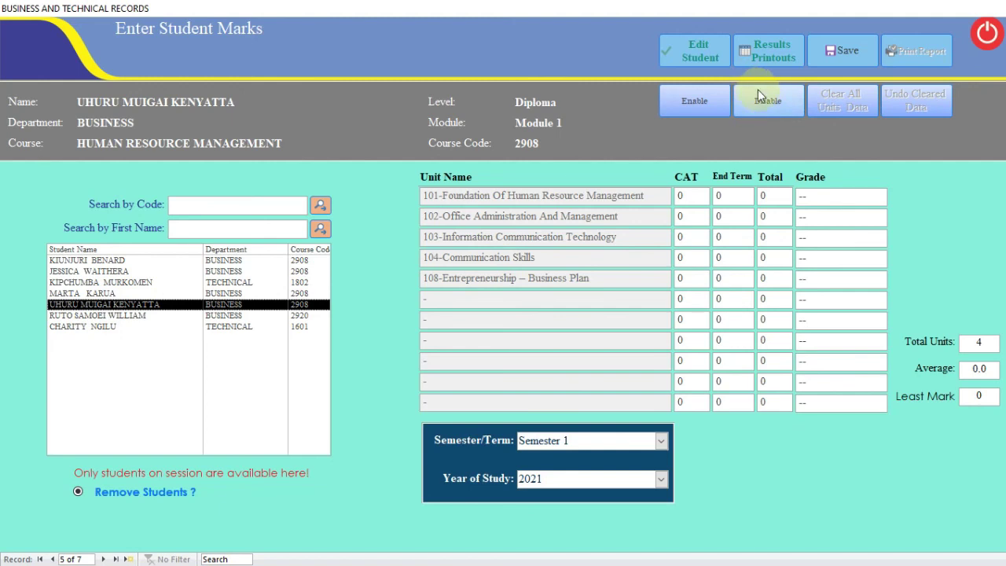
click(684, 103)
click(833, 102)
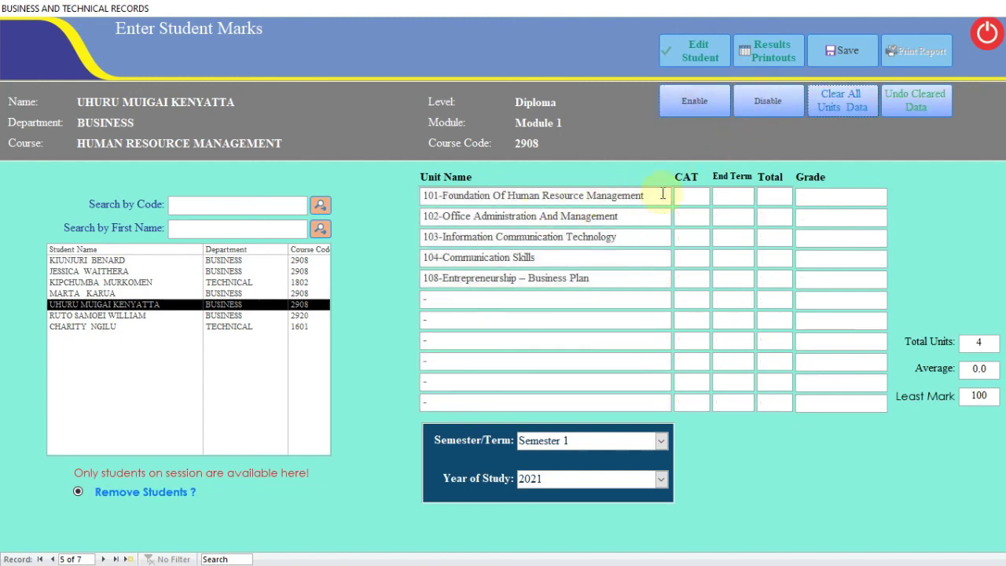
Enter CAT 21 and End Term 45 for unit 101, and CAT 30 and End Term 70 for unit 102
click(690, 201)
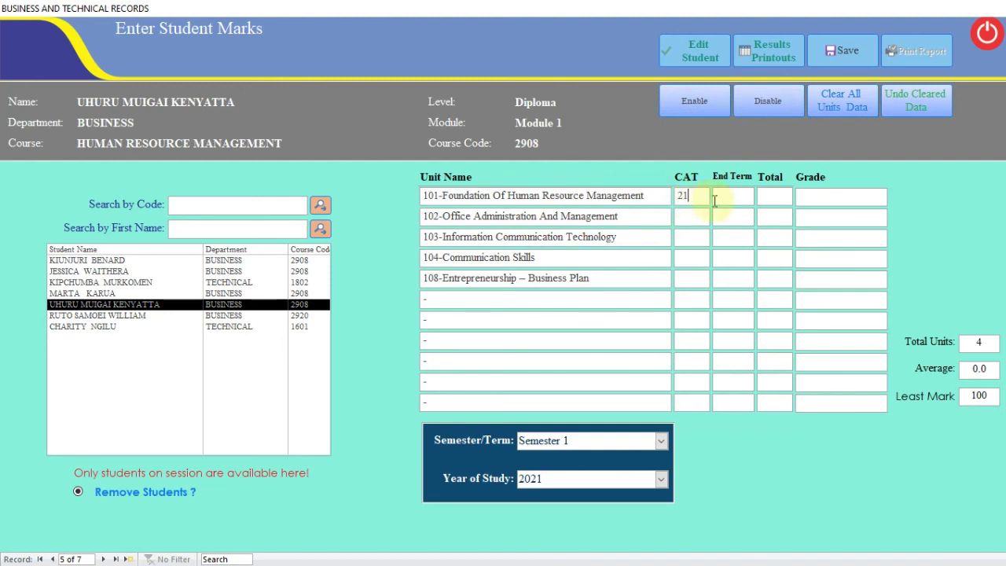
click(728, 197)
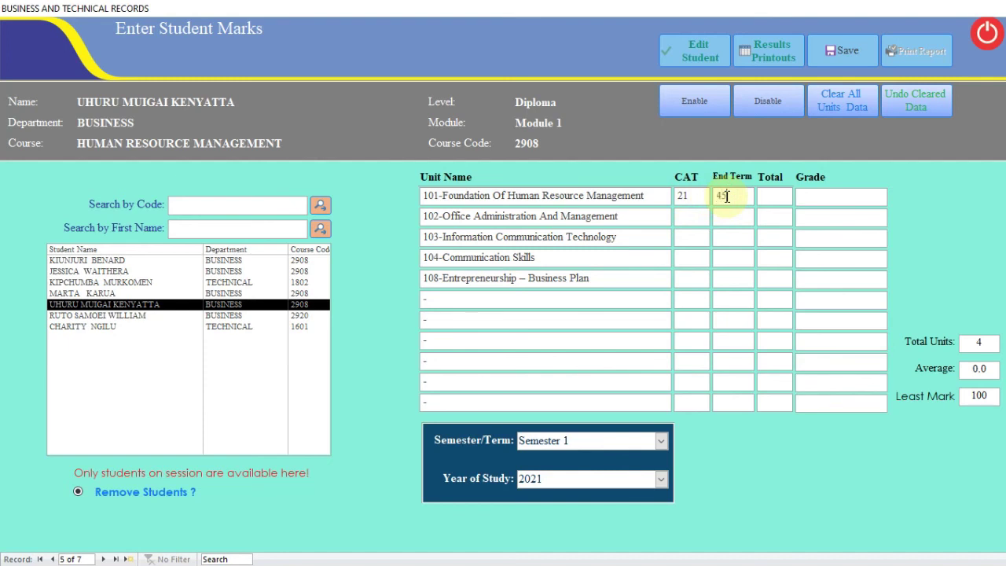
key(Tab)
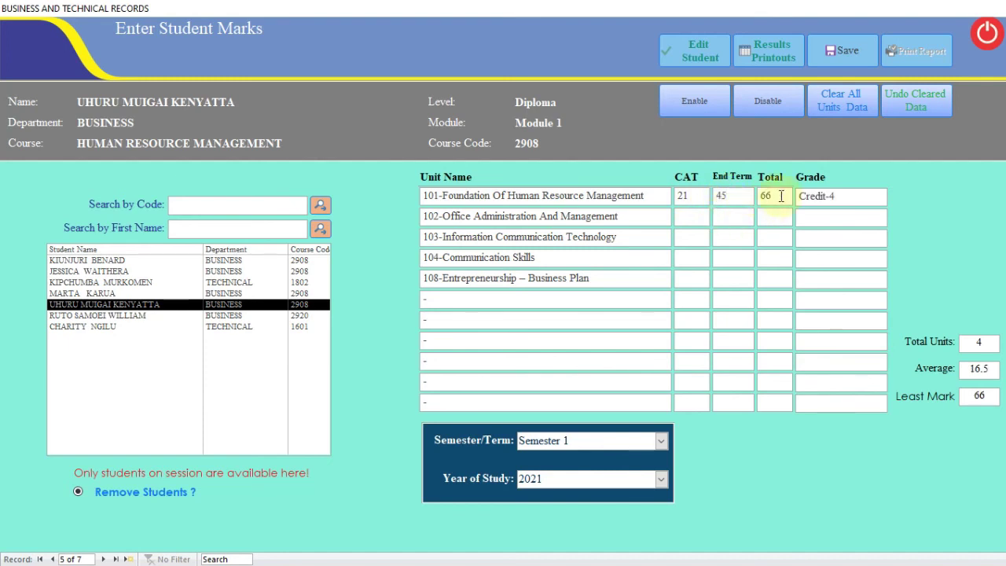
click(683, 220)
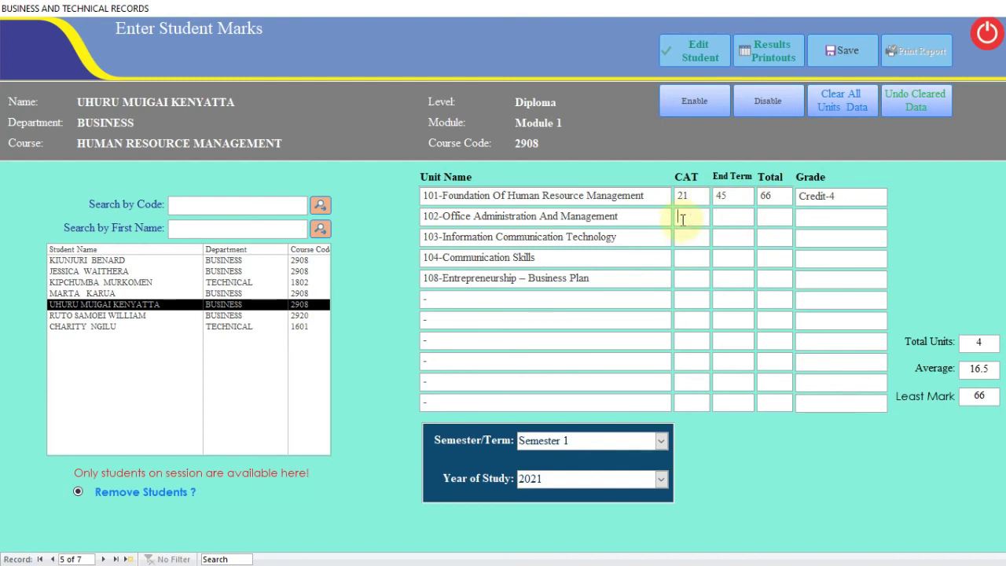
click(731, 218)
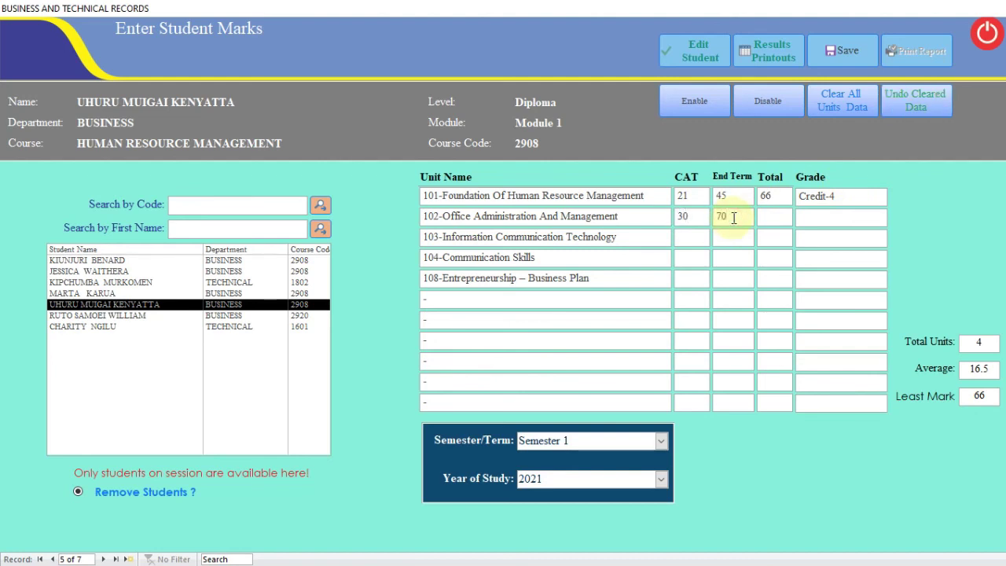
click(737, 241)
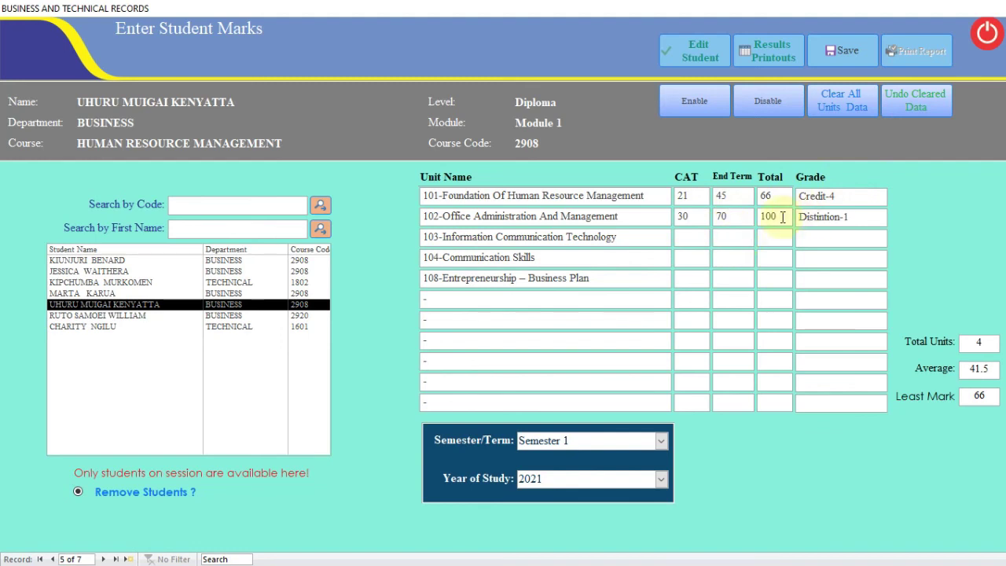
Try a CAT mark of 32 for unit 103-Information Communication Technology and replace it with 23
click(687, 238)
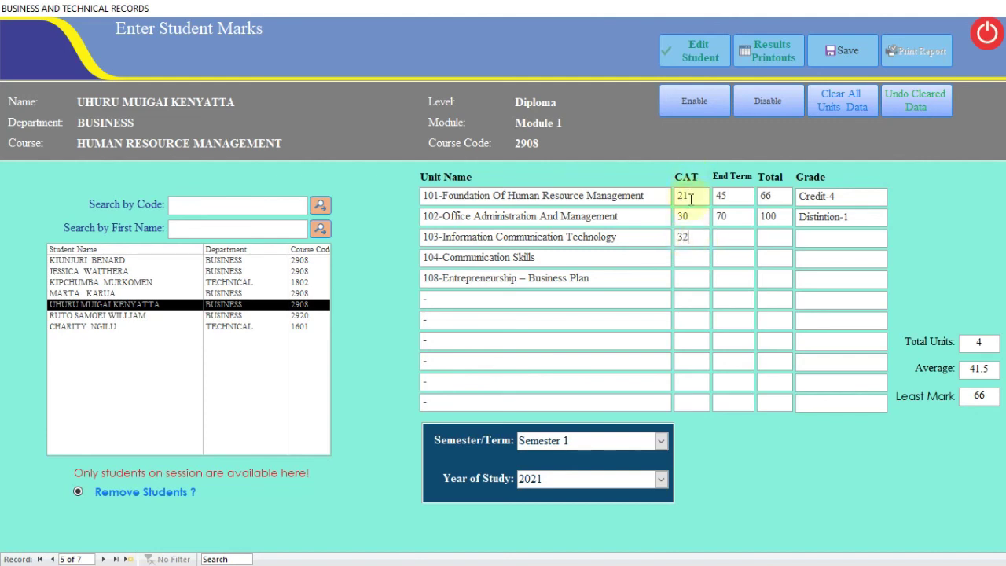
click(715, 238)
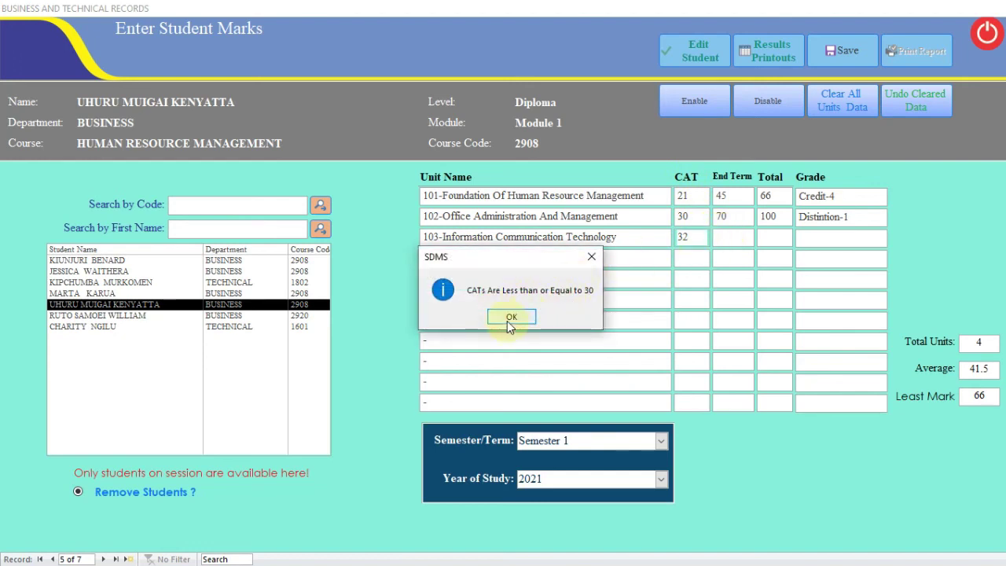
click(509, 316)
double_click(685, 236)
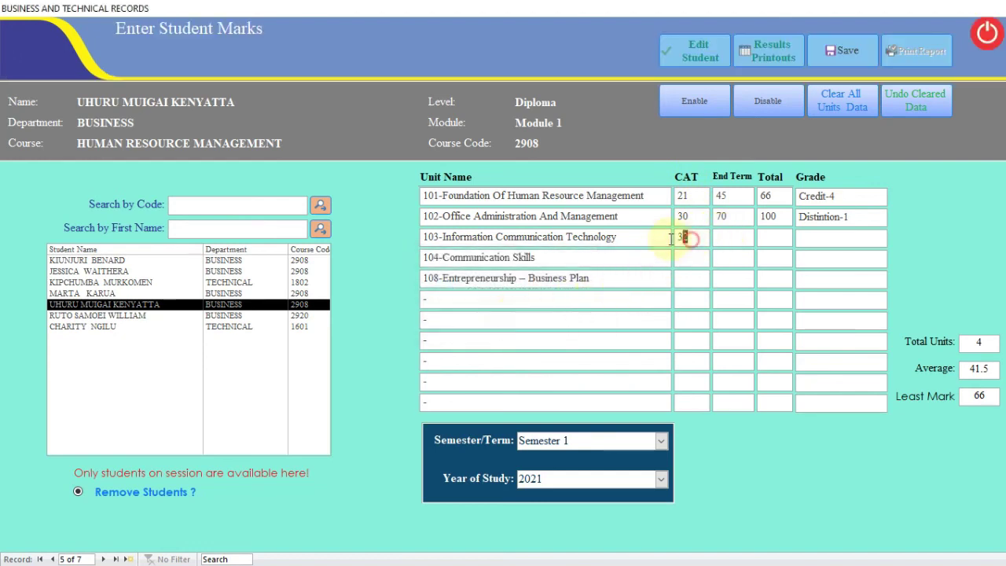
text(23)
Try an End Term mark of 76 for unit 103-Information Communication Technology and replace it with 67
click(728, 236)
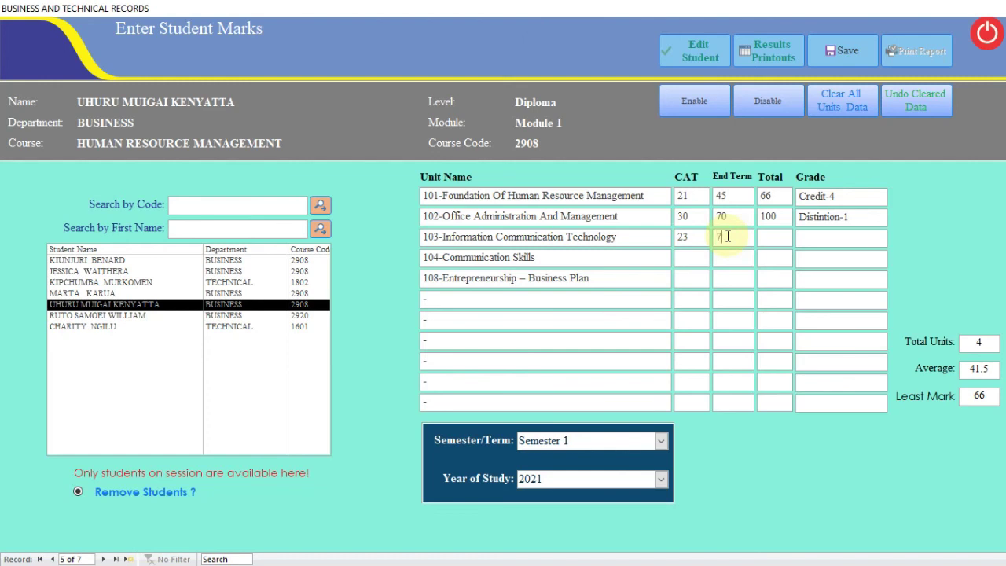
click(737, 257)
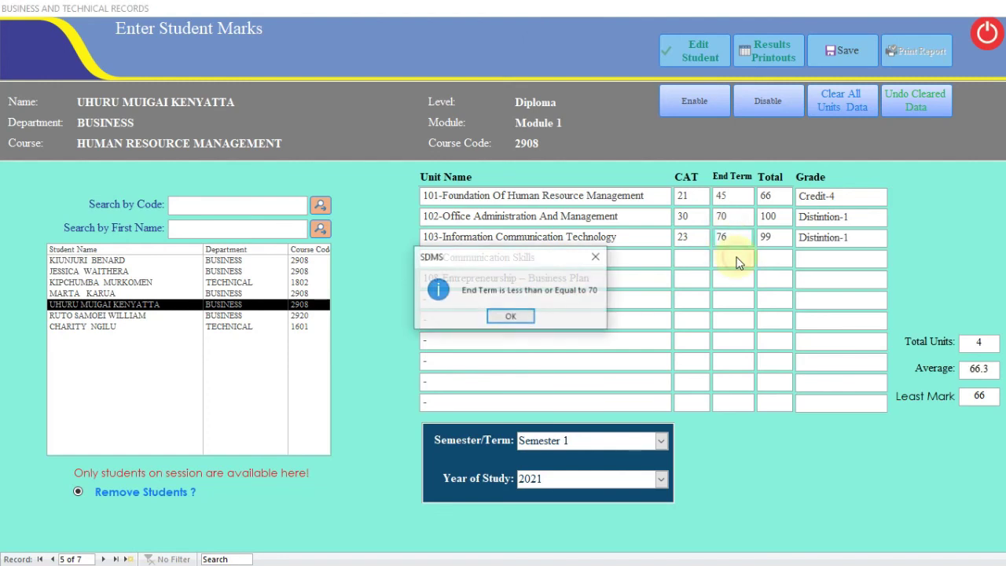
click(515, 318)
drag(725, 237, 696, 238)
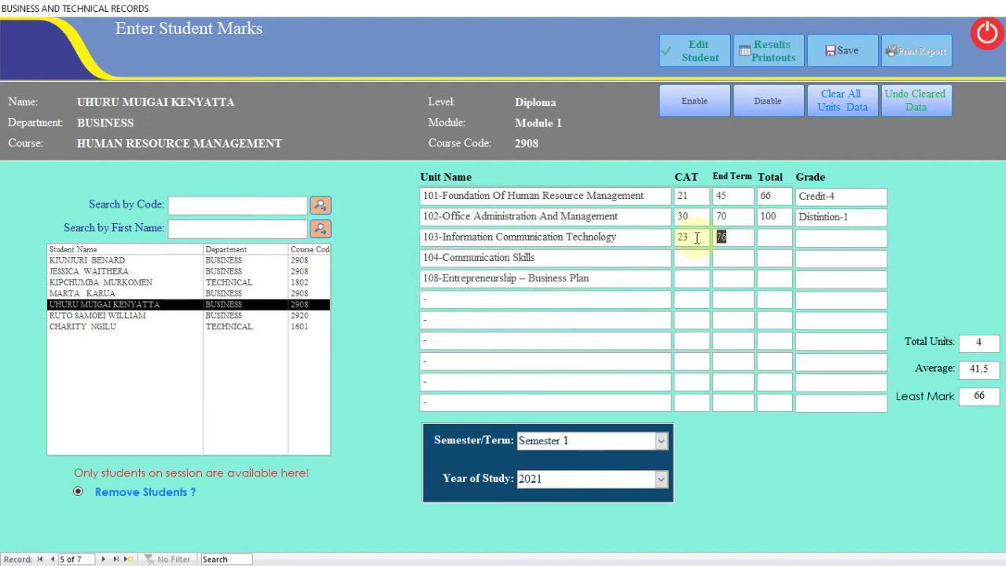
text(7)
click(721, 259)
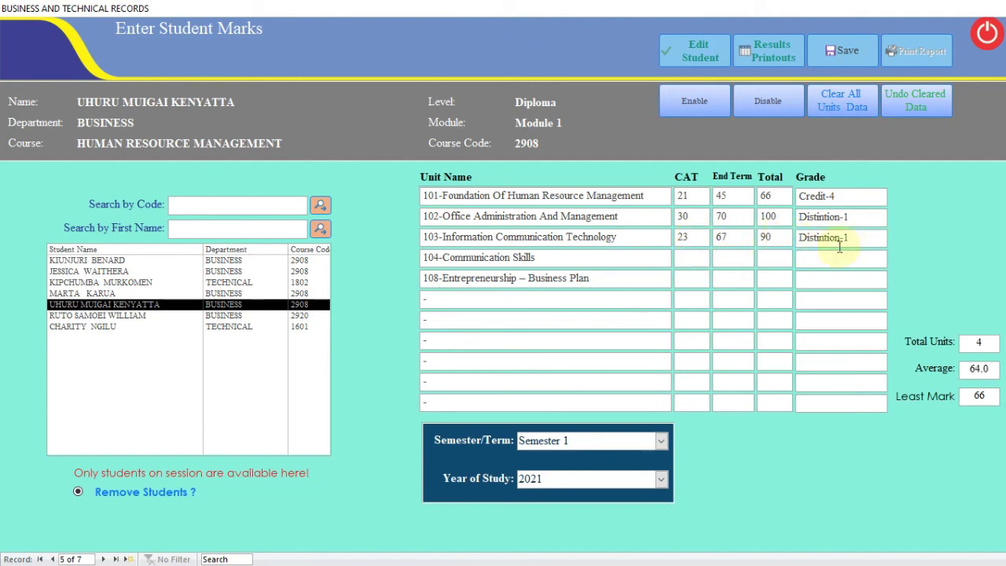
Enter CAT 12 and End Term 20 for unit 104, and CAT 10 and End Term 10 for unit 108
click(680, 256)
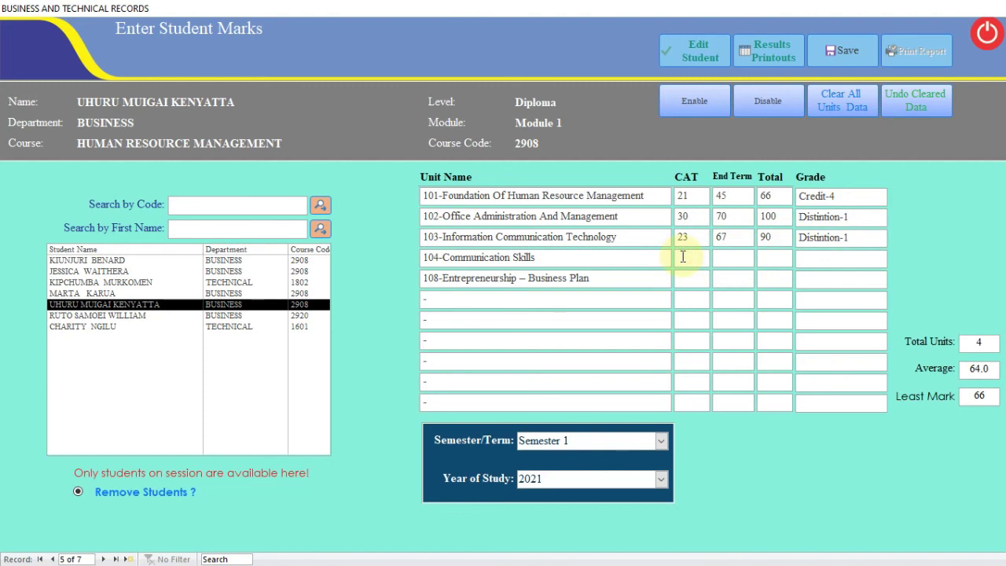
text(12)
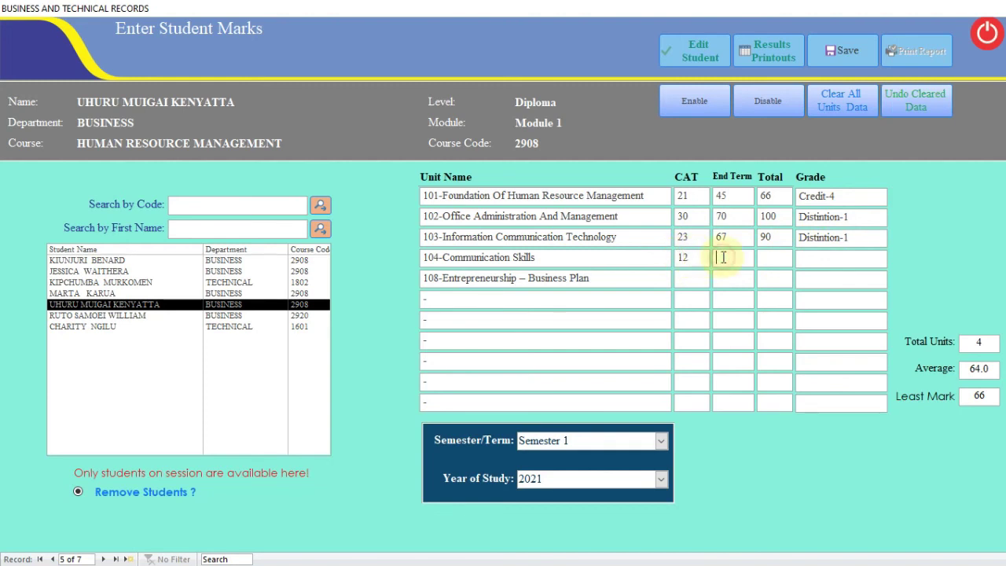
text(20)
click(724, 278)
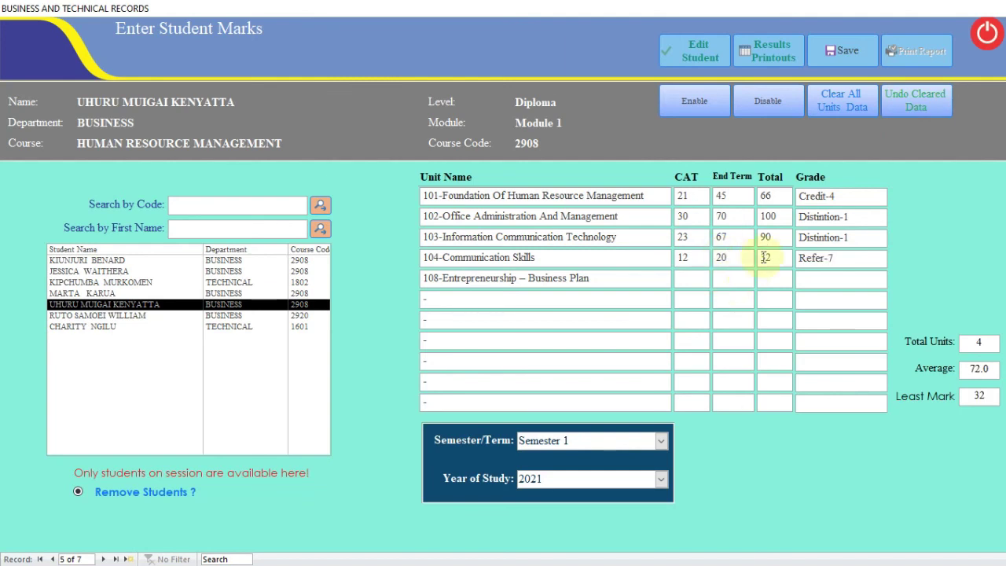
click(692, 276)
text(10)
click(721, 280)
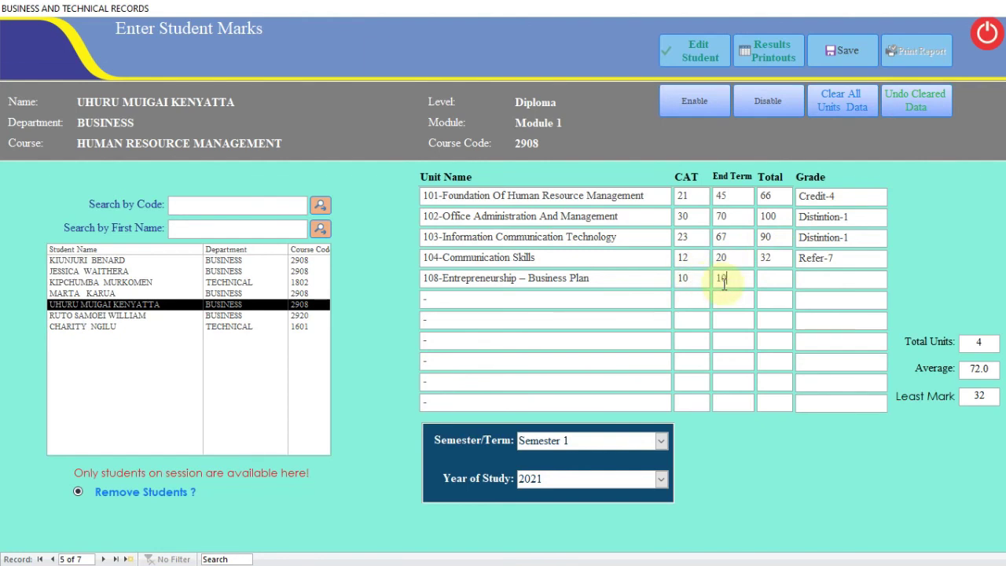
click(728, 298)
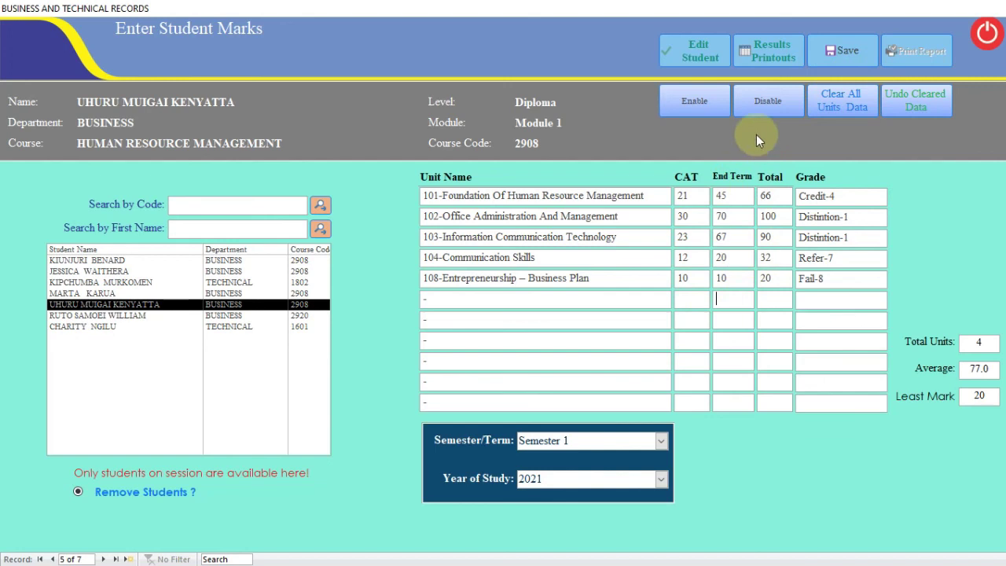
Save the entered marks and filter the student list by course code 2908
click(839, 57)
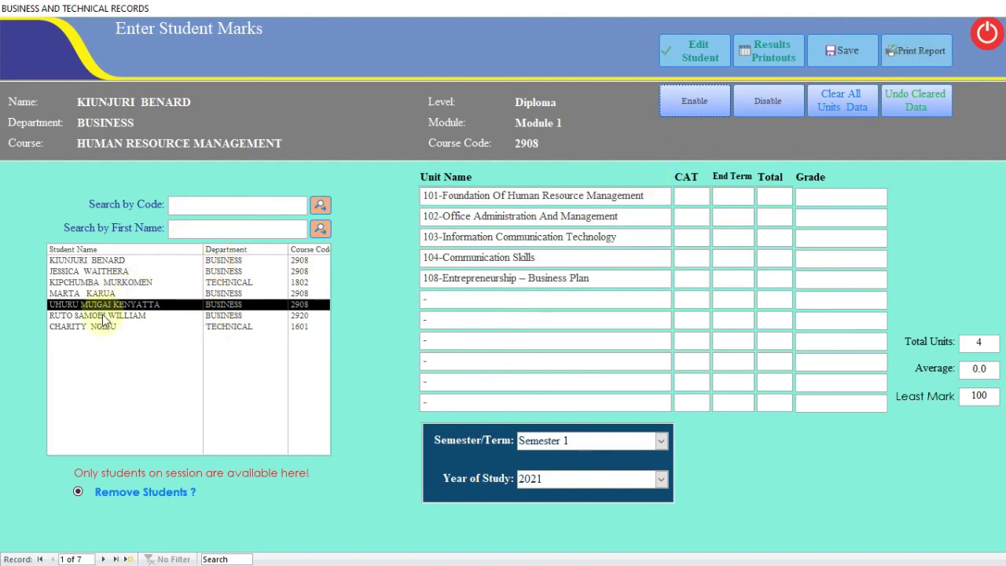
click(253, 207)
text(2908)
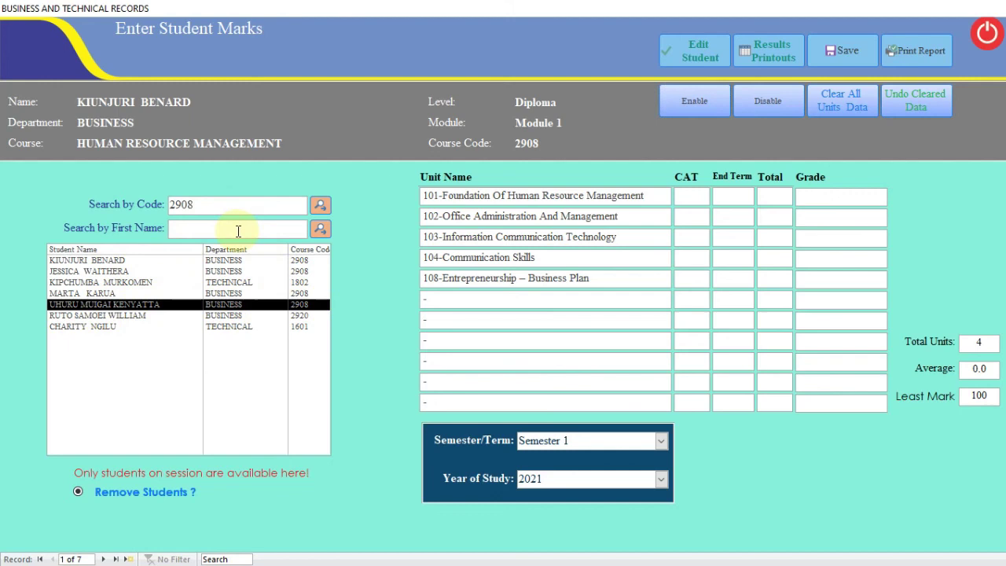
key(Return)
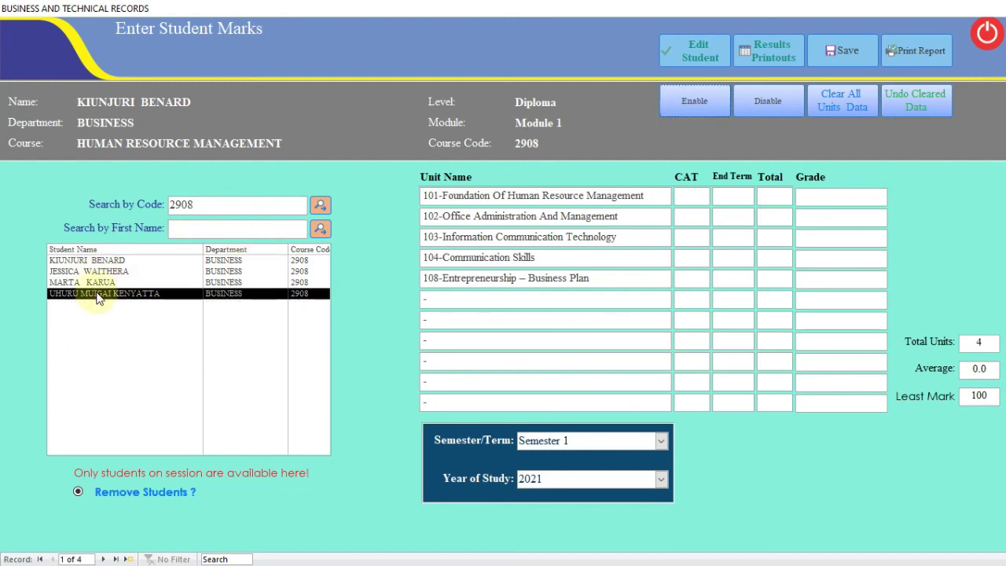
Search the filtered student list using part of the graded student's first name
click(183, 230)
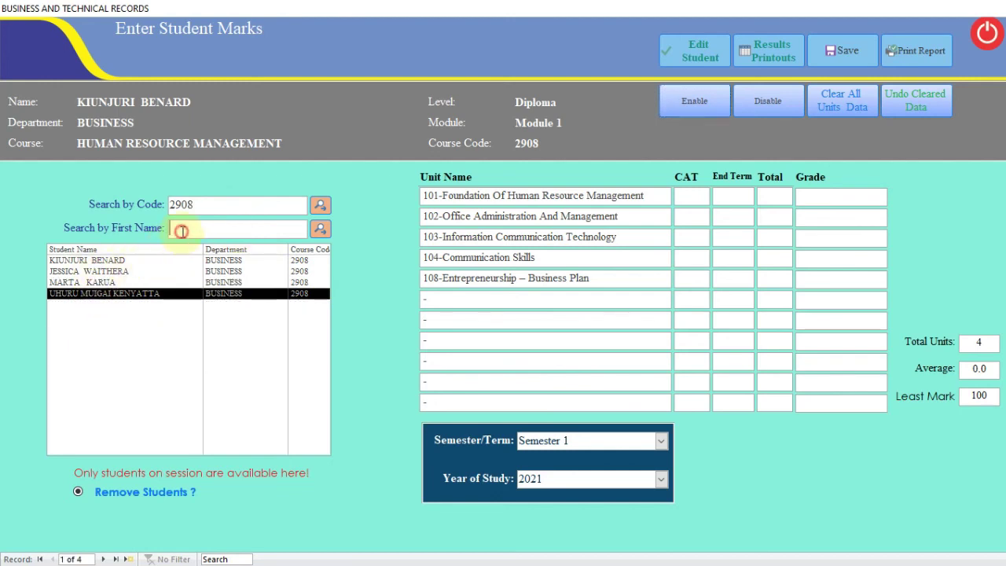
text(uhur)
click(320, 229)
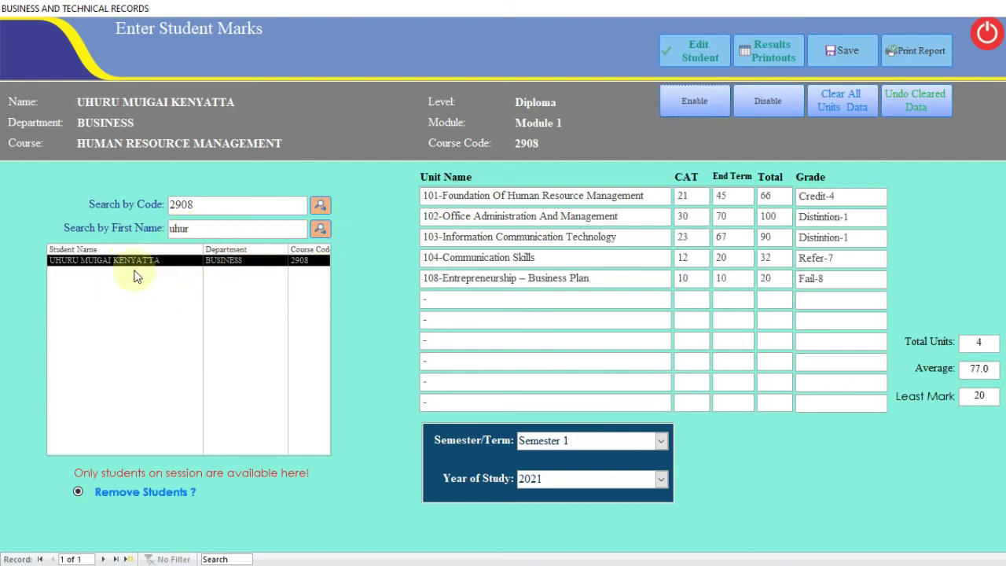
Replace the name search with the same student's middle name and run it
double_click(216, 231)
key(BackSpace)
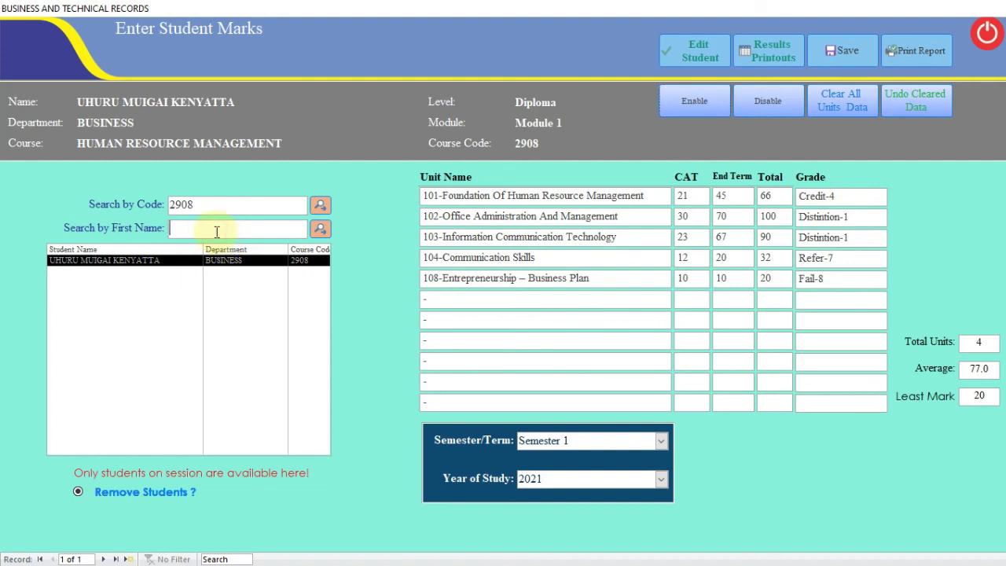
text(muigai)
click(285, 280)
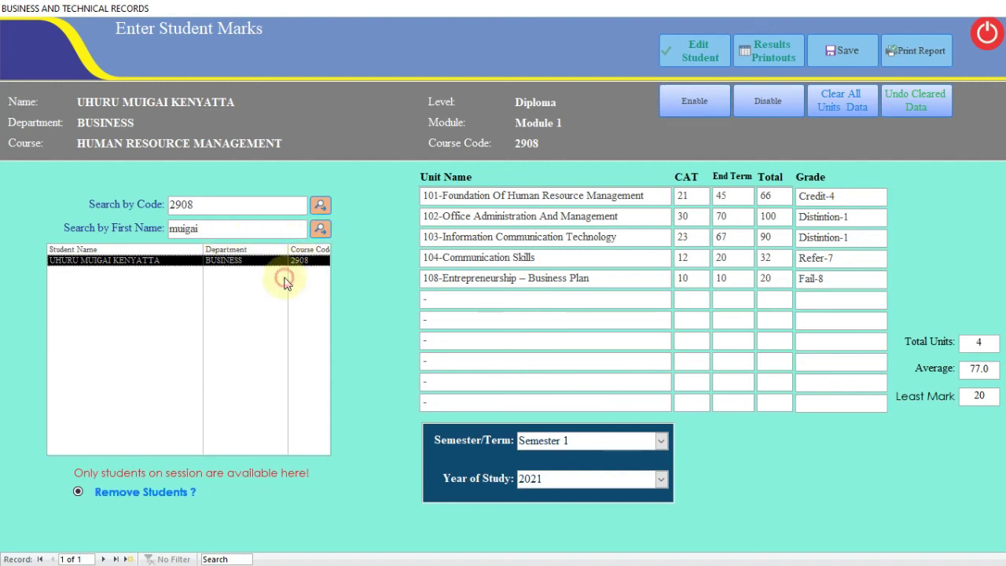
Reset the name search to list all students with code 2908, and find the graded student by part of the surname
double_click(226, 231)
key(BackSpace)
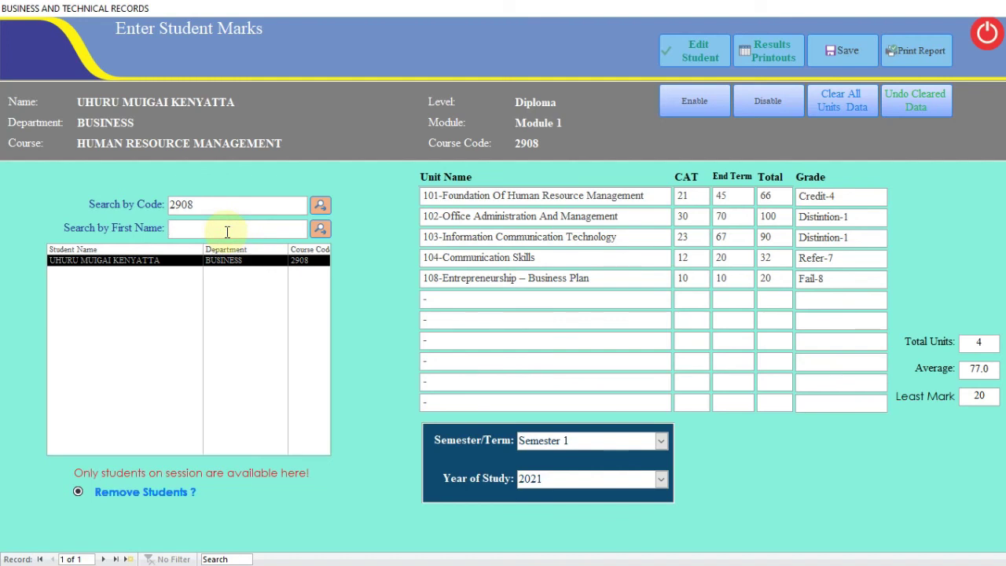
click(321, 228)
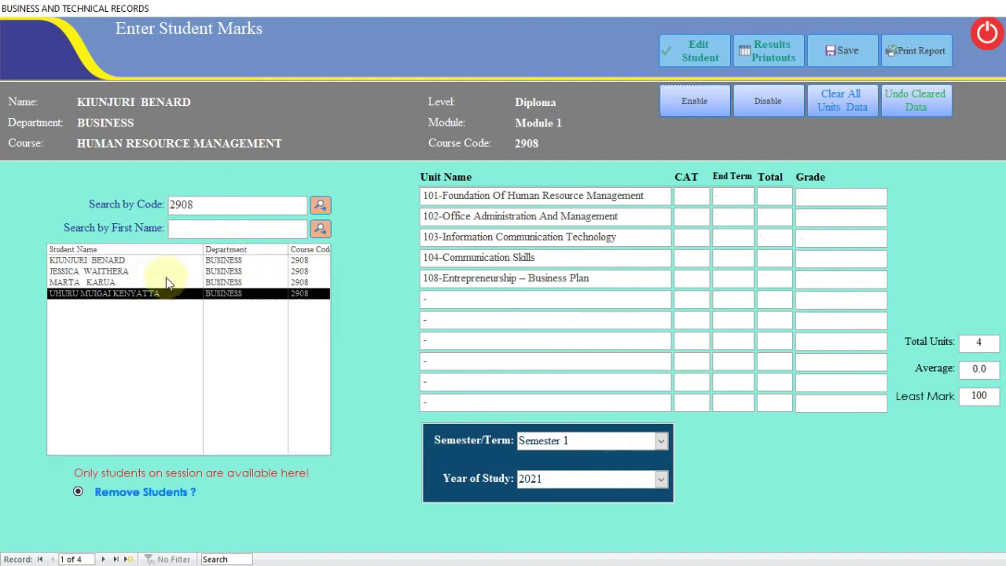
click(195, 228)
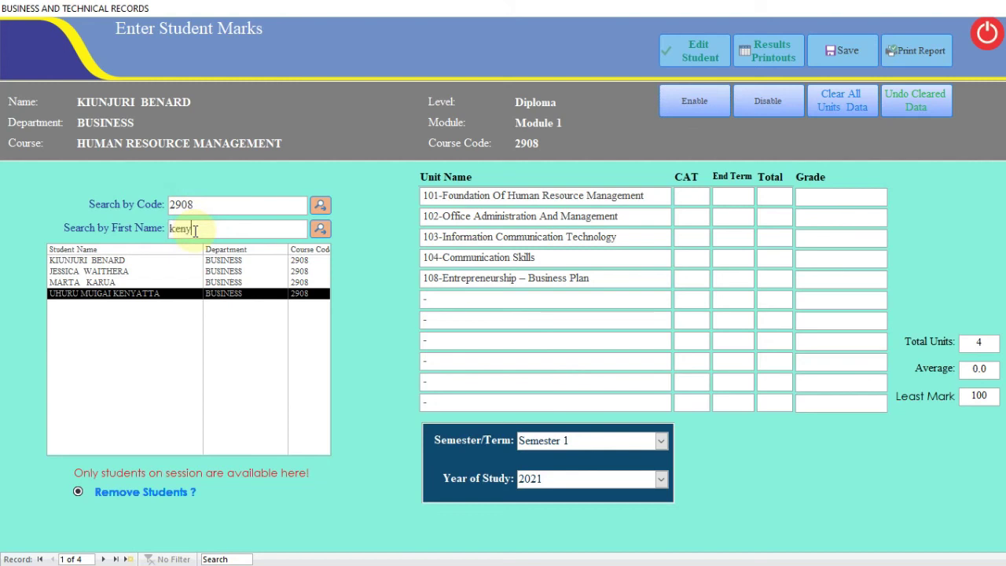
click(321, 229)
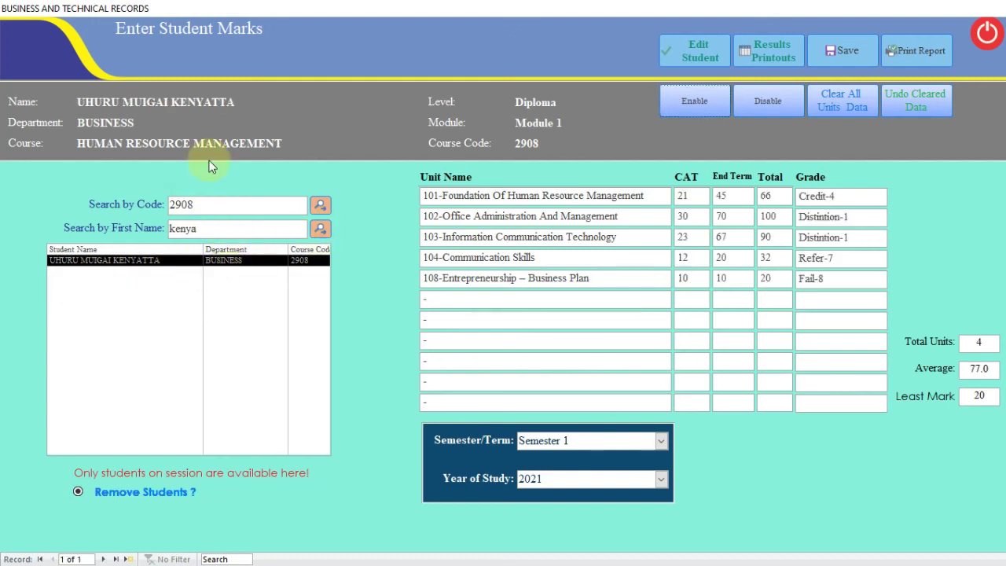
Open the student's printable results report, review it from the header to the signature section, and close it
click(921, 51)
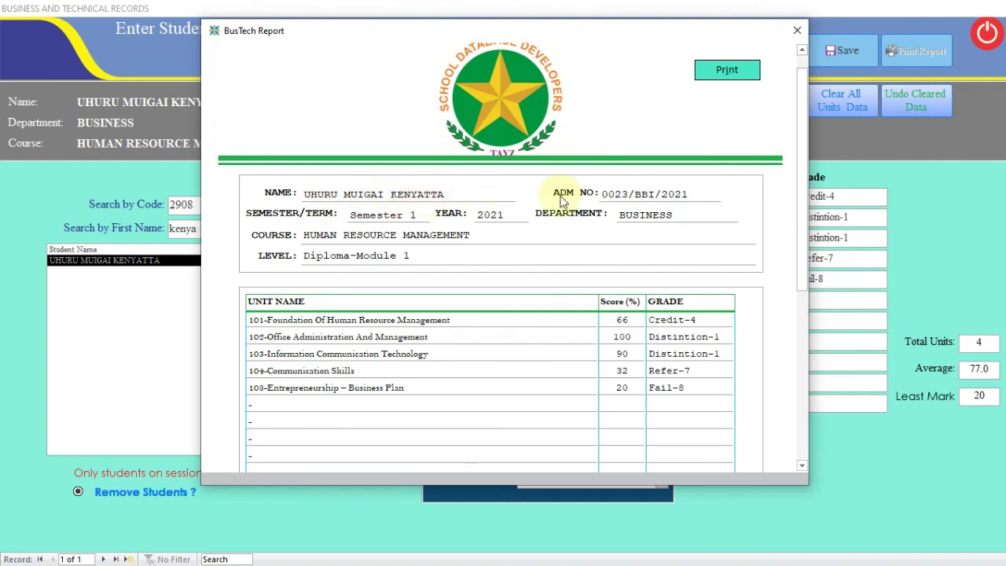
scroll(544, 217, down, 3)
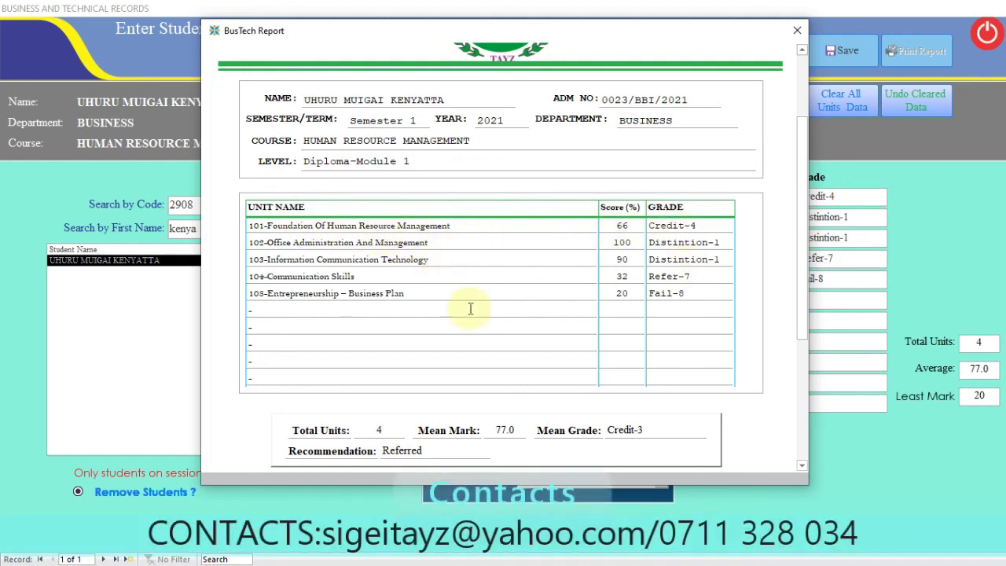
scroll(468, 308, down, 3)
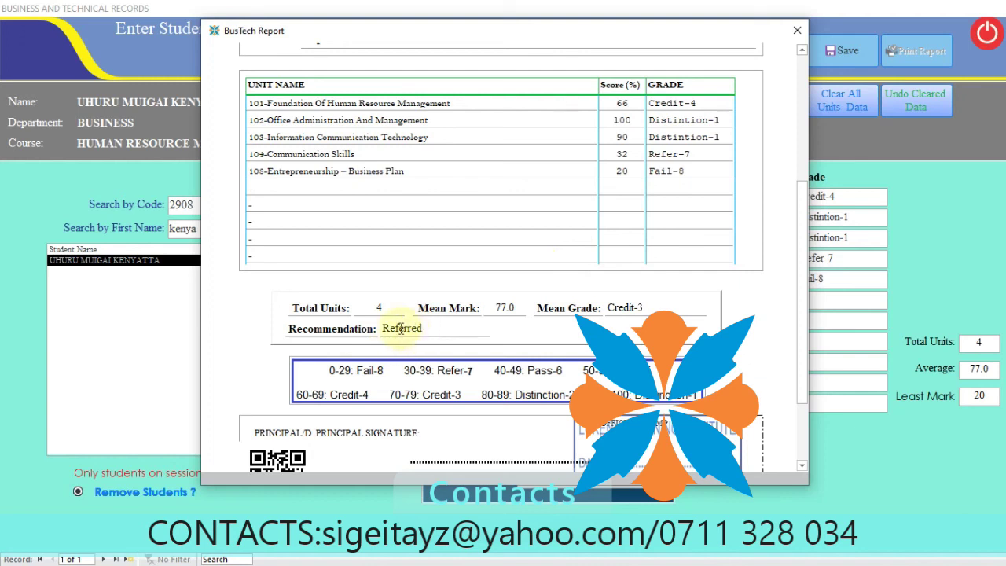
scroll(497, 299, down, 3)
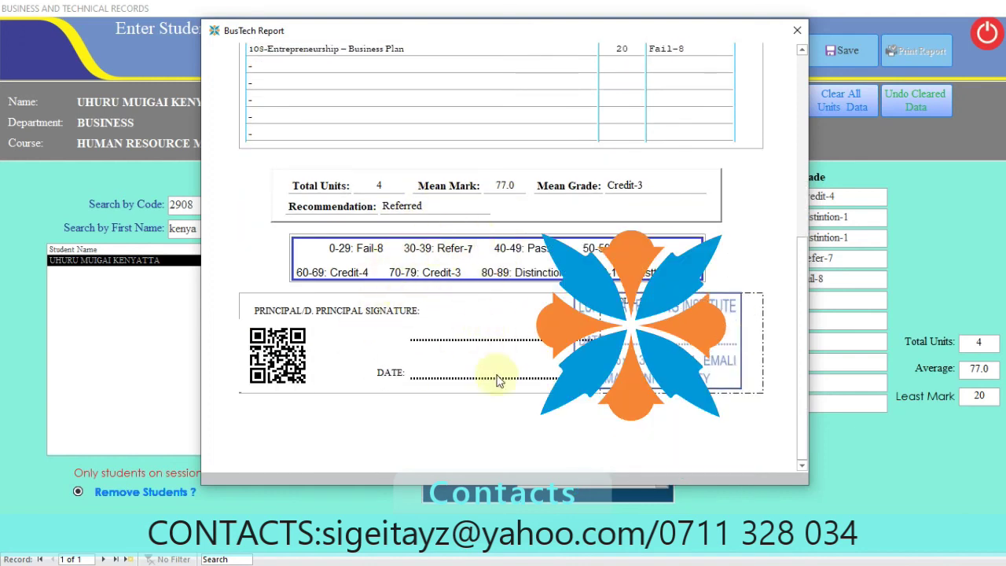
scroll(497, 379, up, 9)
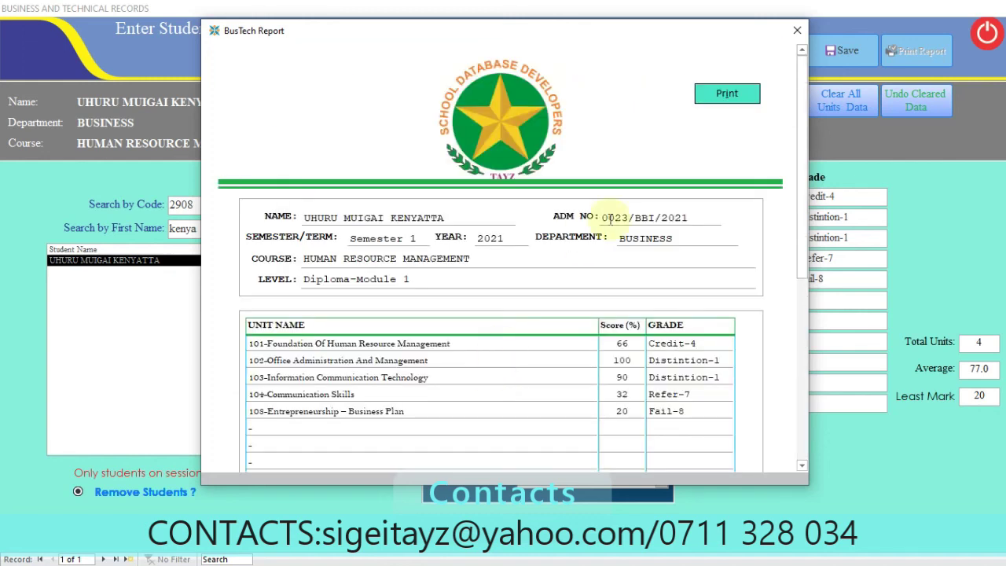
click(796, 32)
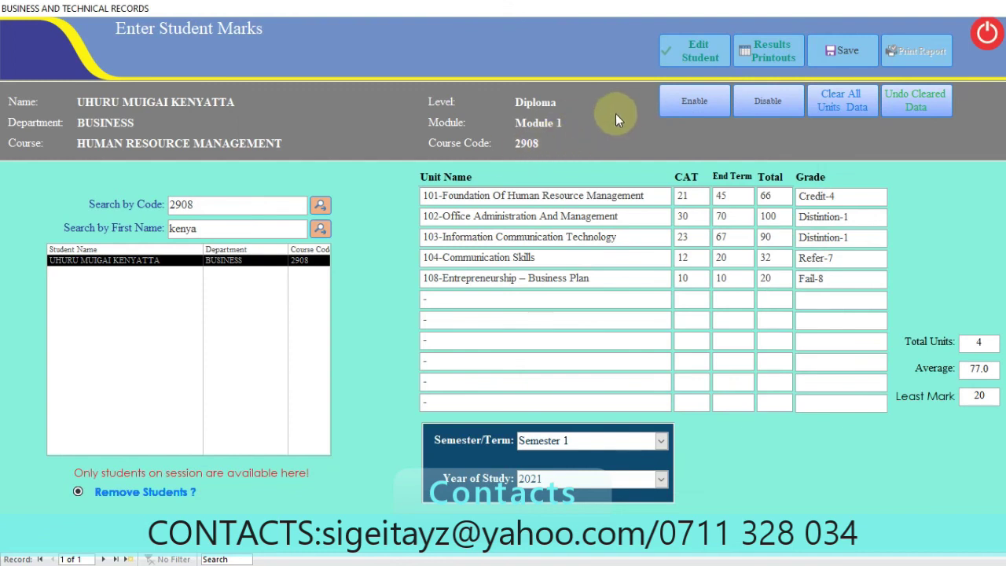